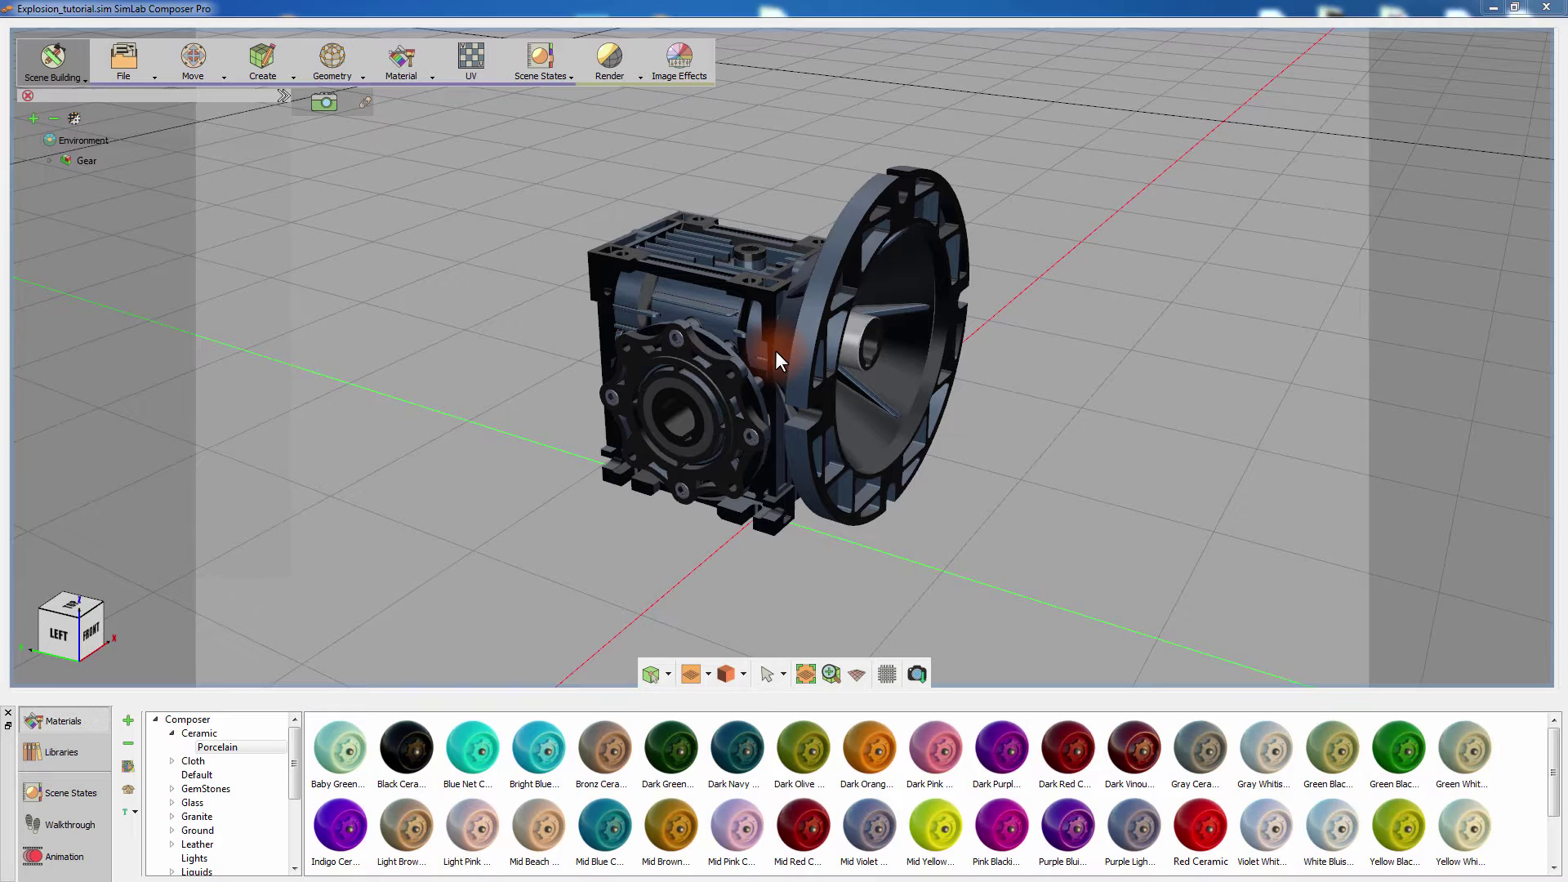
Orbit the viewport to look down onto the gear assembly from a higher angle.
drag(780, 344, 770, 307)
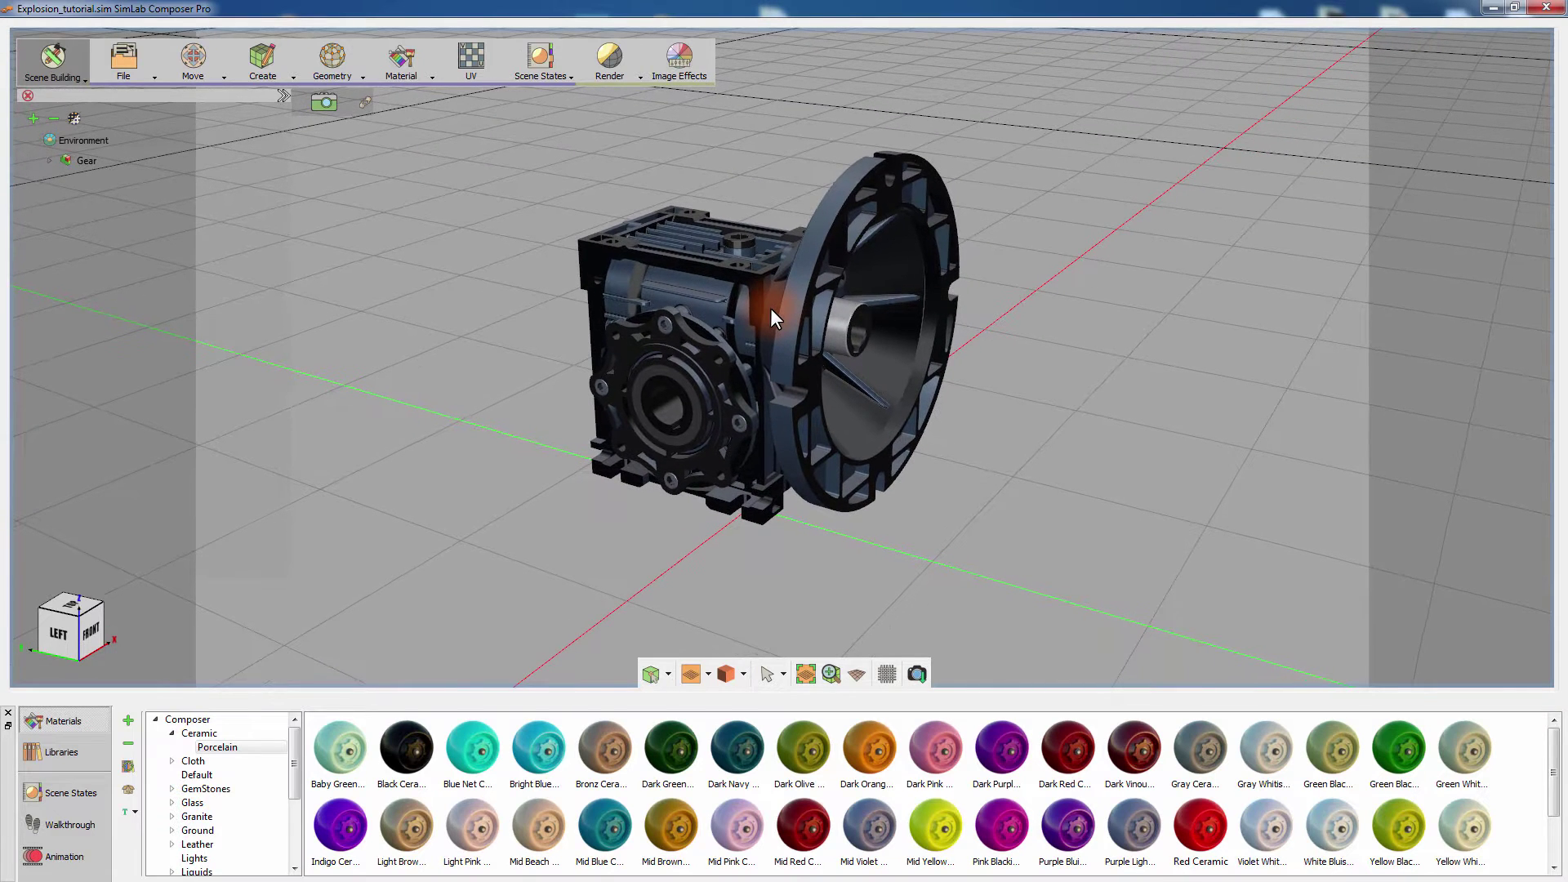
Select the whole Gear assembly and start the Geometry > Explode operation on it.
click(90, 160)
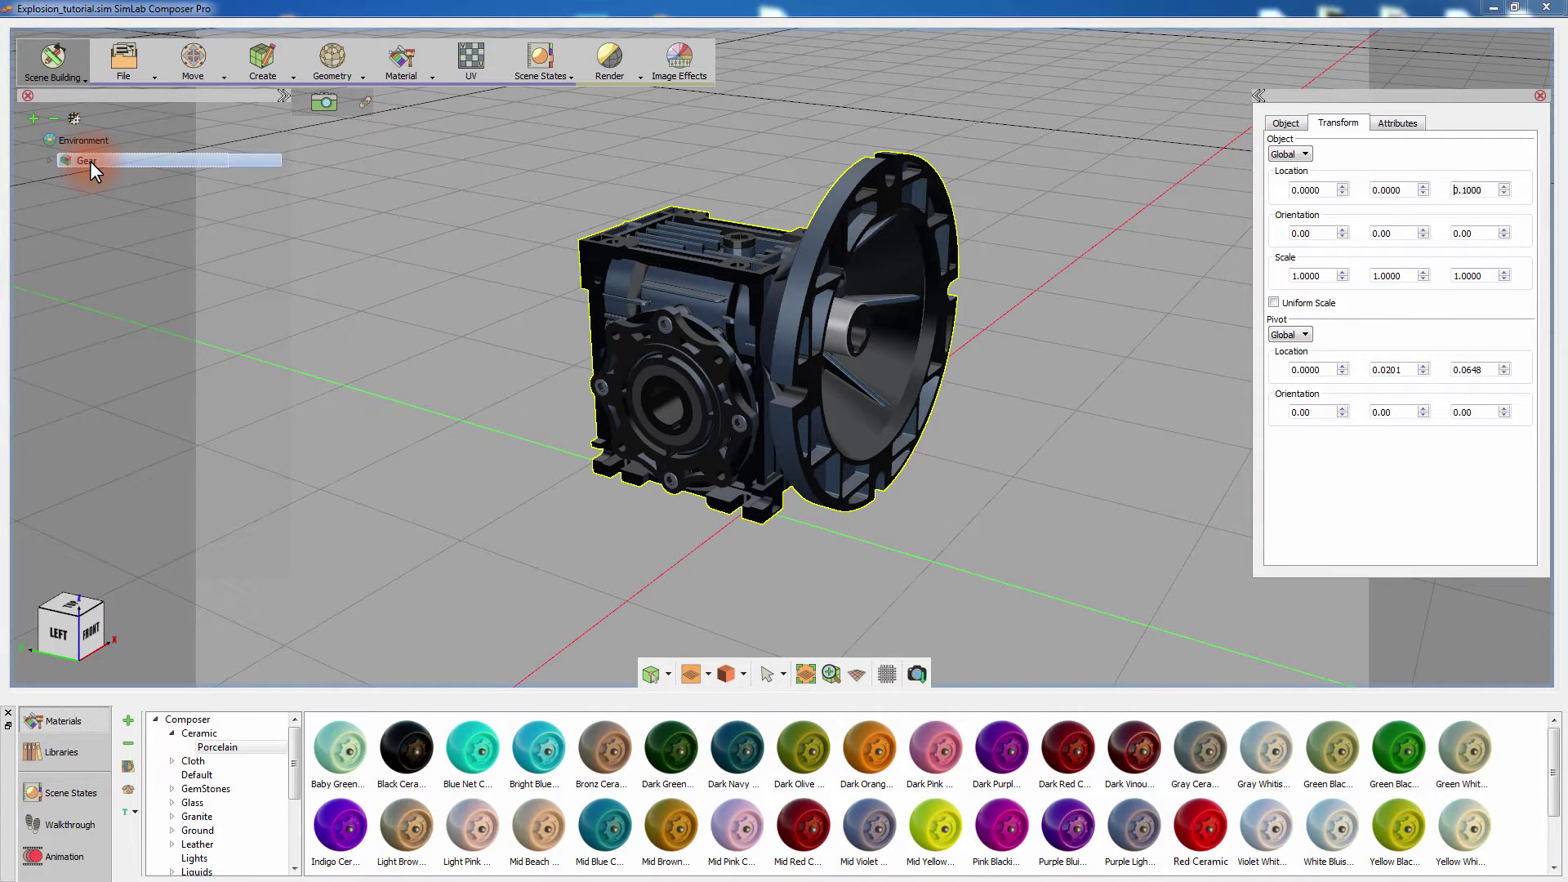
click(351, 68)
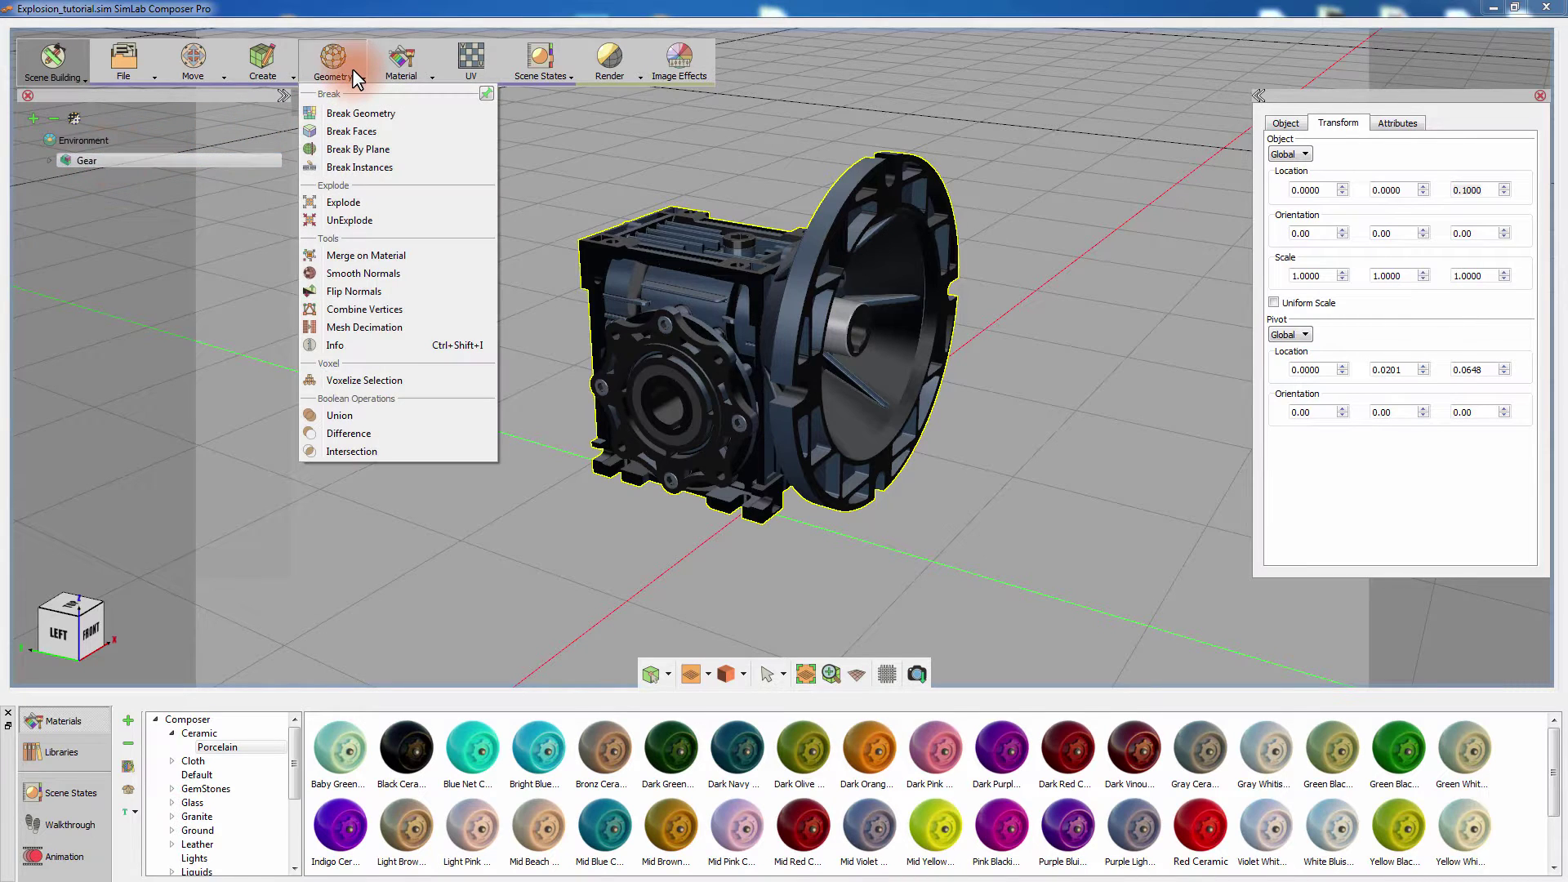
click(337, 199)
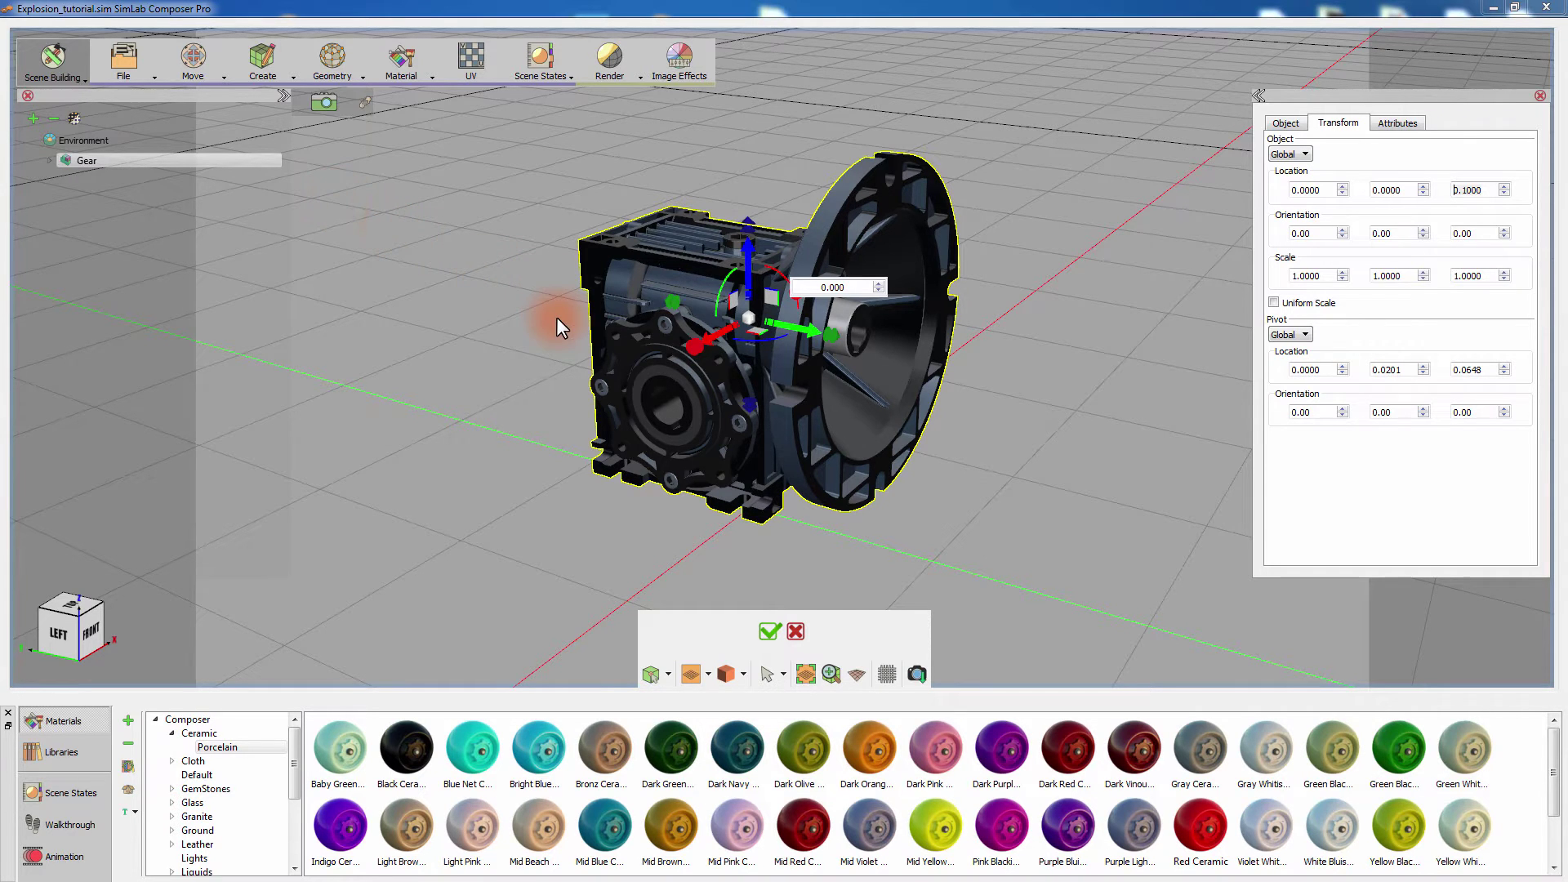
Test-pull the flange and front cover along two explode axes, leaving distance at -0.135.
drag(522, 317, 1022, 317)
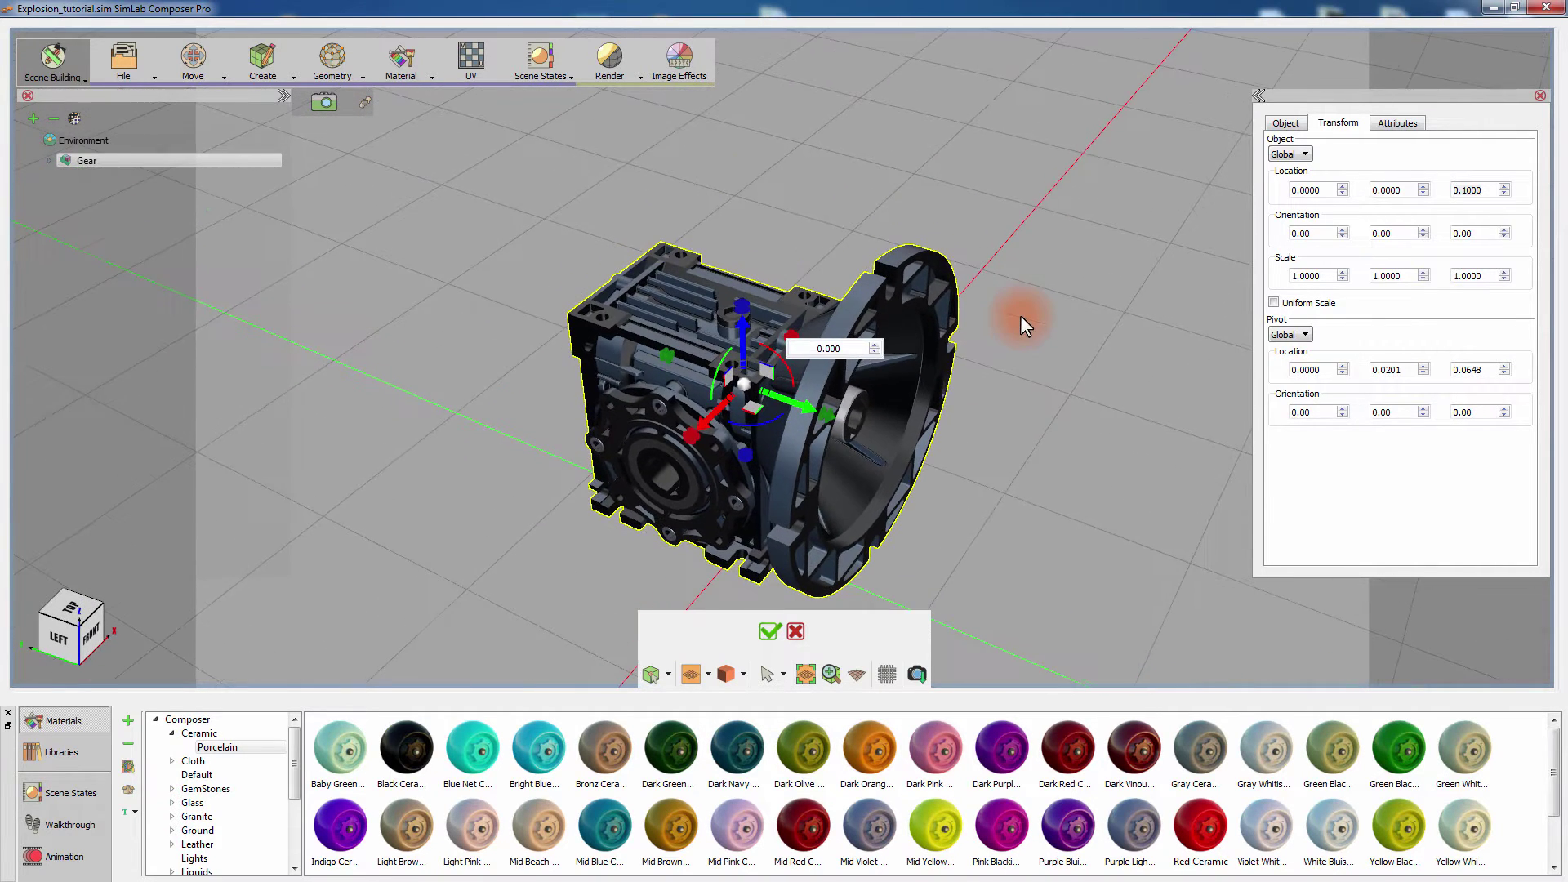
drag(933, 453, 952, 423)
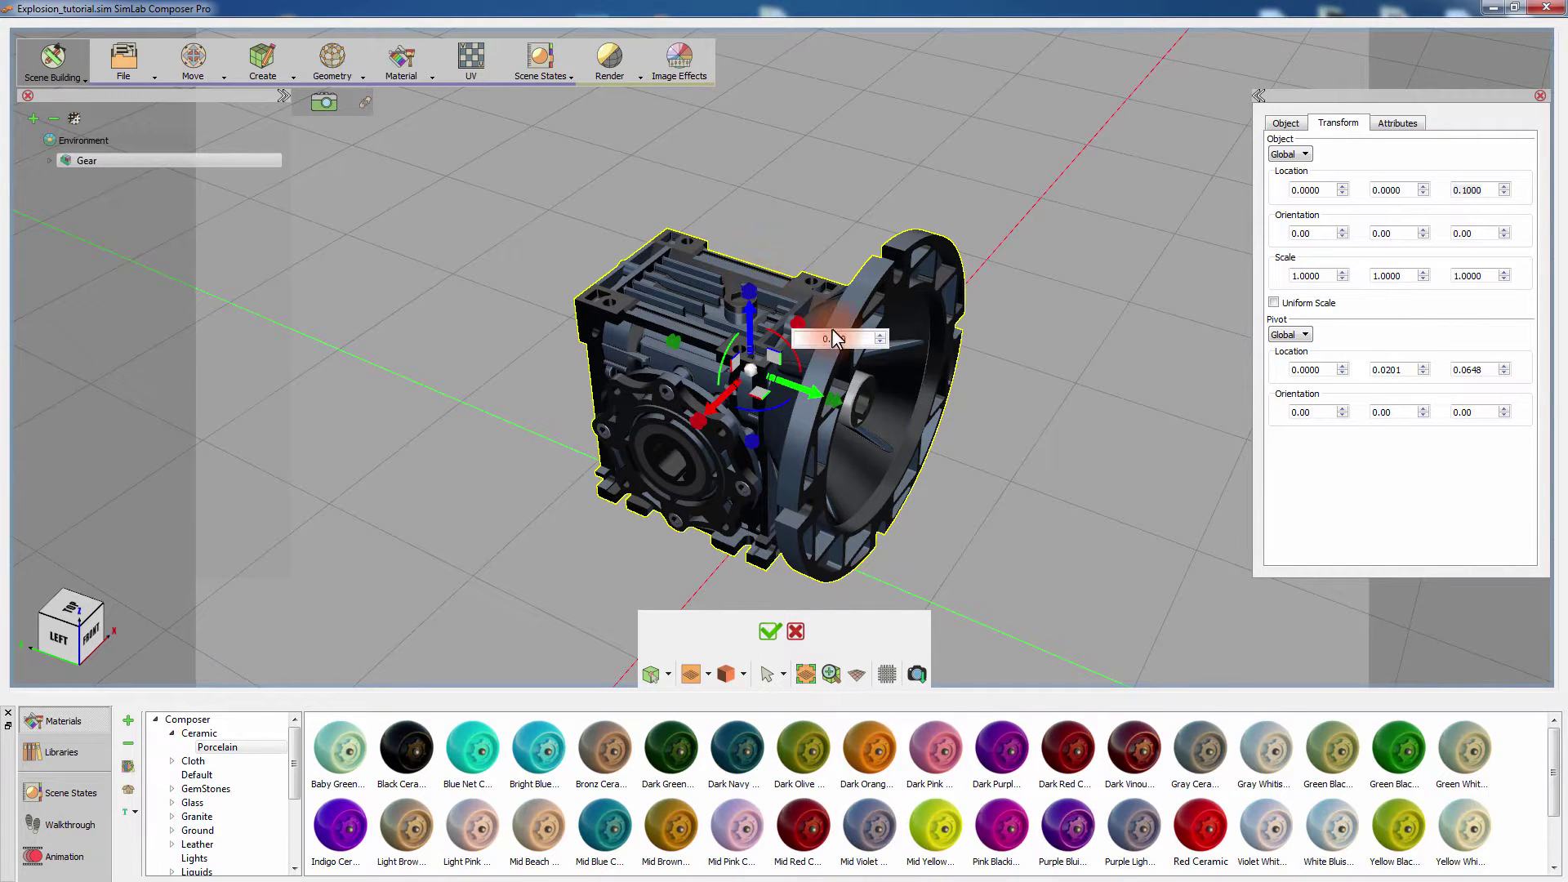
drag(1006, 449, 1008, 400)
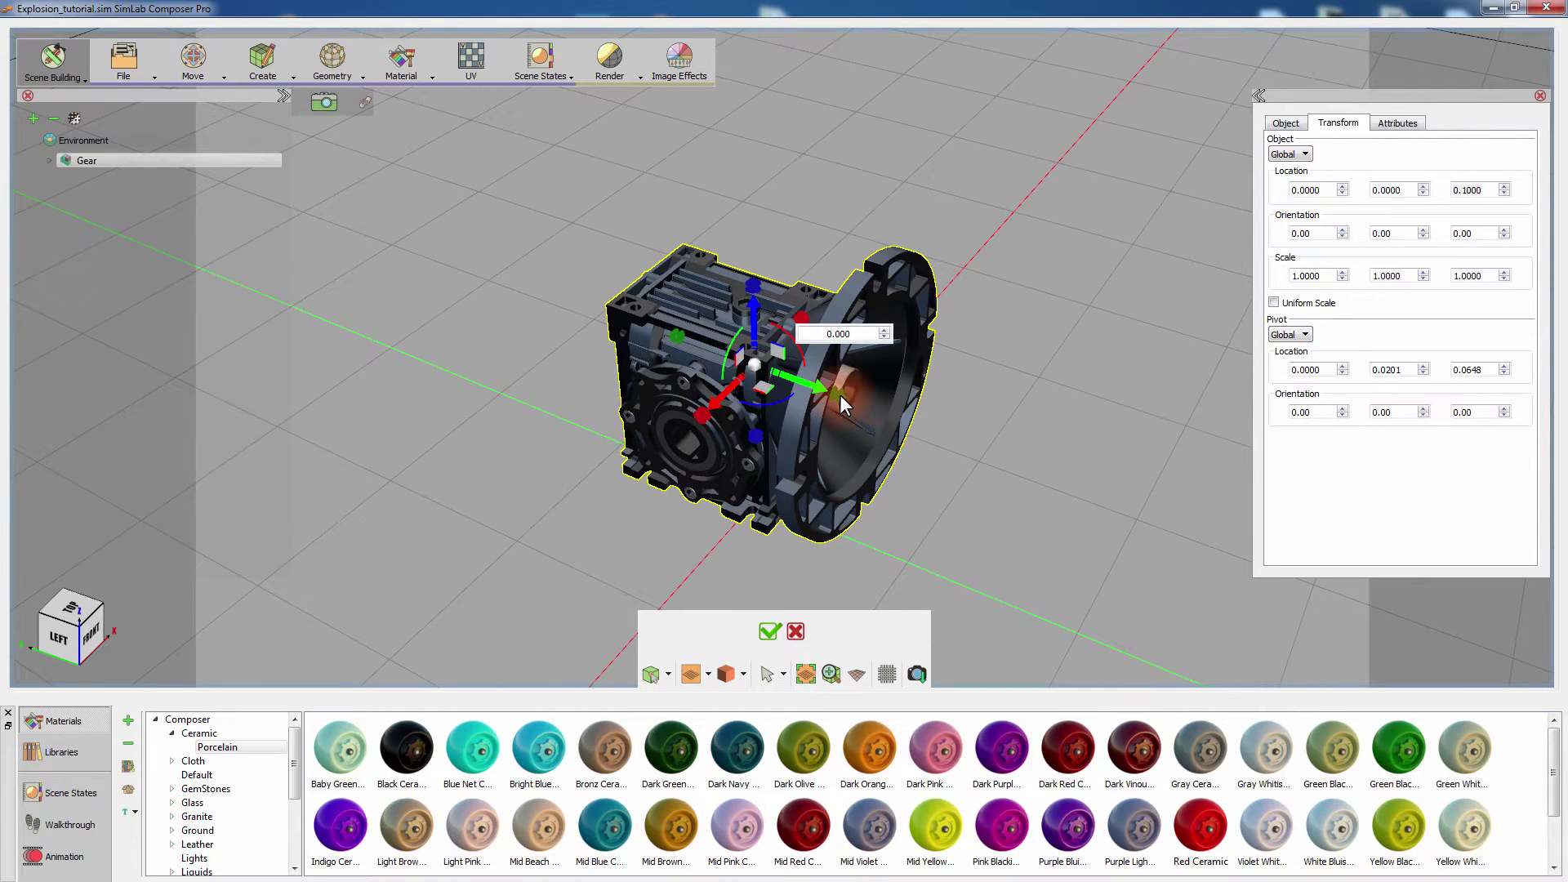
mouse_move(839, 393)
mouse_down()
mouse_move(975, 463)
mouse_move(820, 404)
mouse_up()
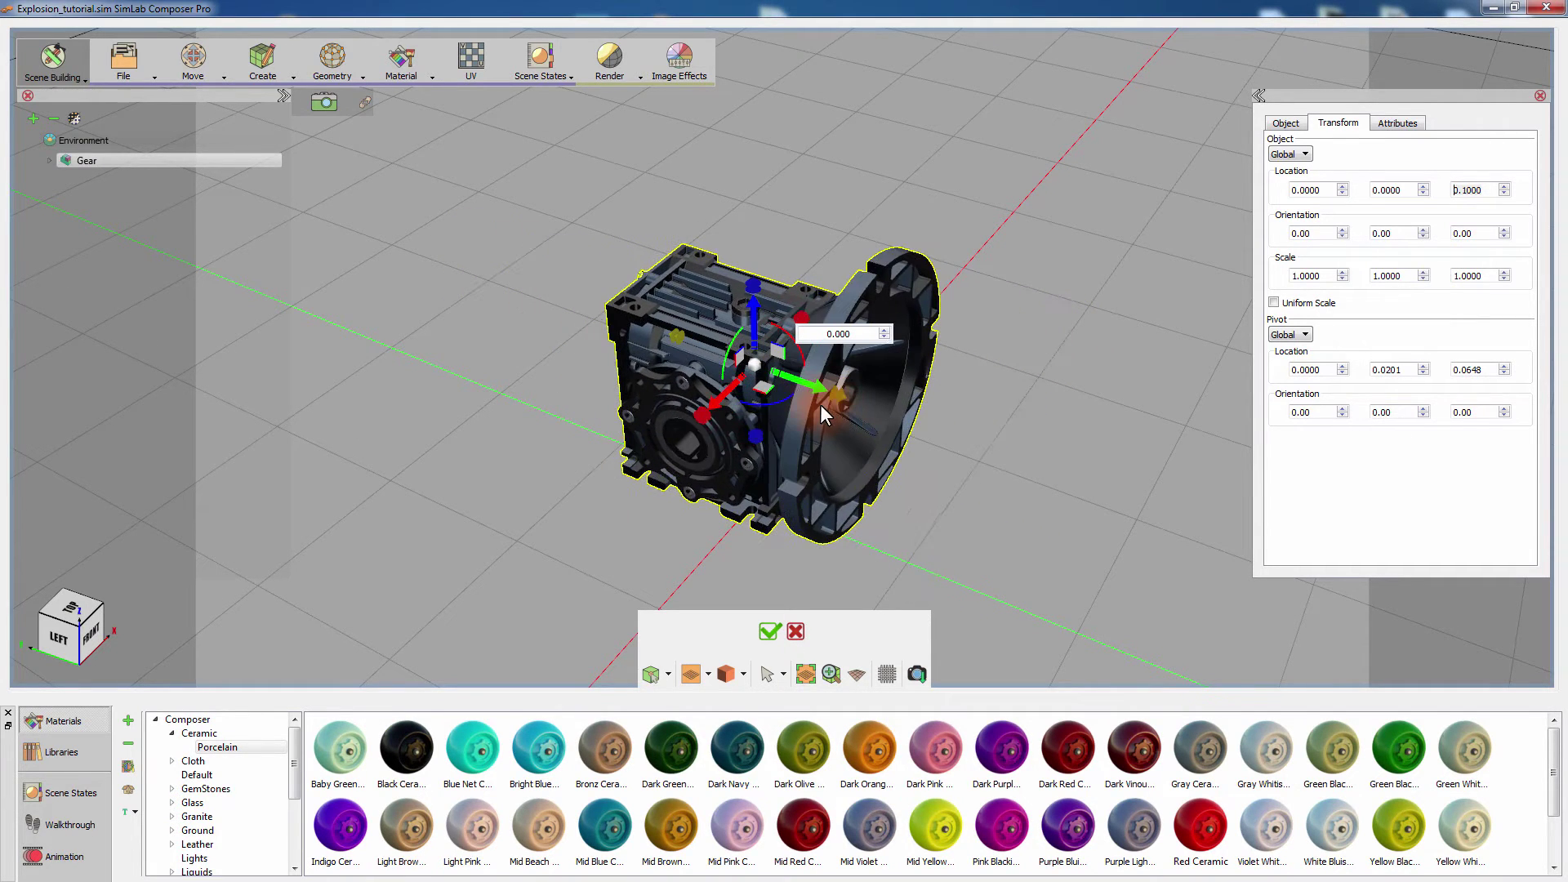
drag(703, 418, 771, 341)
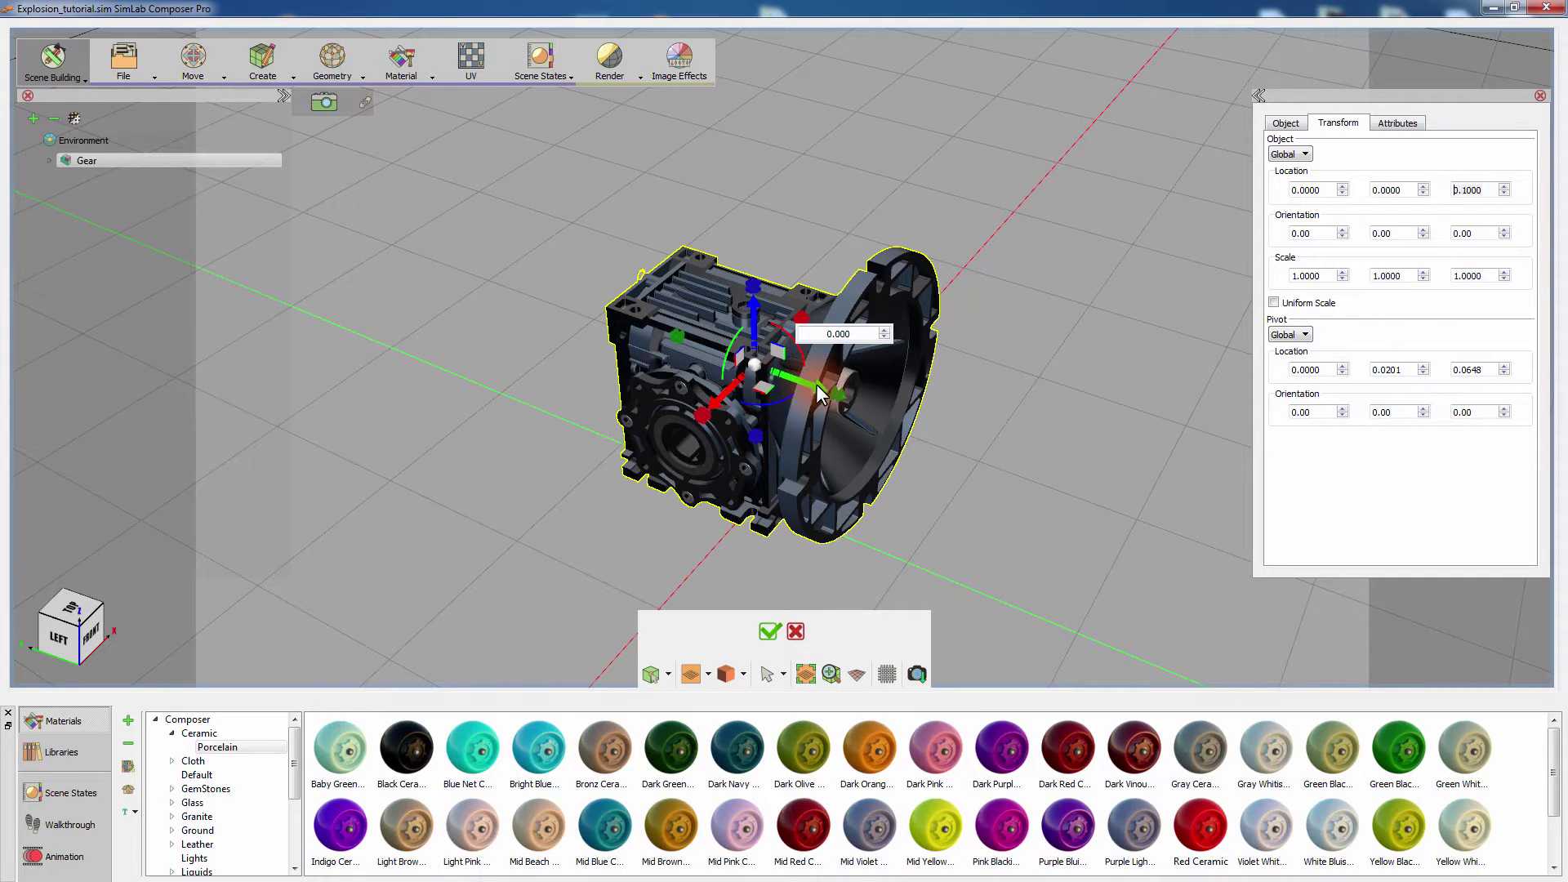
drag(613, 400, 927, 318)
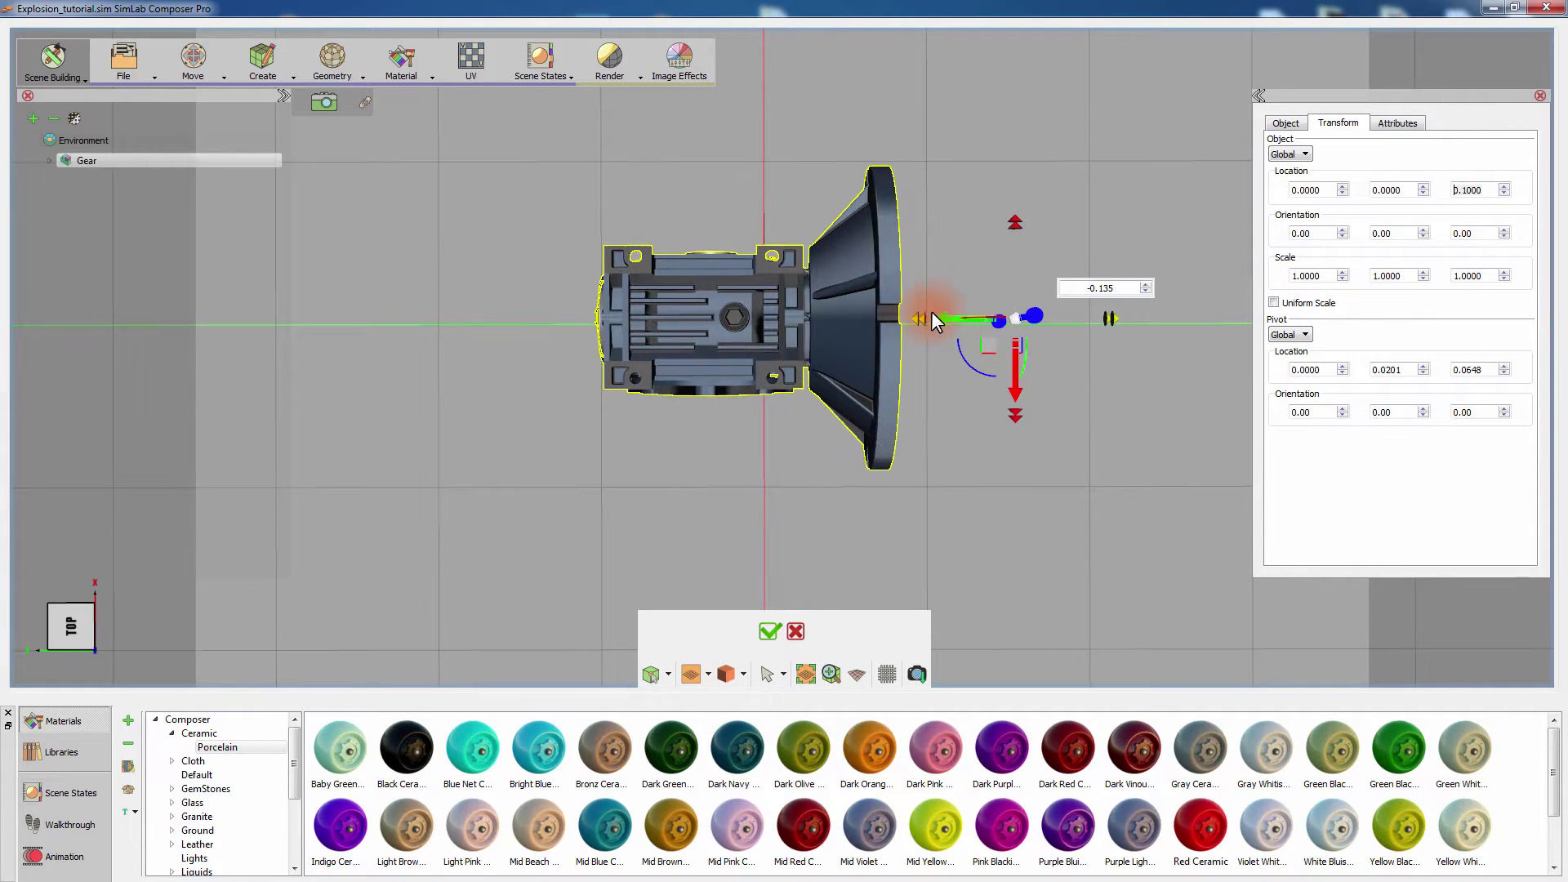
In orthographic LEFT view, move the explosion centre onto the hub (0.0000, 0.0083, 0.0994).
drag(1078, 455, 949, 427)
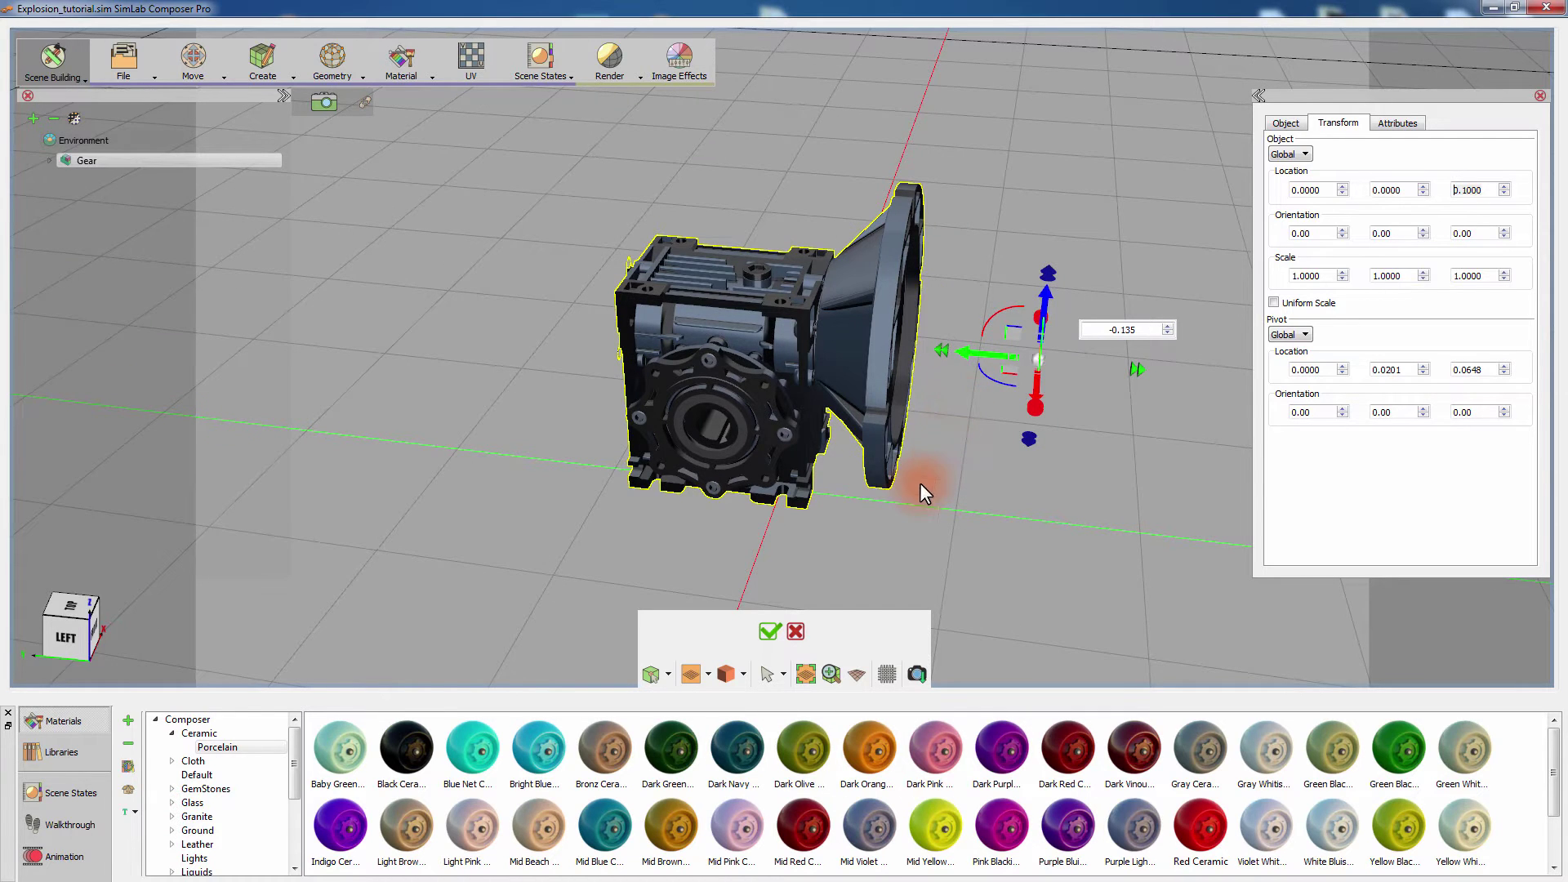
drag(919, 487, 961, 427)
click(69, 633)
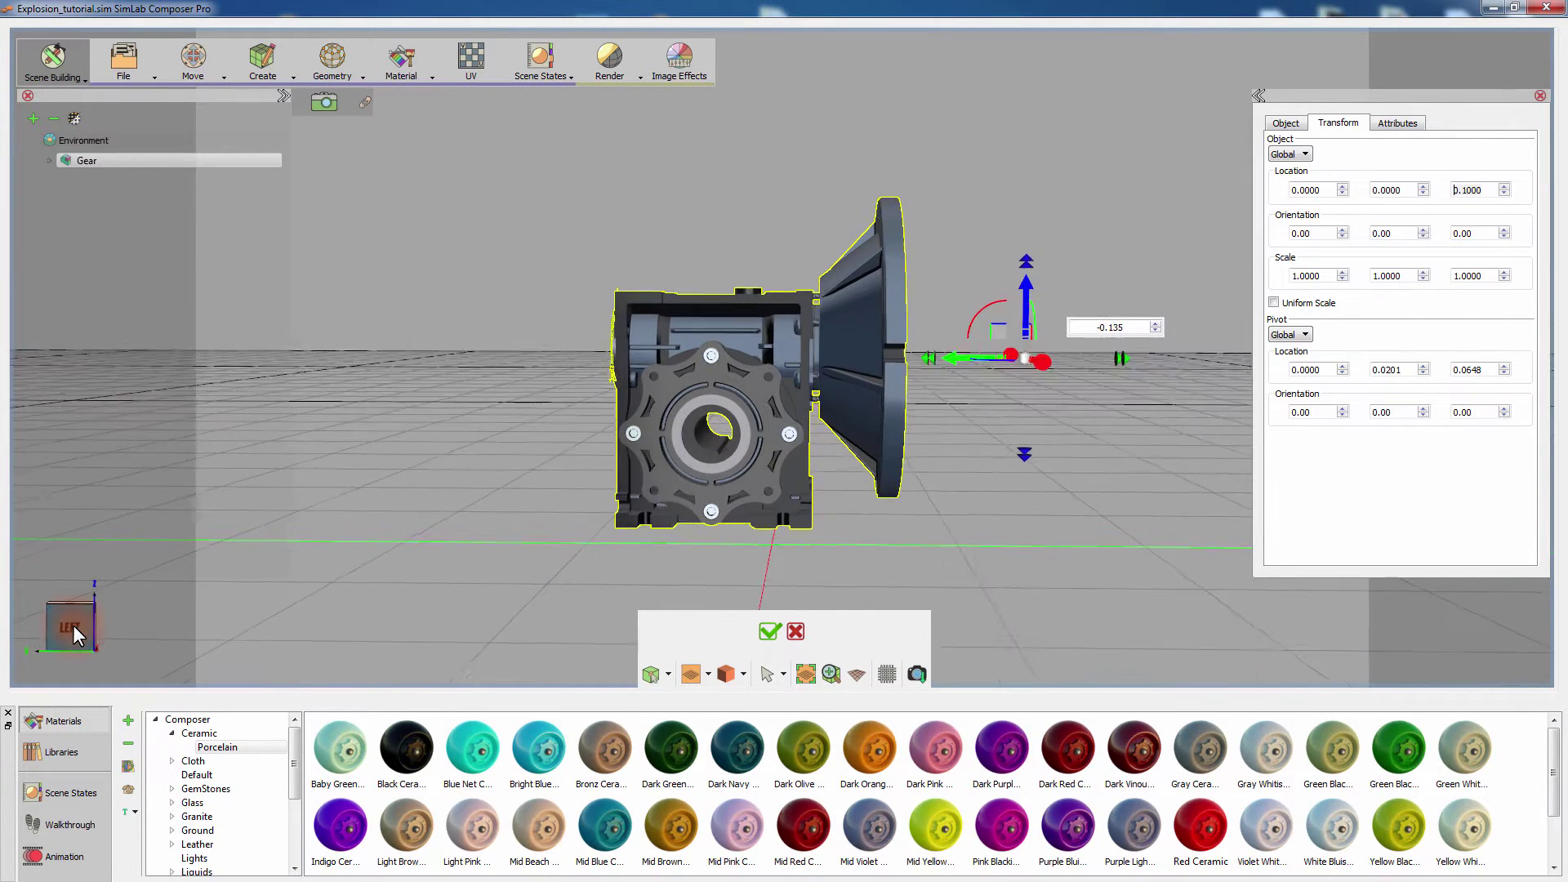
click(856, 673)
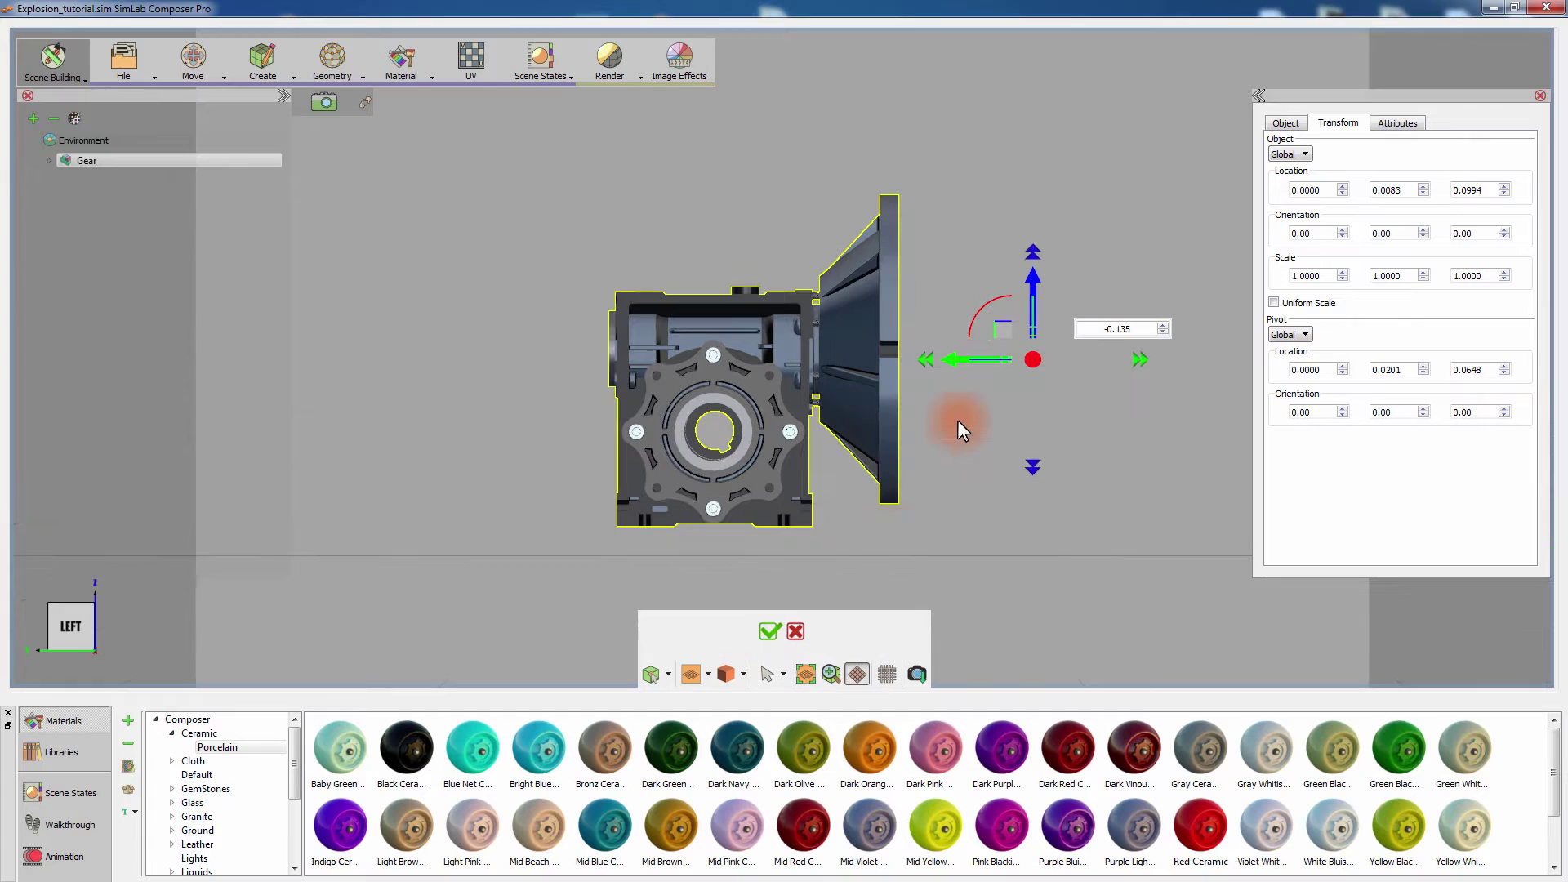
drag(1004, 334, 703, 398)
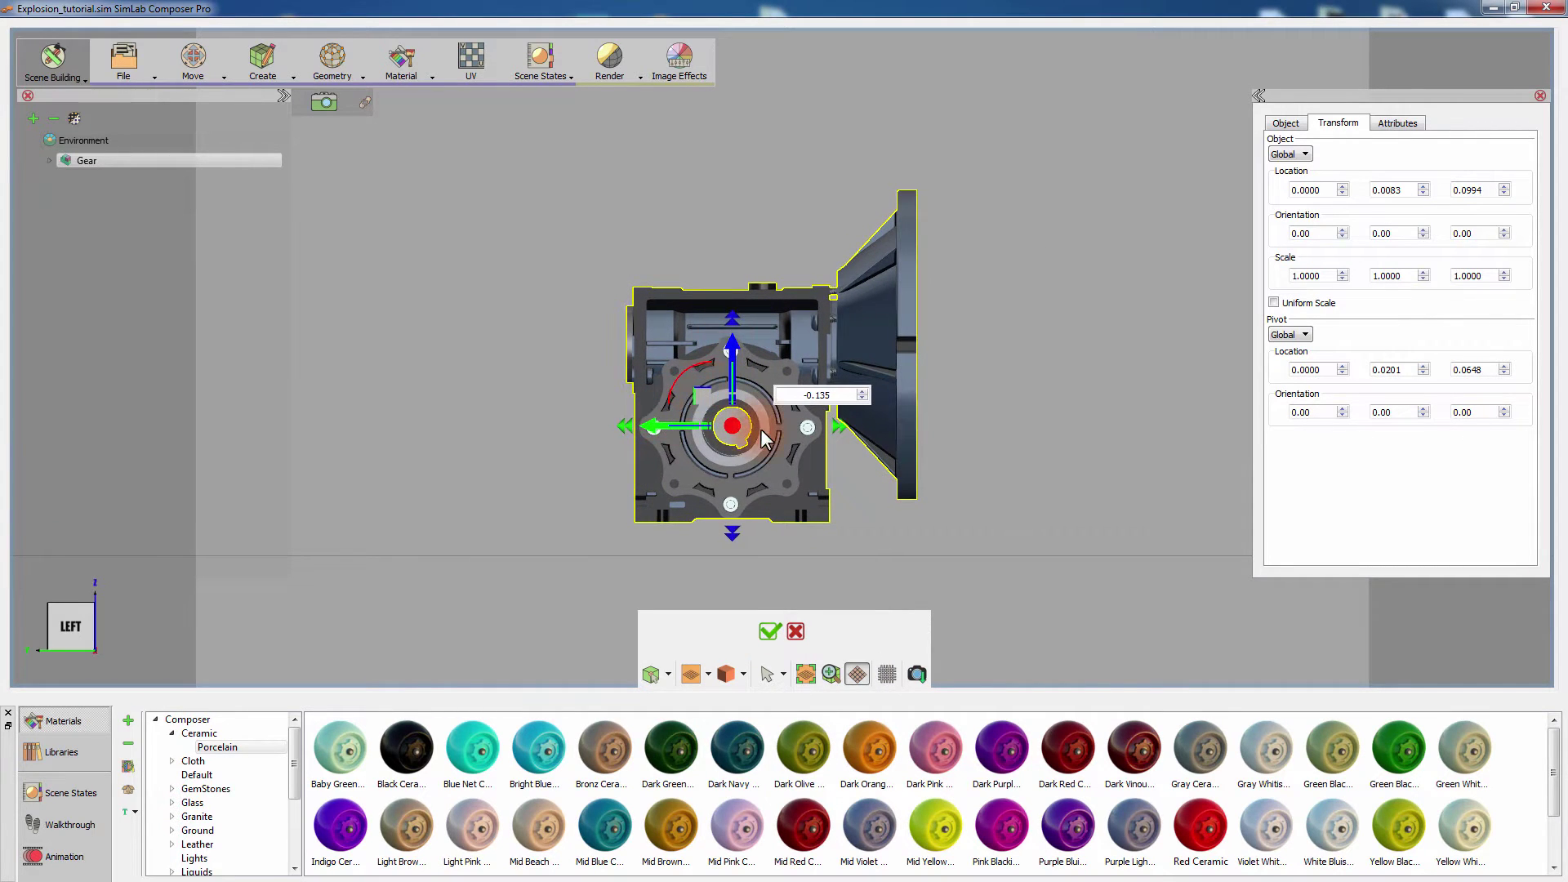
Back in perspective, drag the green then red axes to spread flange, cap, cover and ring outward.
right_drag(1036, 317, 694, 500)
click(857, 673)
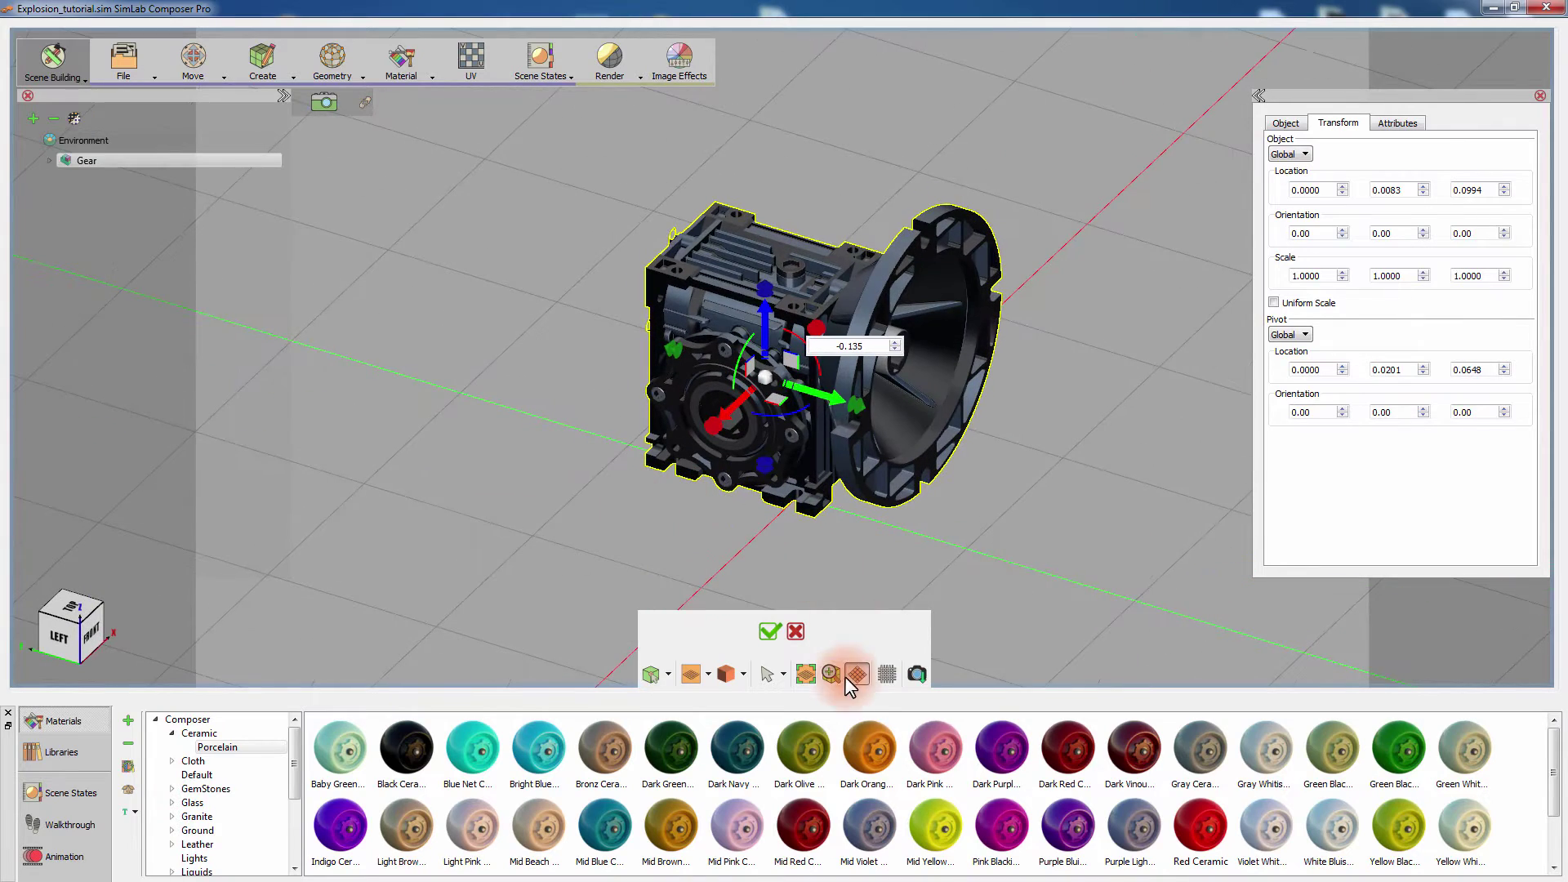
right_drag(856, 684, 841, 399)
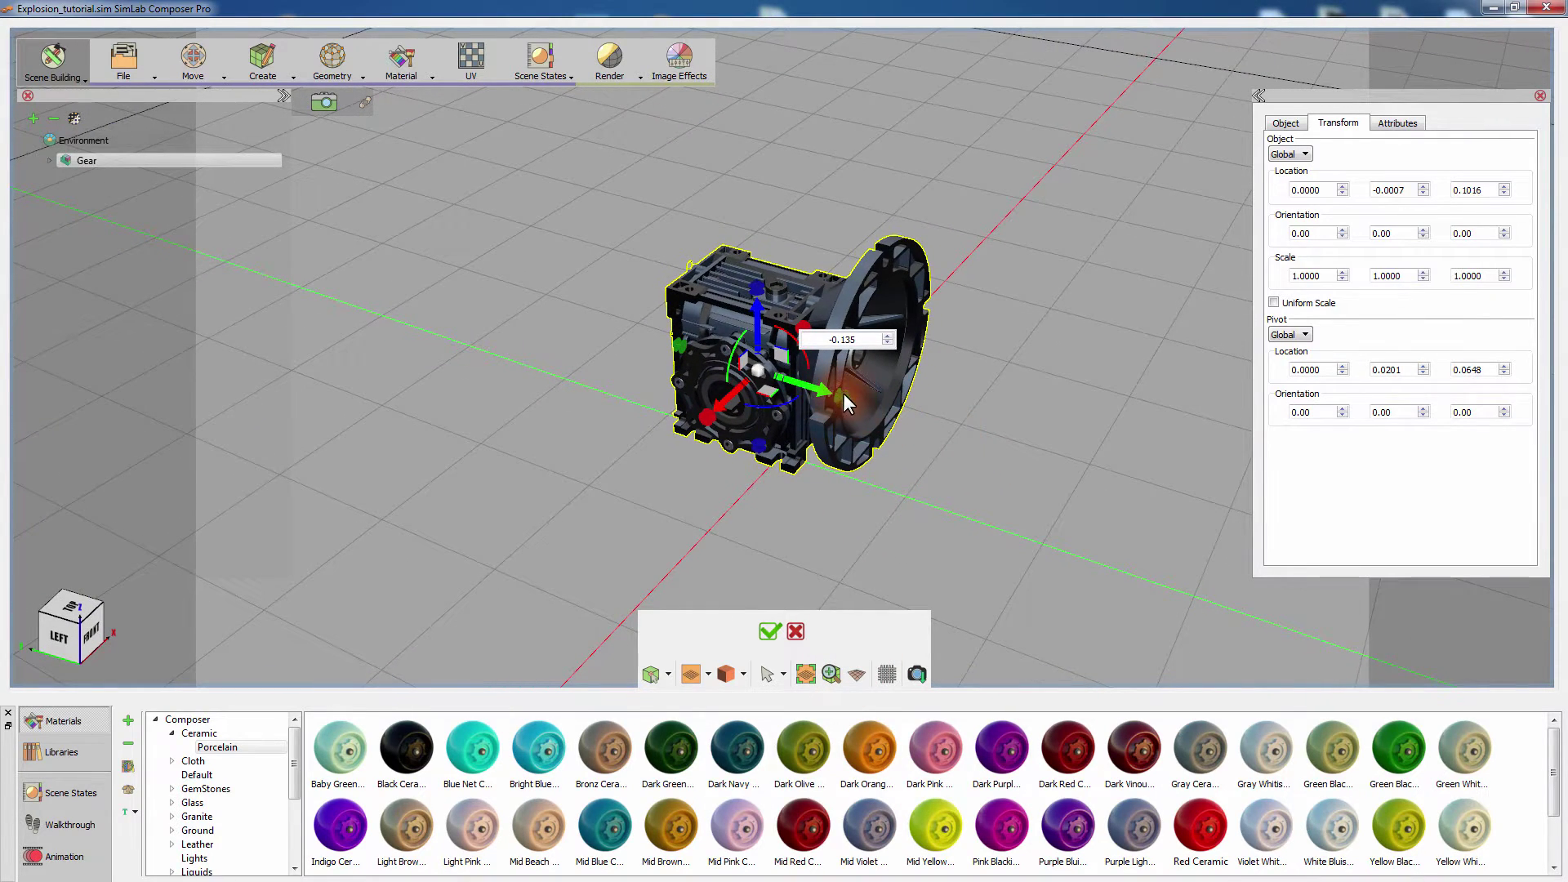
drag(846, 399, 869, 447)
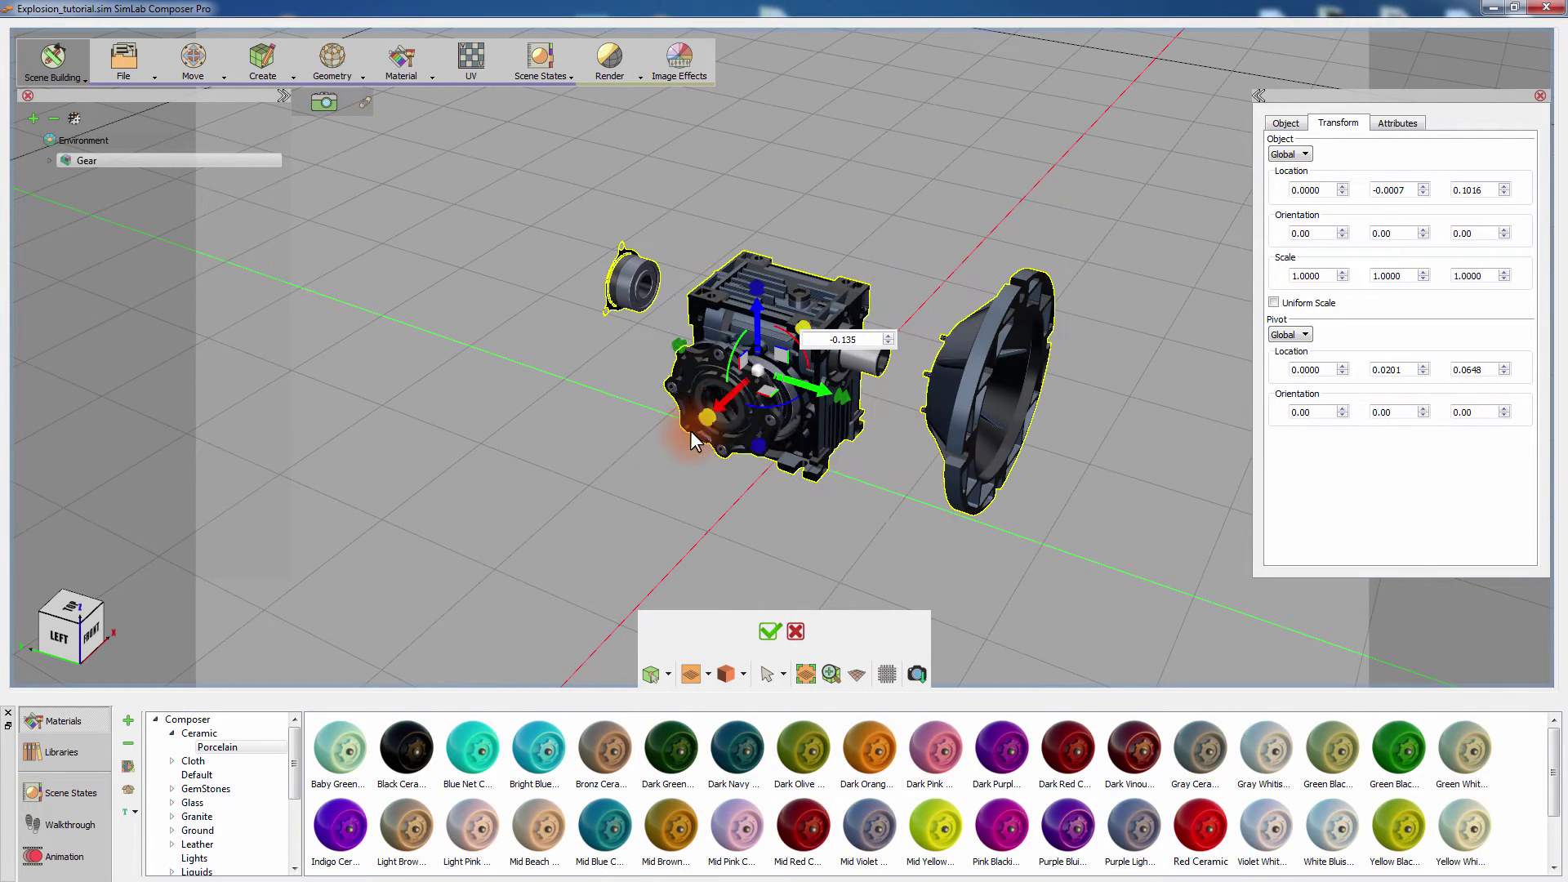
drag(693, 441, 453, 574)
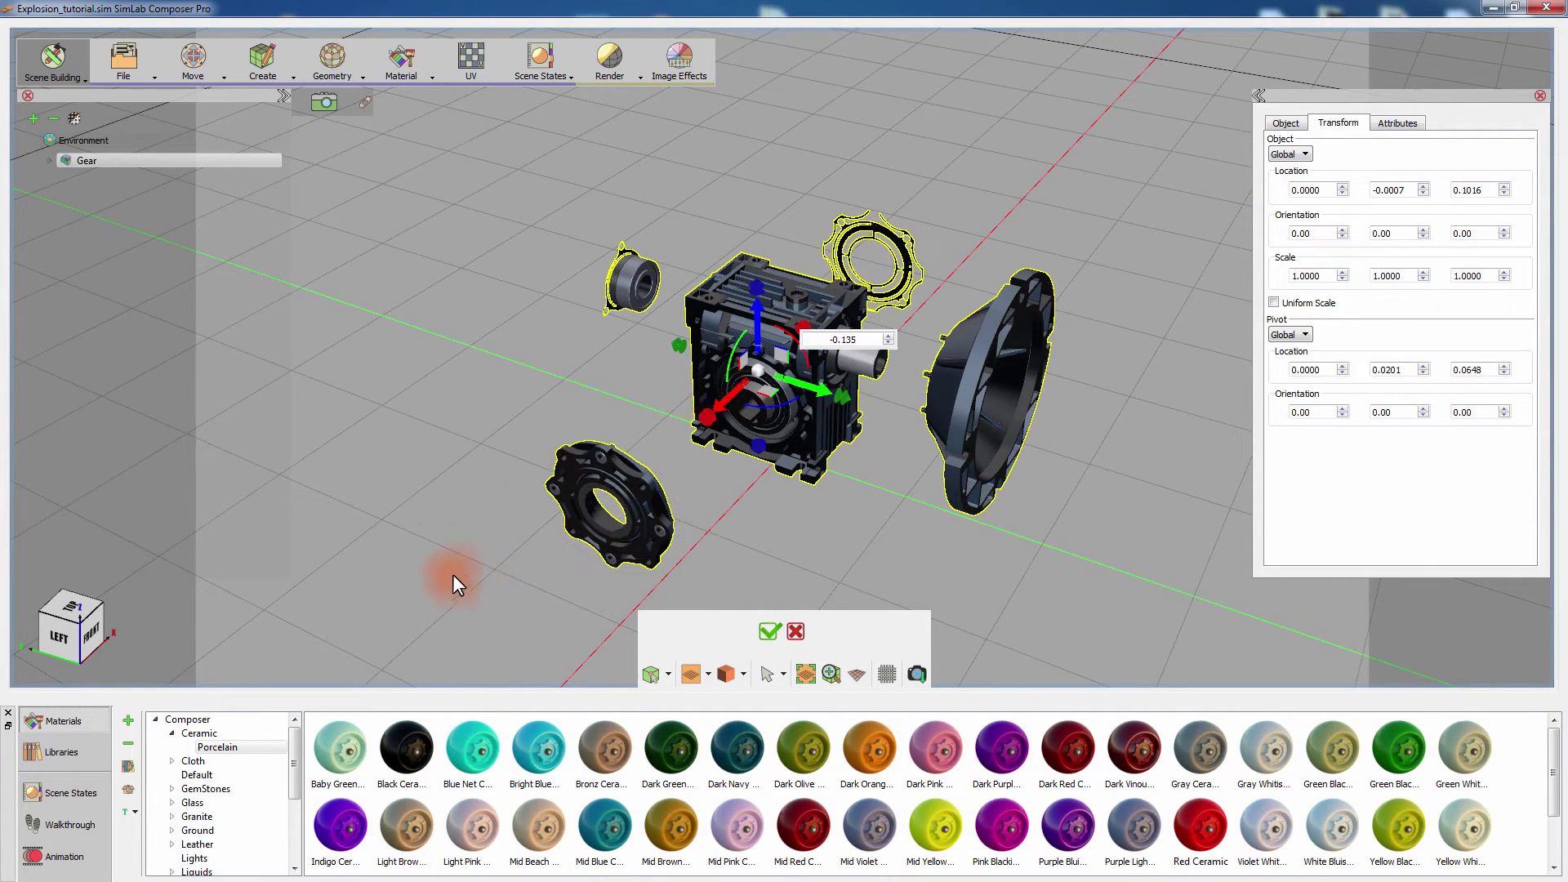
right_drag(1018, 248, 938, 347)
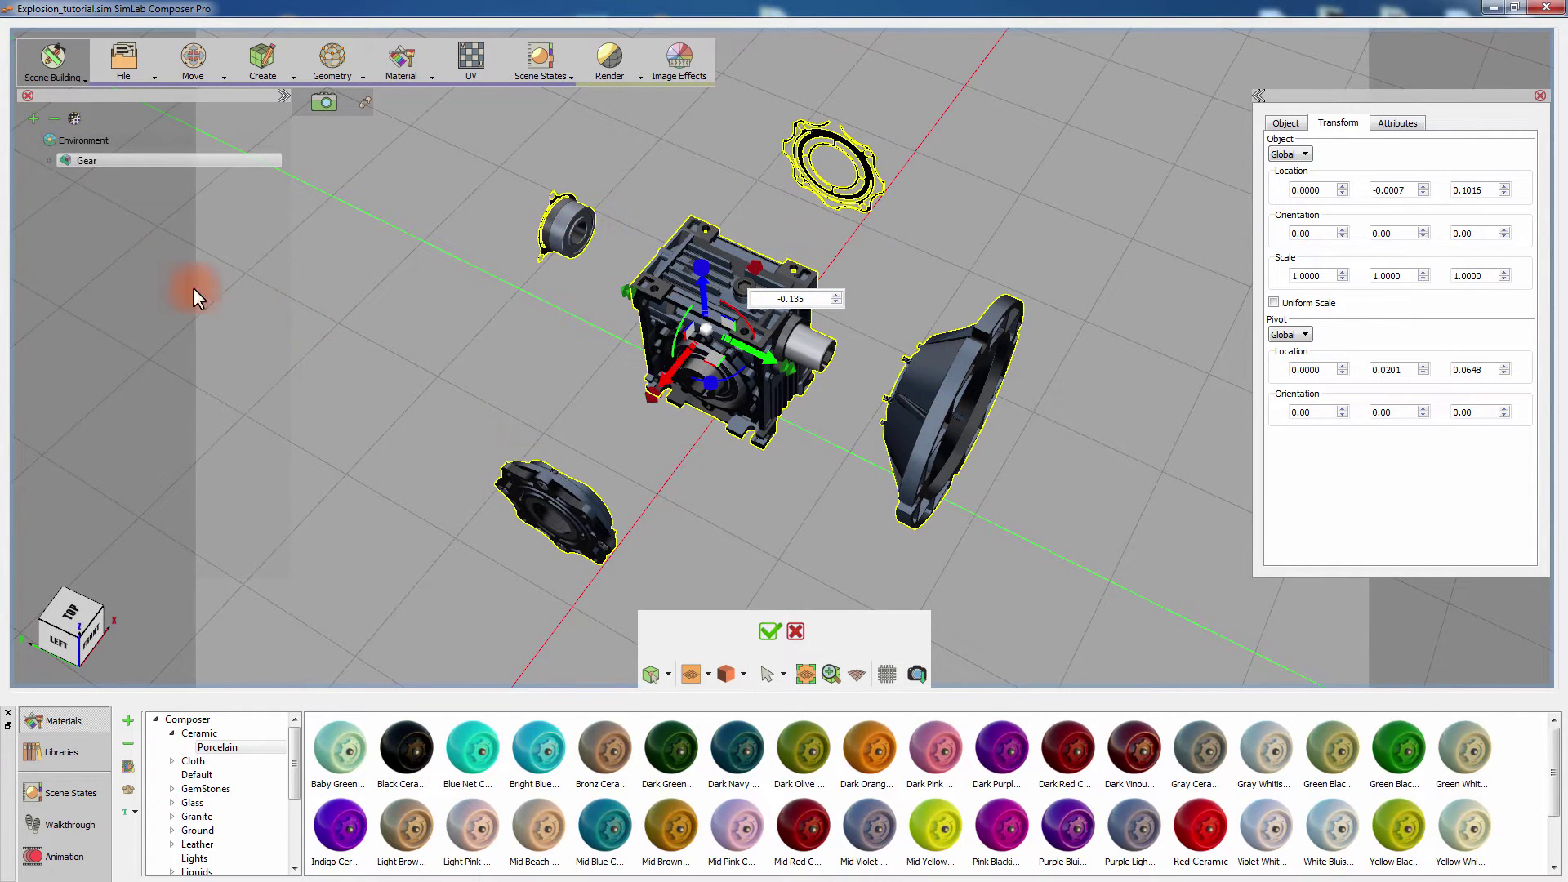
Expand Gear and check its main groups: Right, Front, Left, Rear and Center_Group.
click(46, 158)
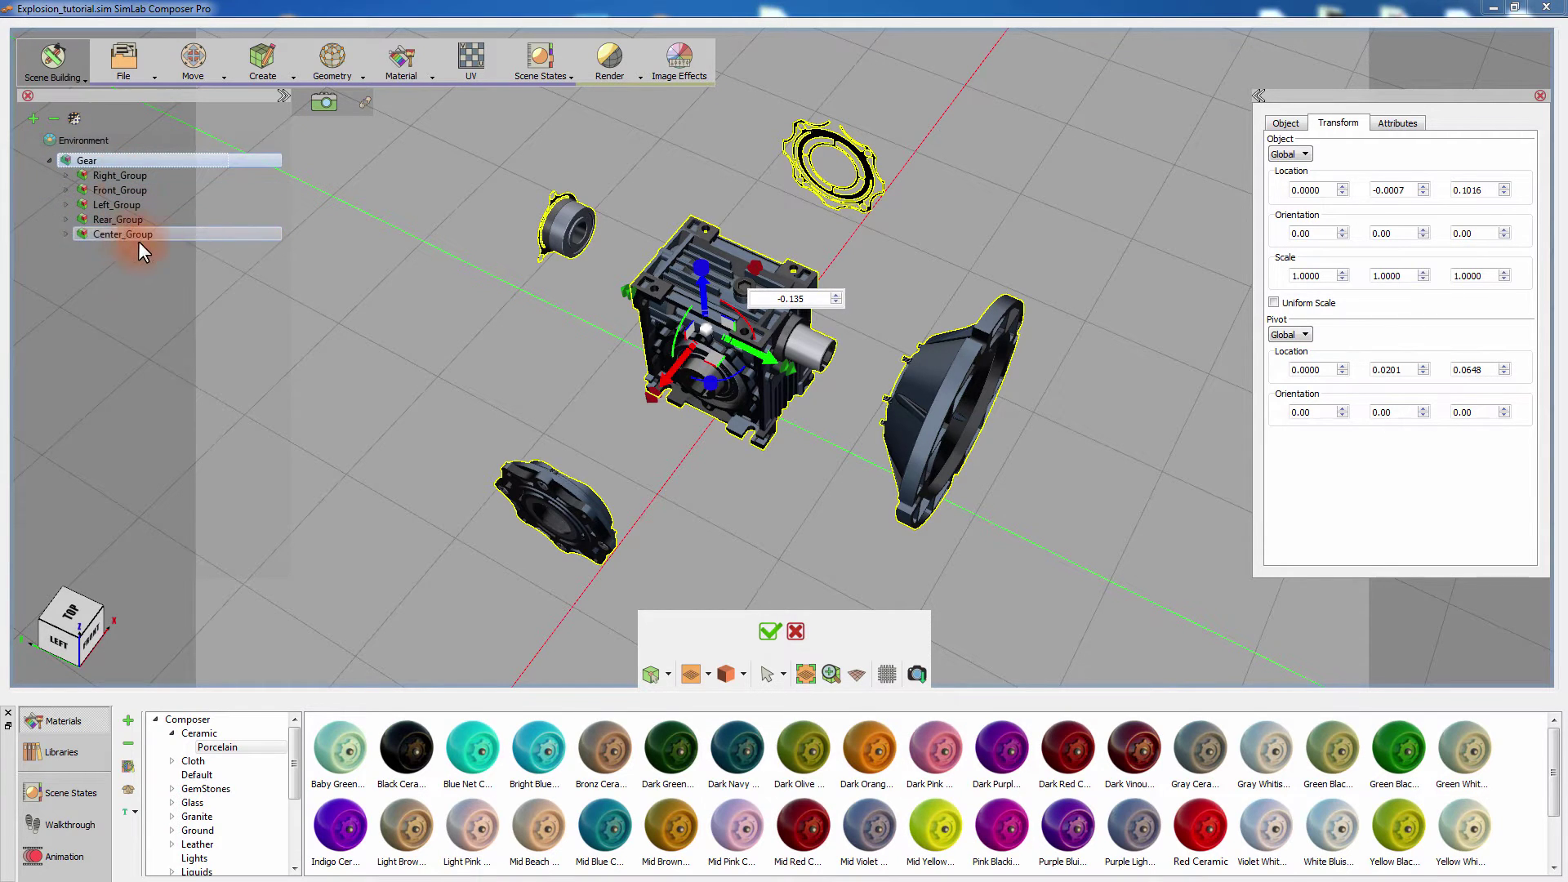
middle_drag(464, 315, 521, 281)
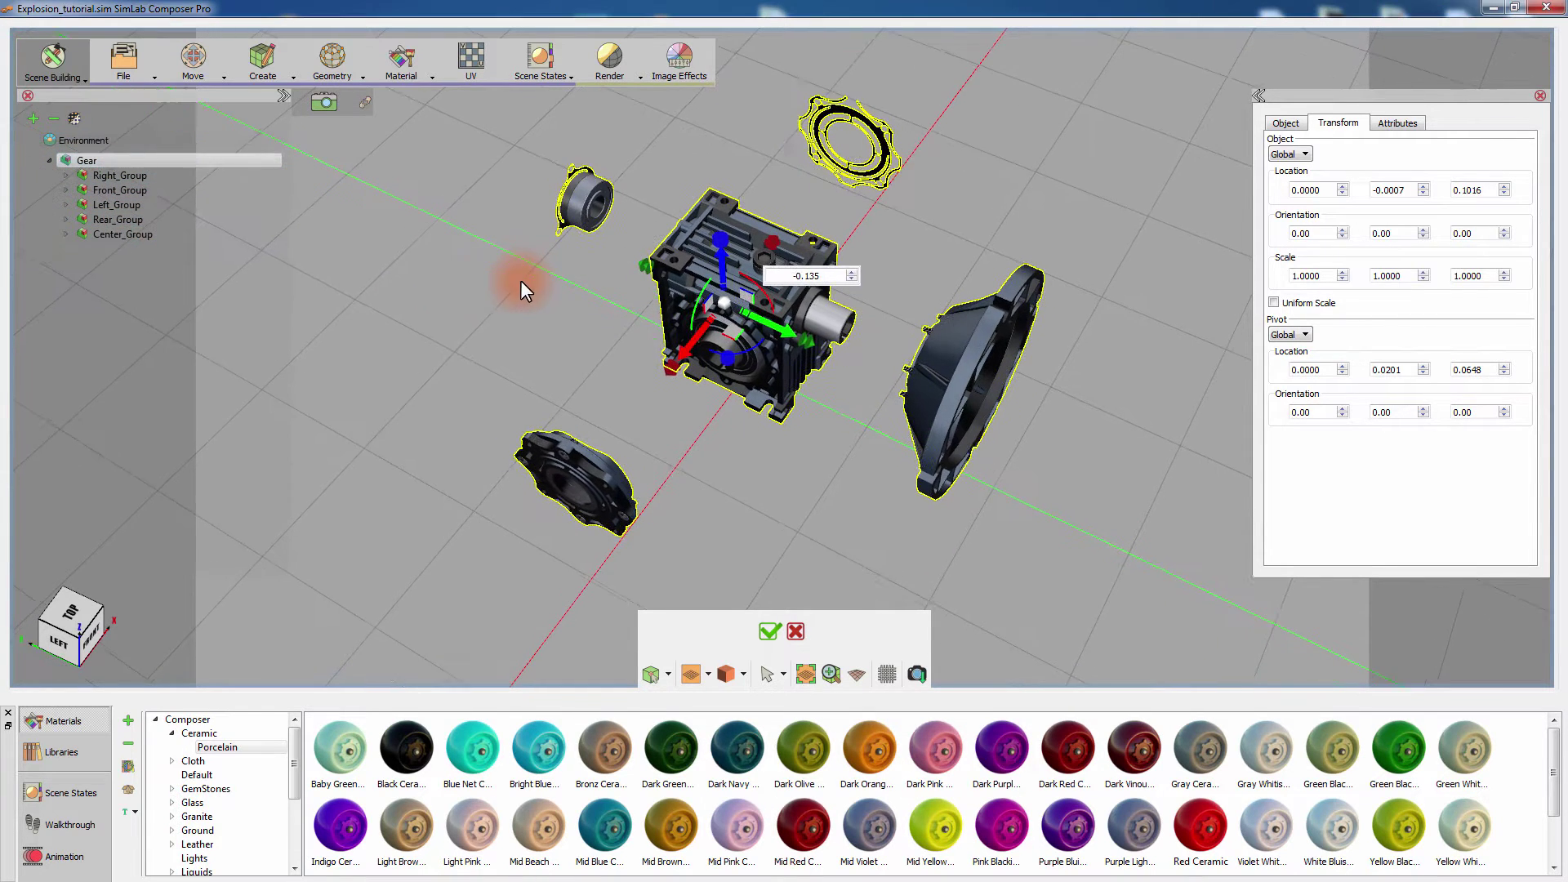
click(131, 176)
ctrl+click(130, 189)
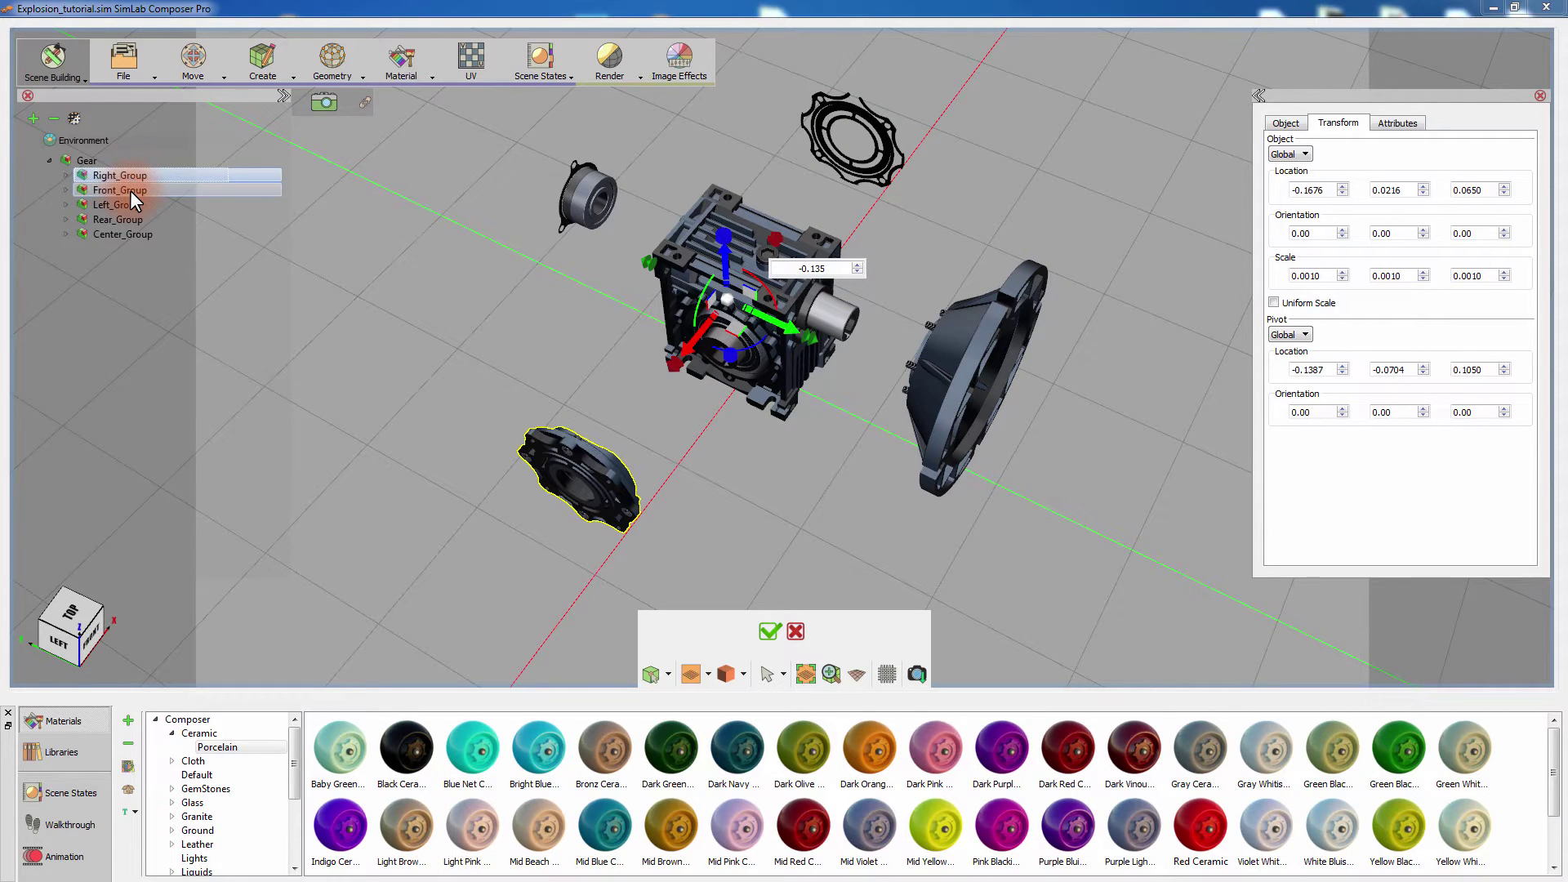
click(125, 203)
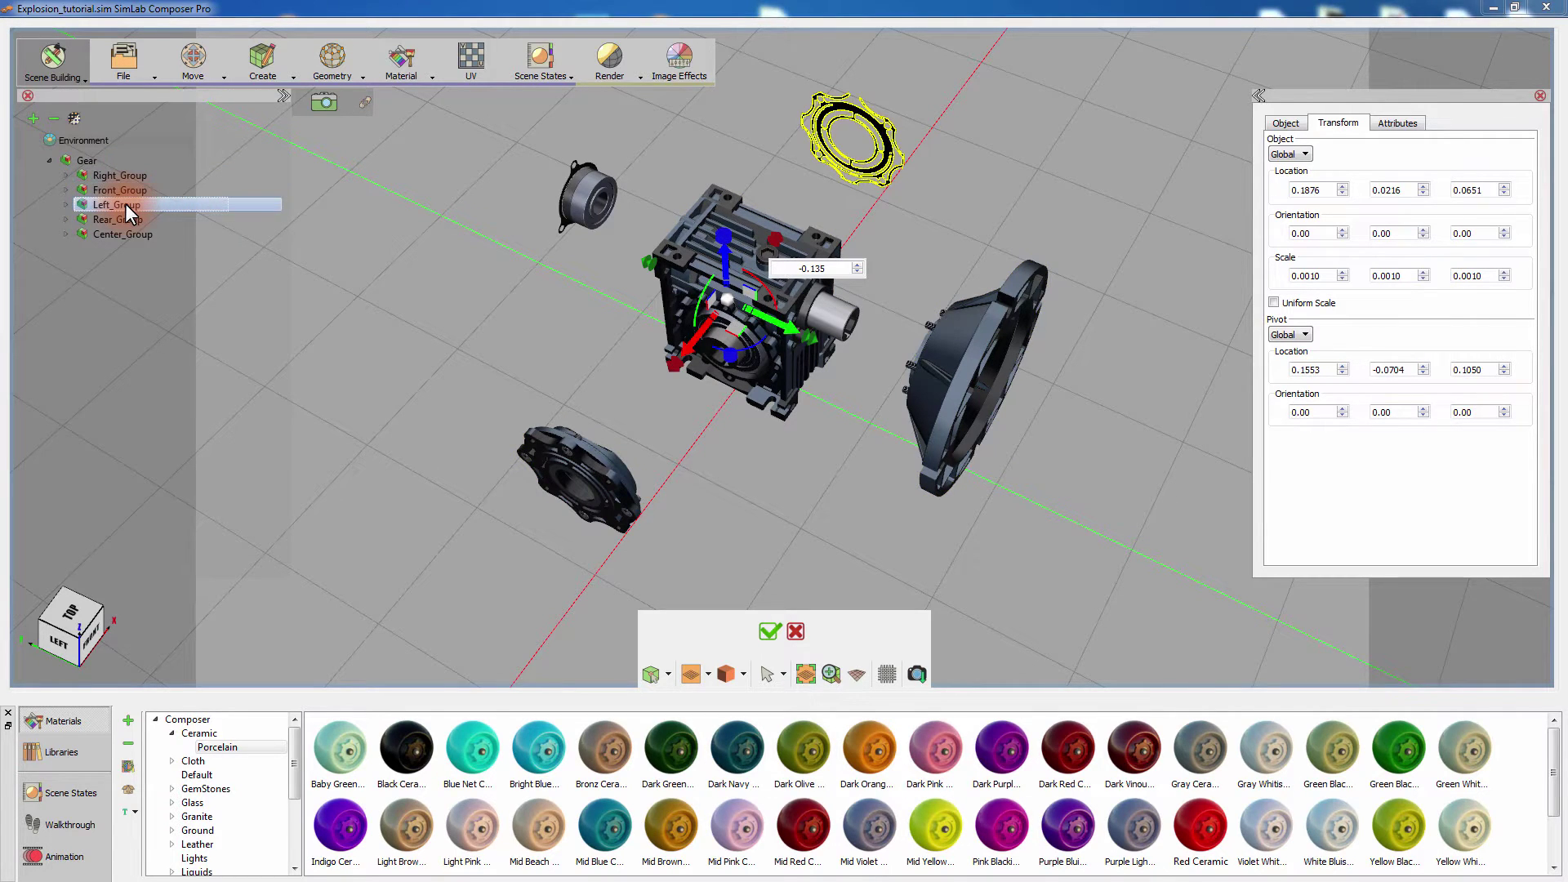
click(121, 219)
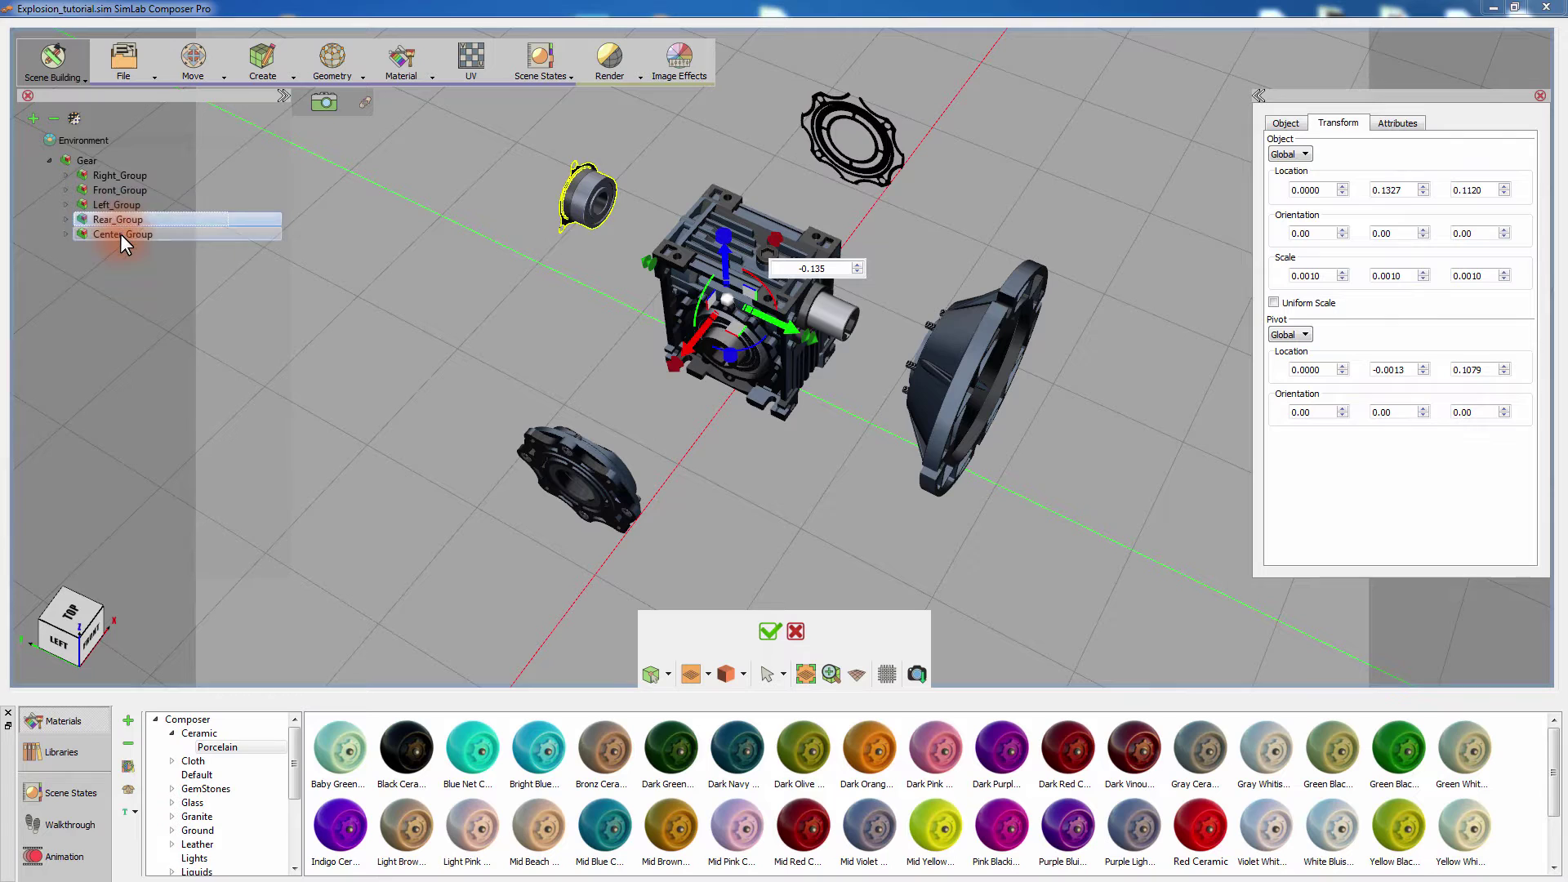
click(120, 234)
click(112, 179)
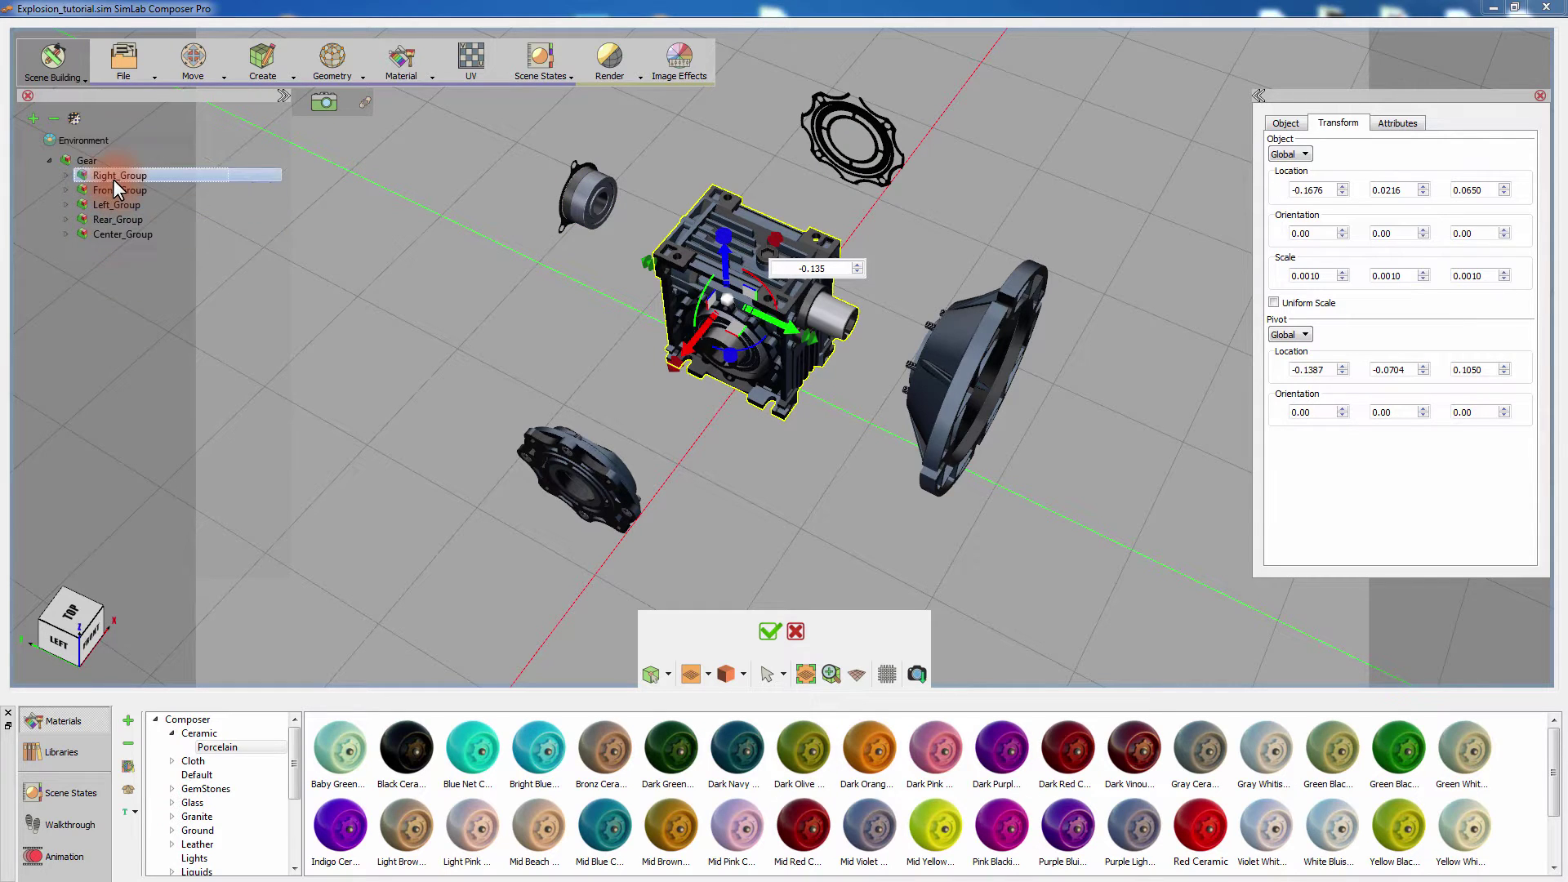
Inspect Right_Group's flange, oil seal and four 92290A222 bolts, then collapse Right_Group.
click(67, 174)
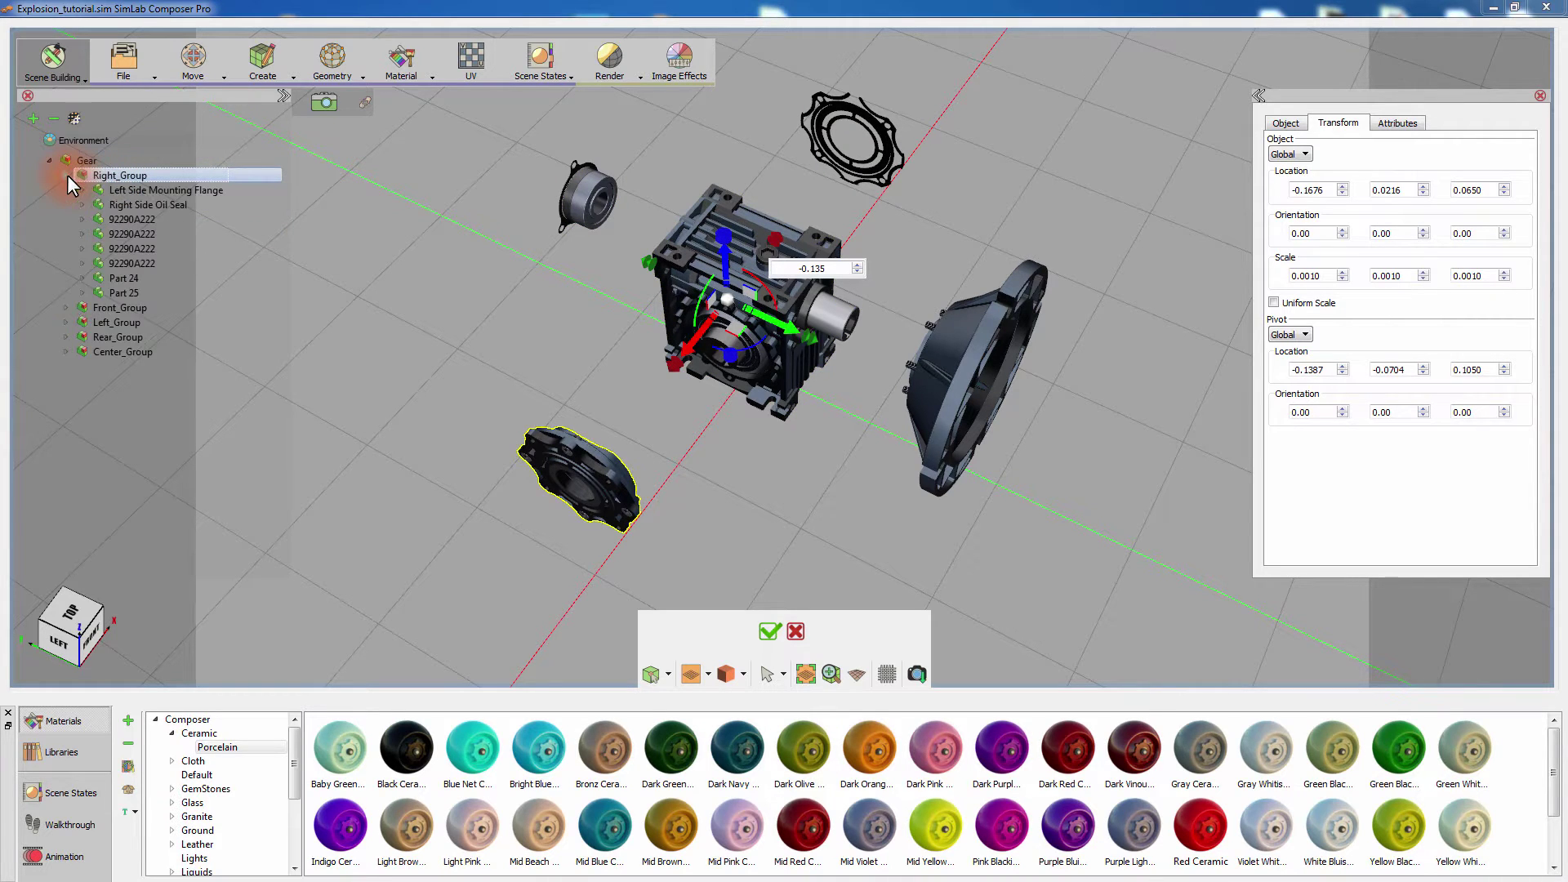
click(126, 185)
drag(424, 351, 508, 303)
click(149, 206)
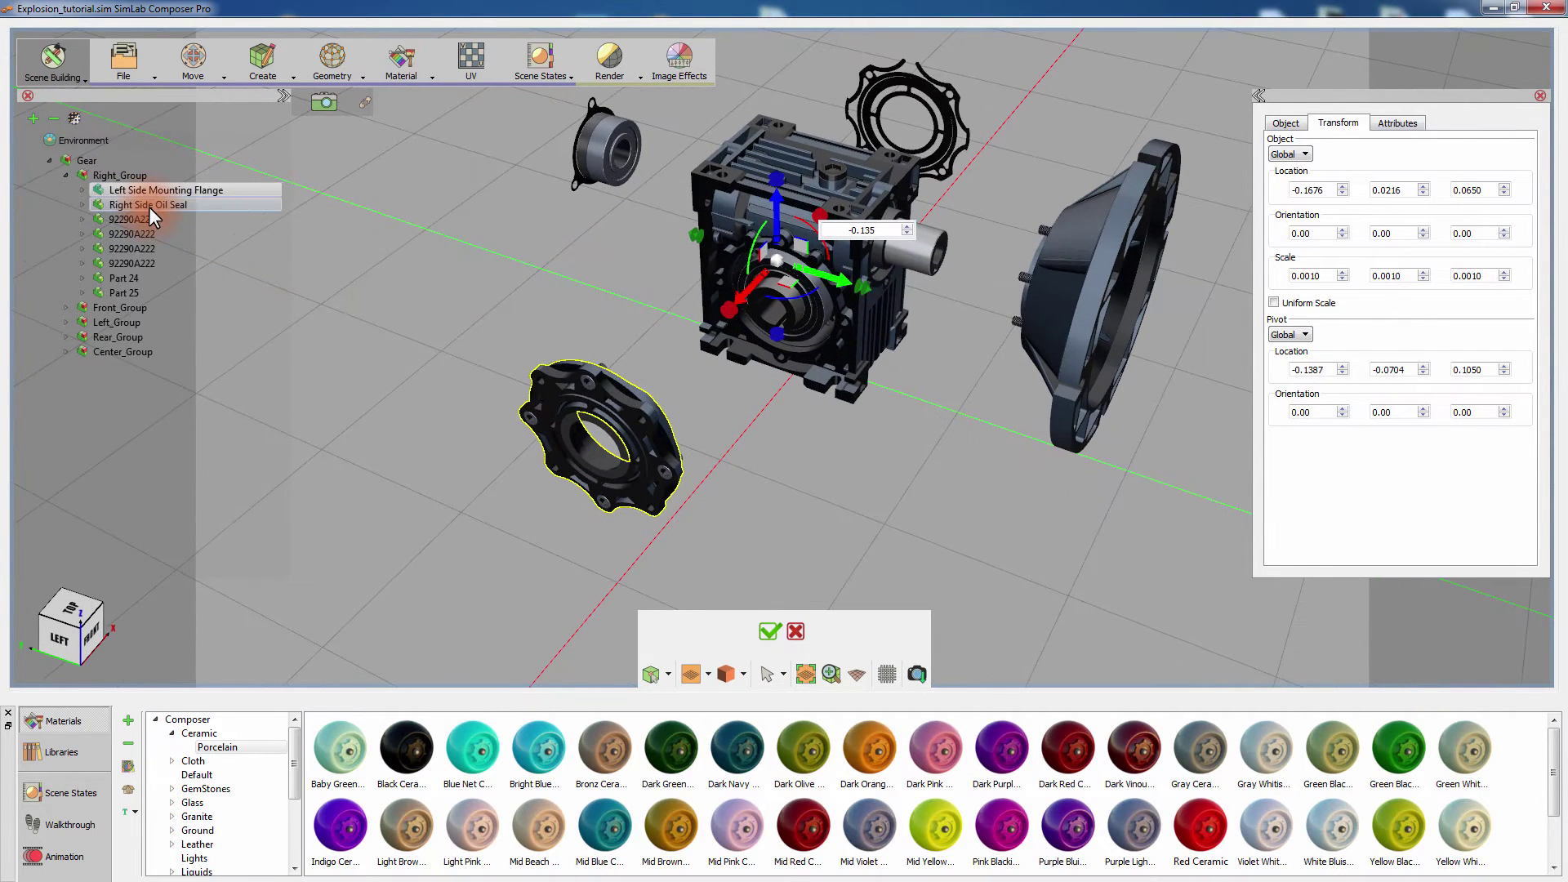
click(139, 219)
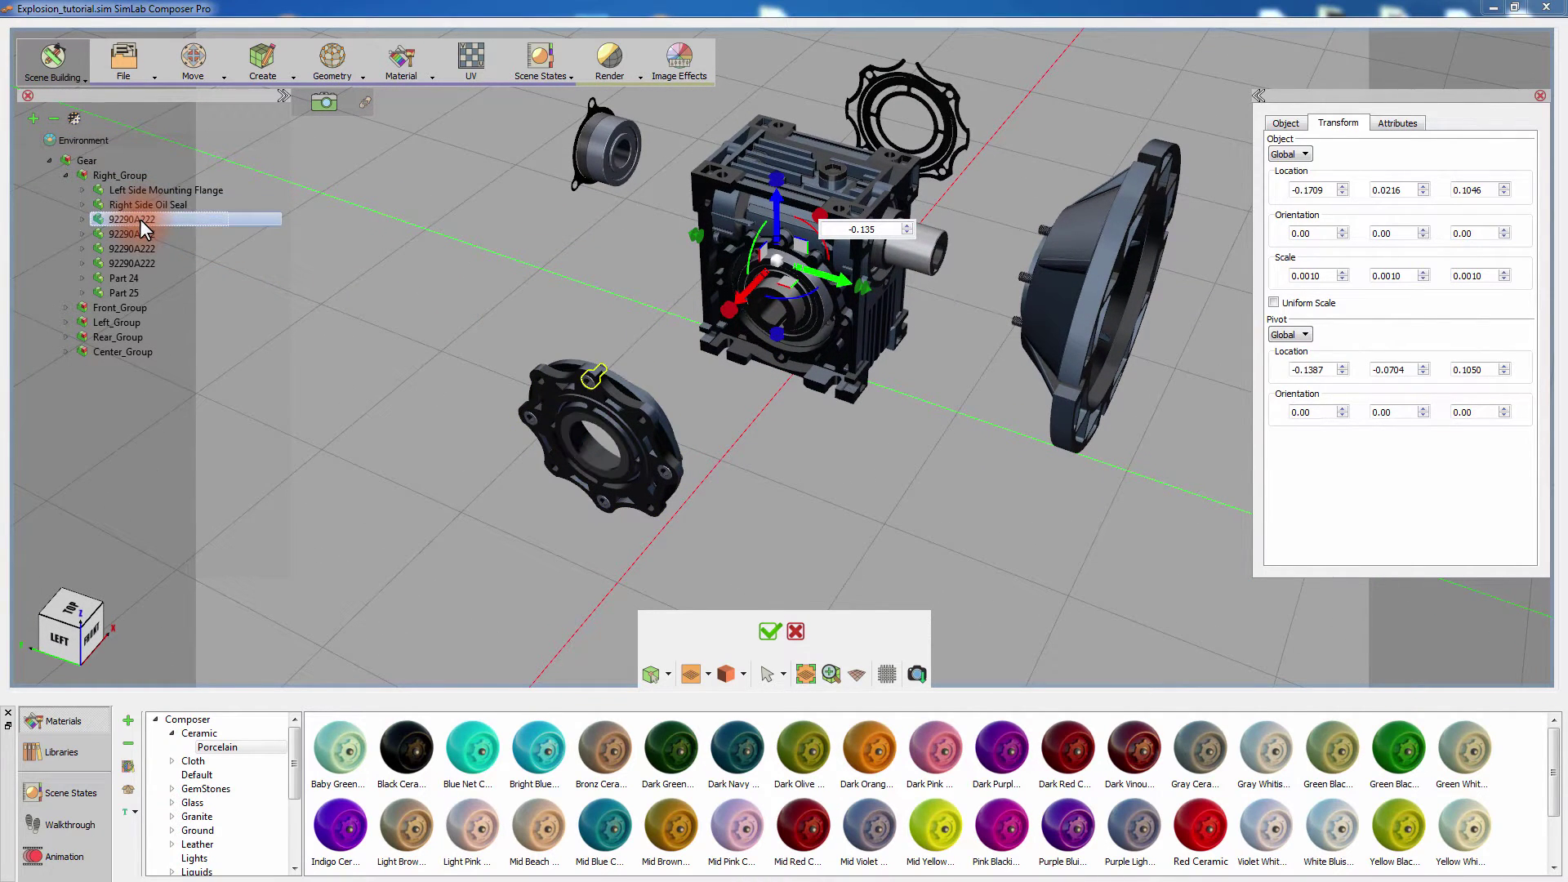
click(135, 232)
click(131, 248)
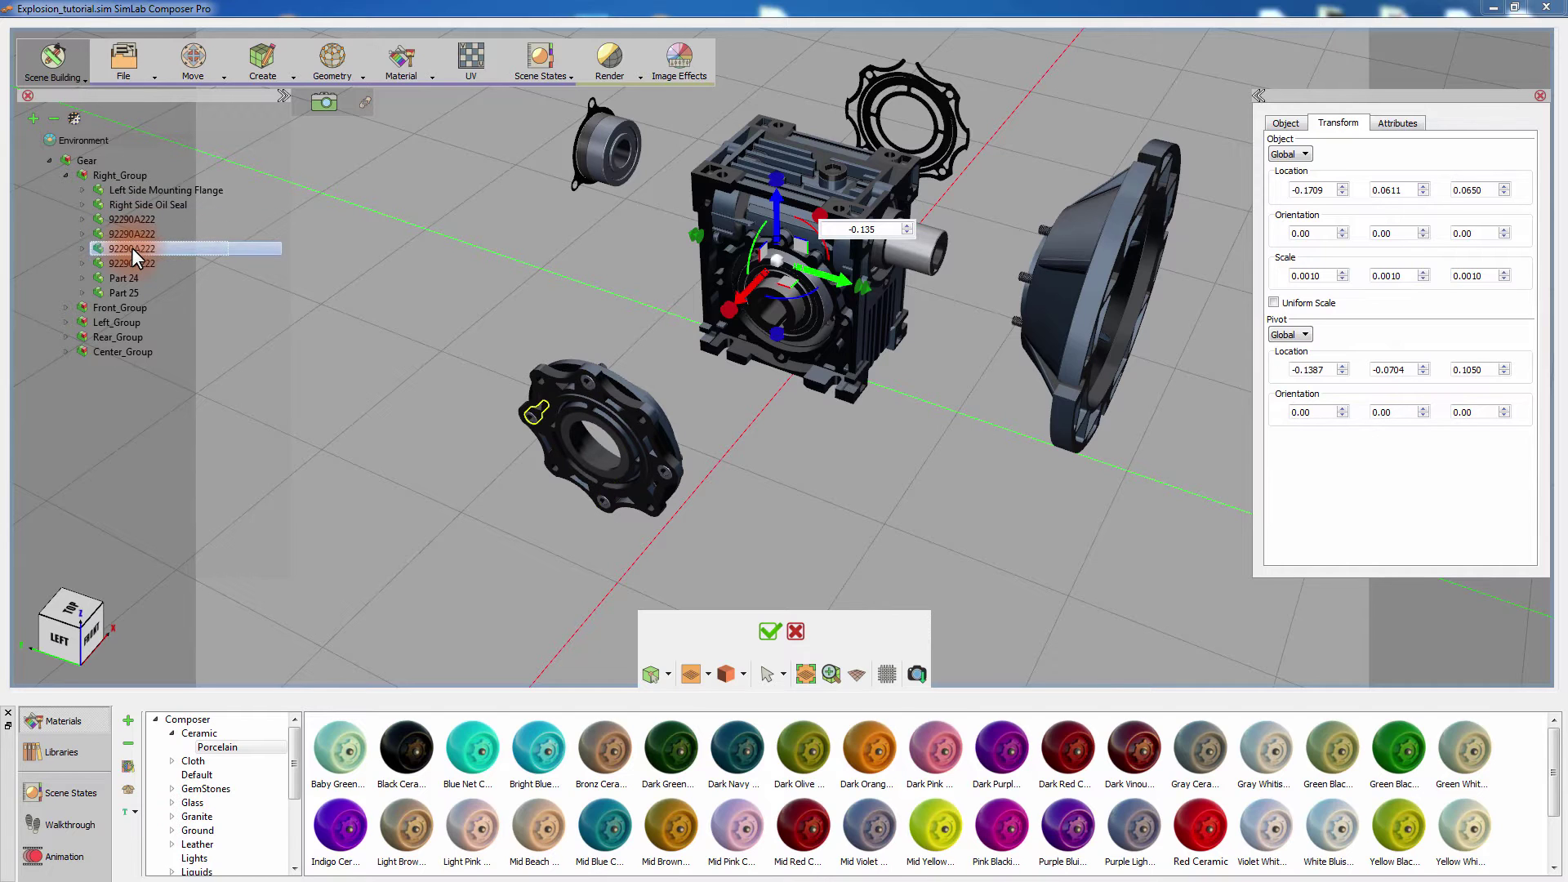
click(130, 258)
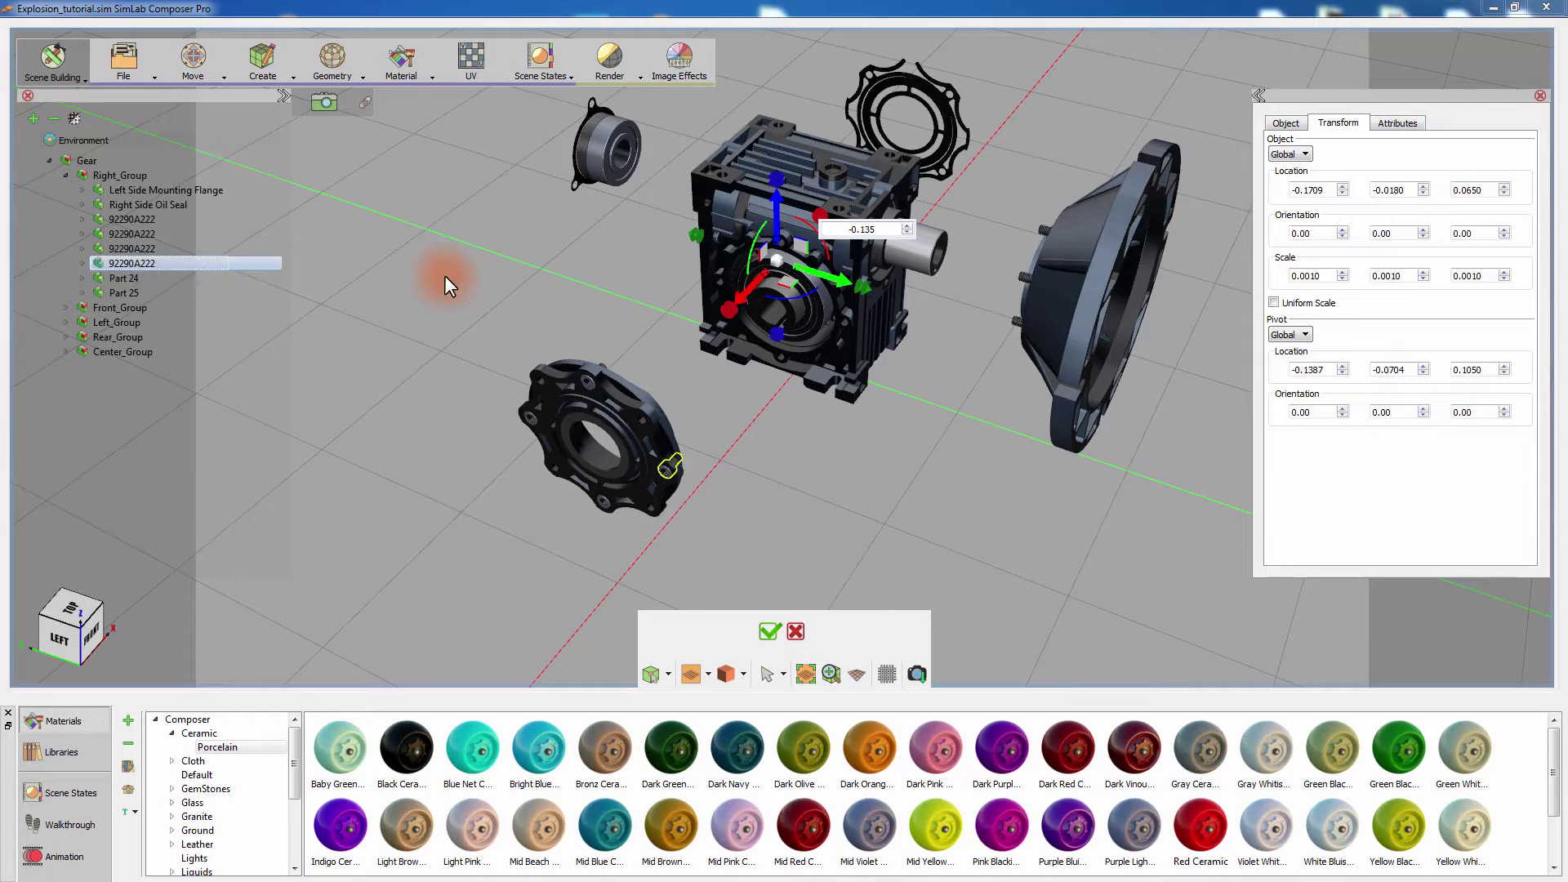
scroll(477, 278, down, 2)
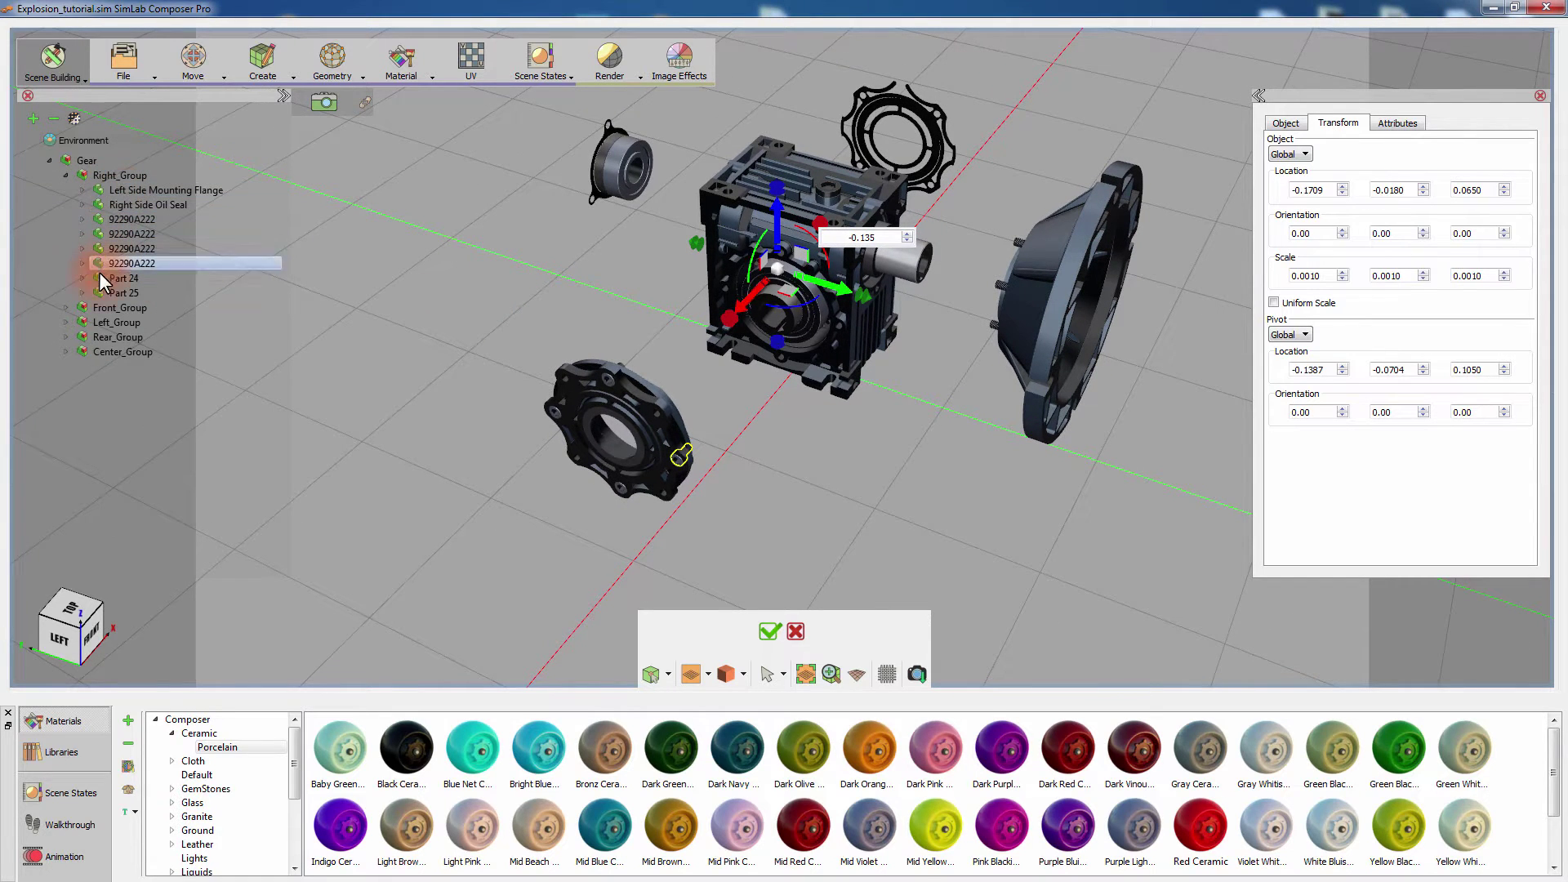
click(66, 174)
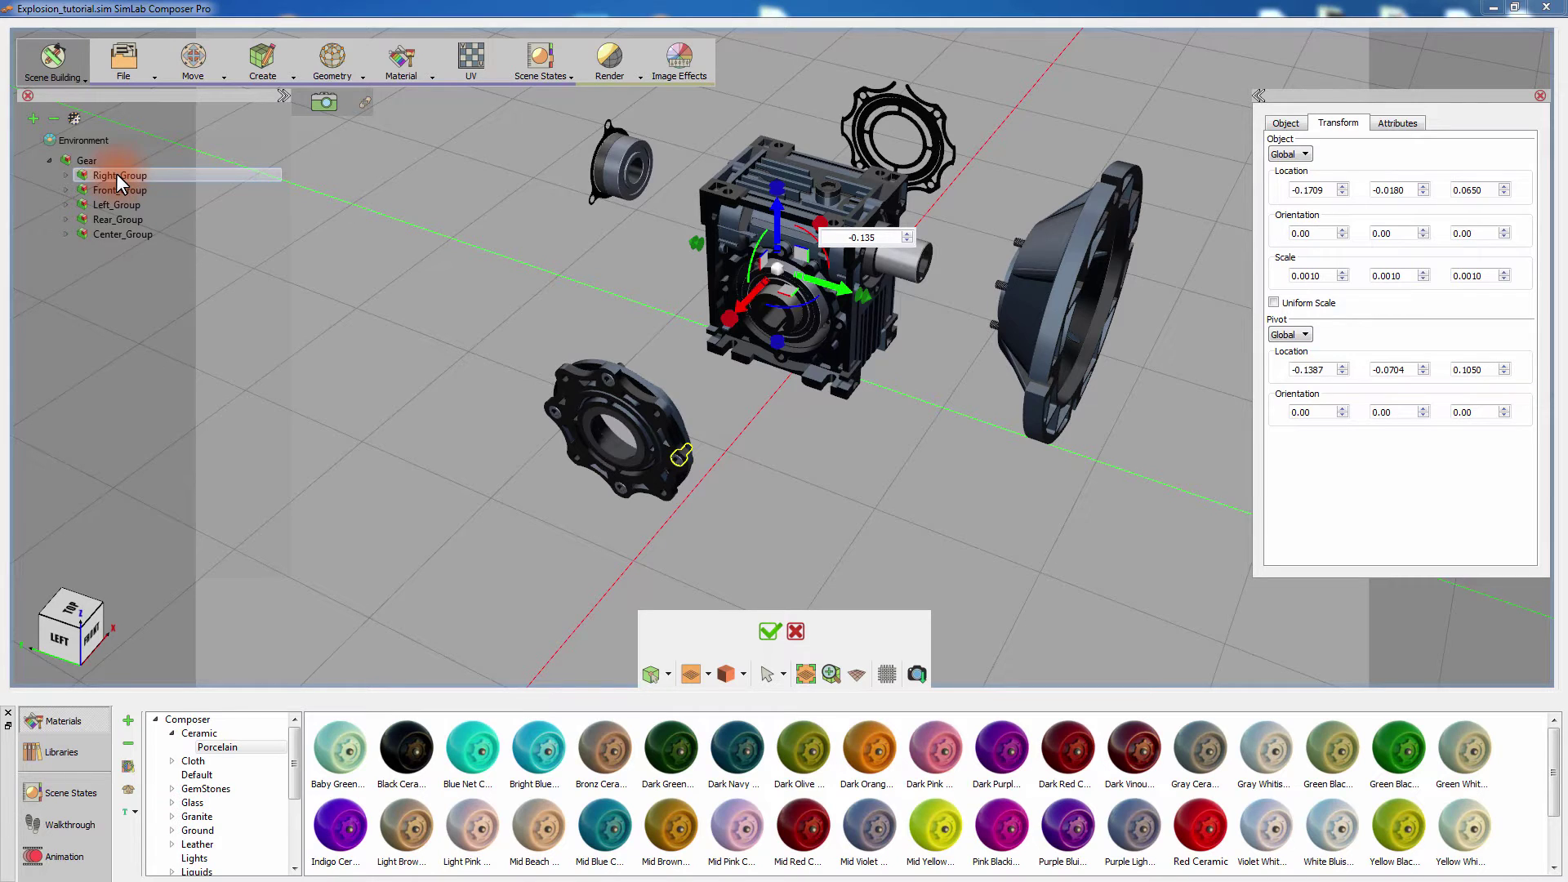
drag(583, 255, 576, 317)
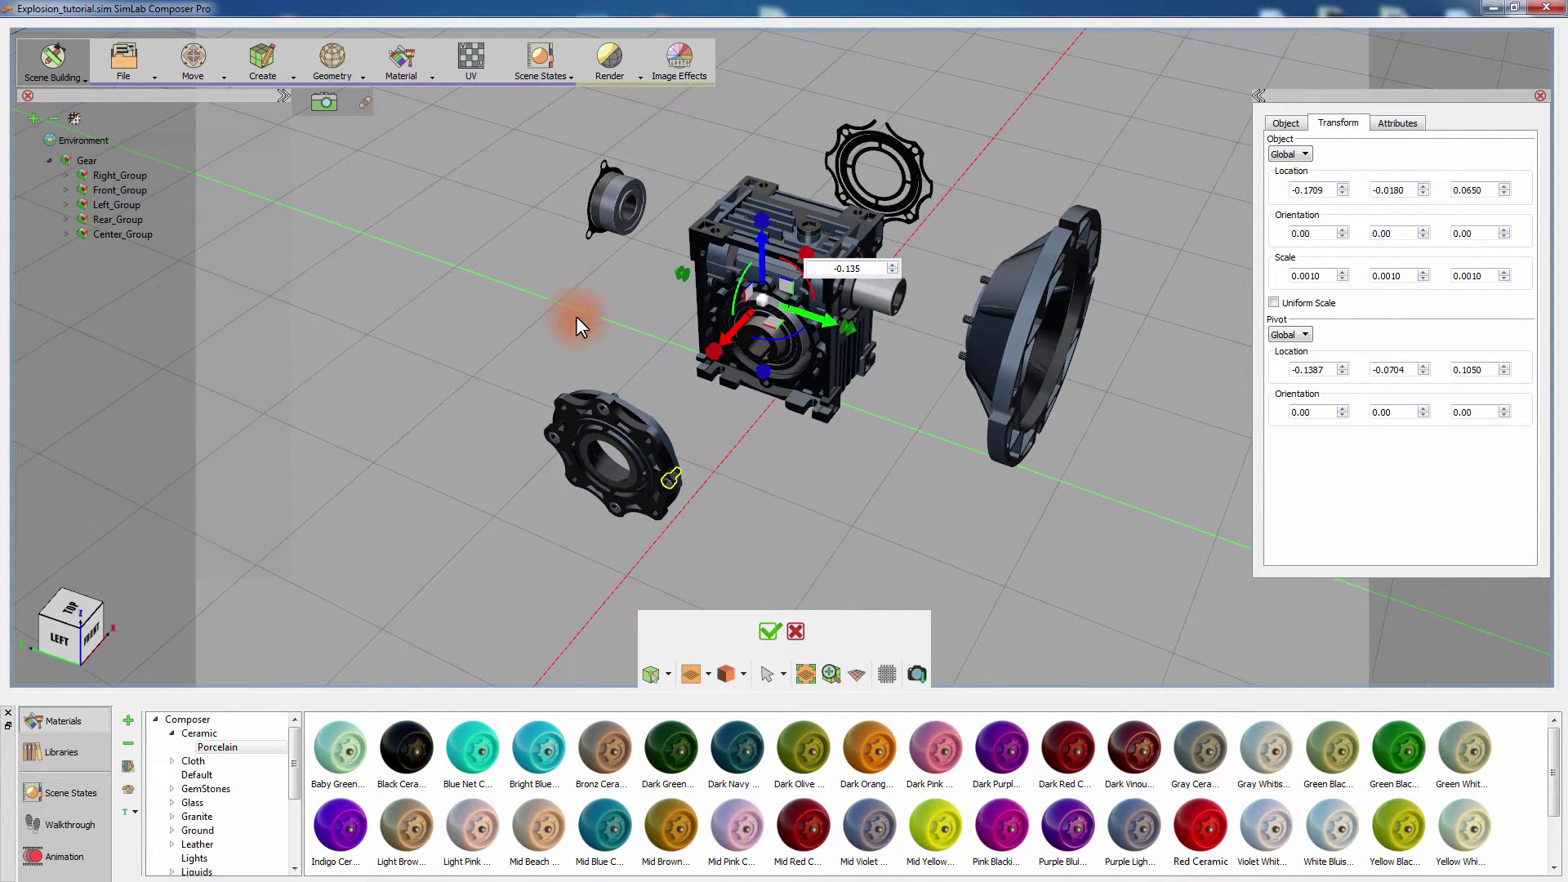
Apply the main-group explosion, then explode Right_Group's flange, seal ring and bolts apart (X -0.2684).
click(768, 632)
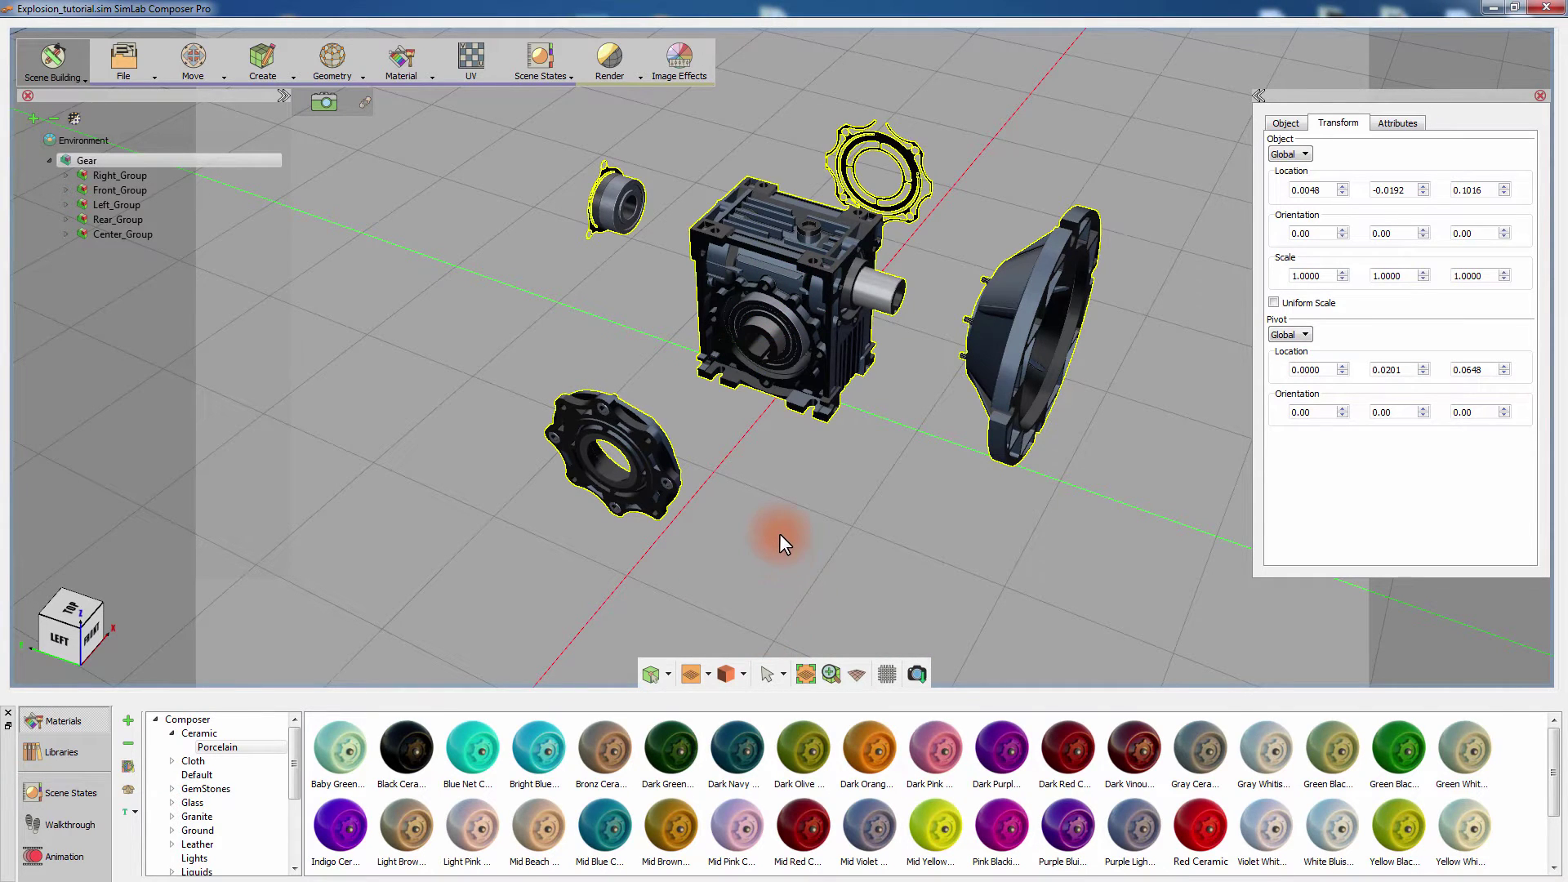
click(151, 178)
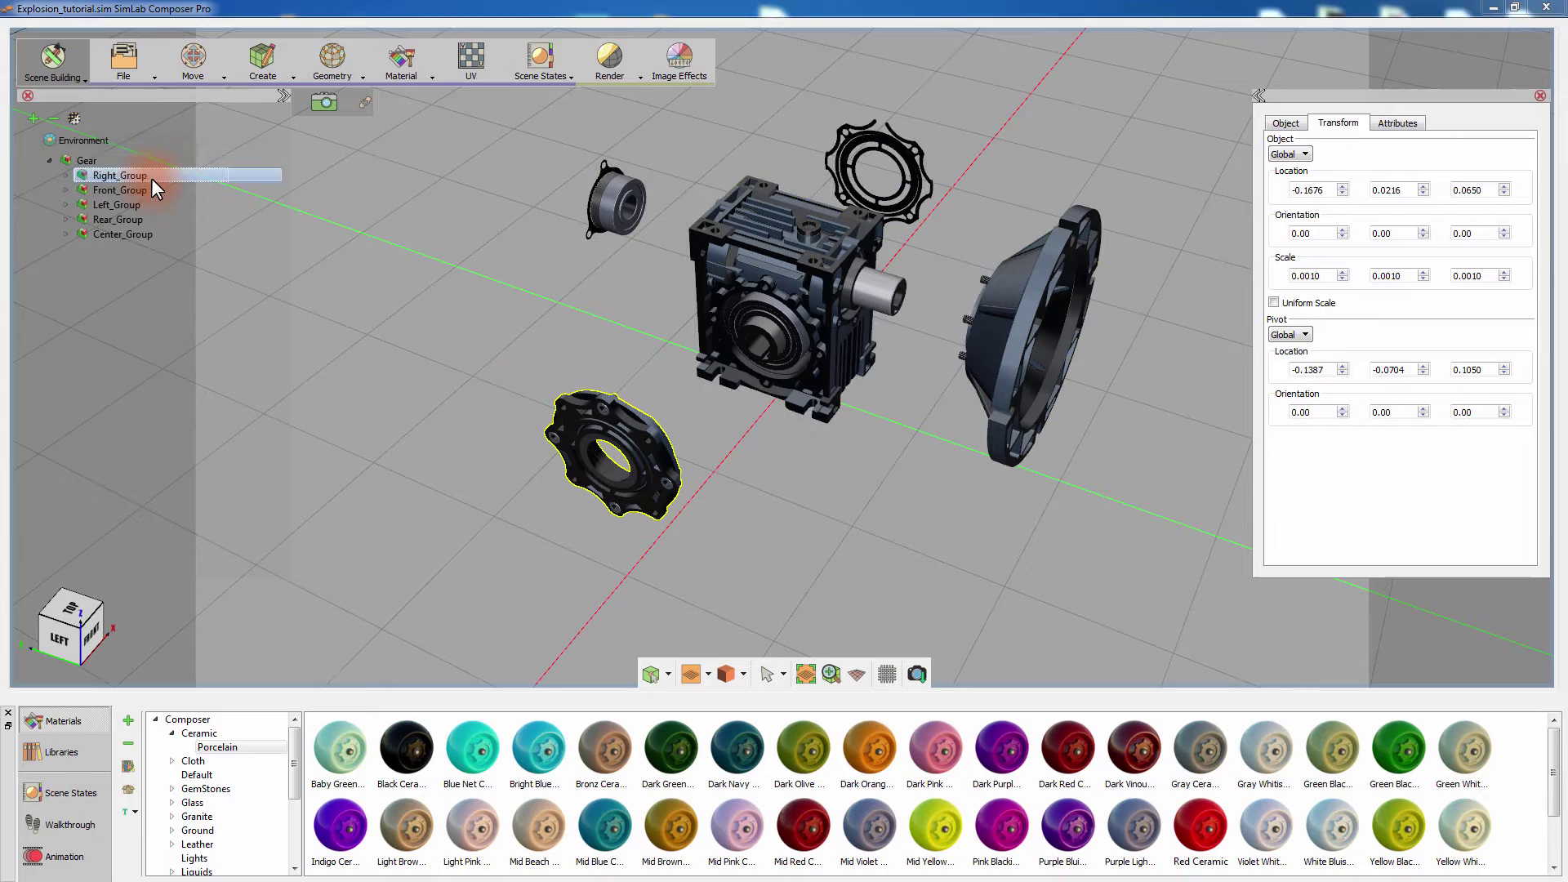
click(330, 72)
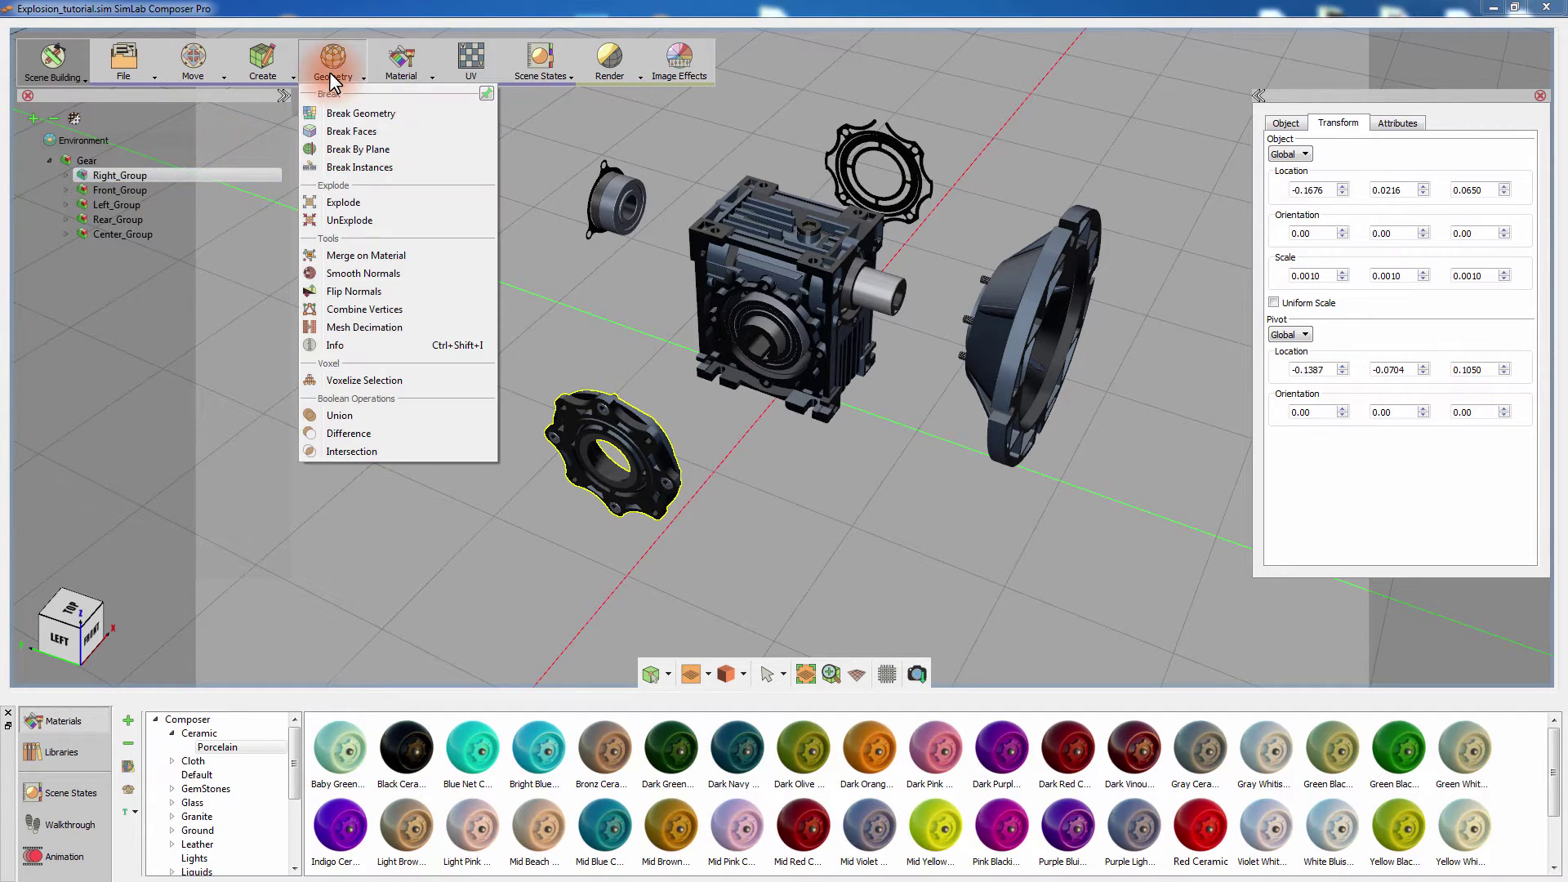
click(341, 204)
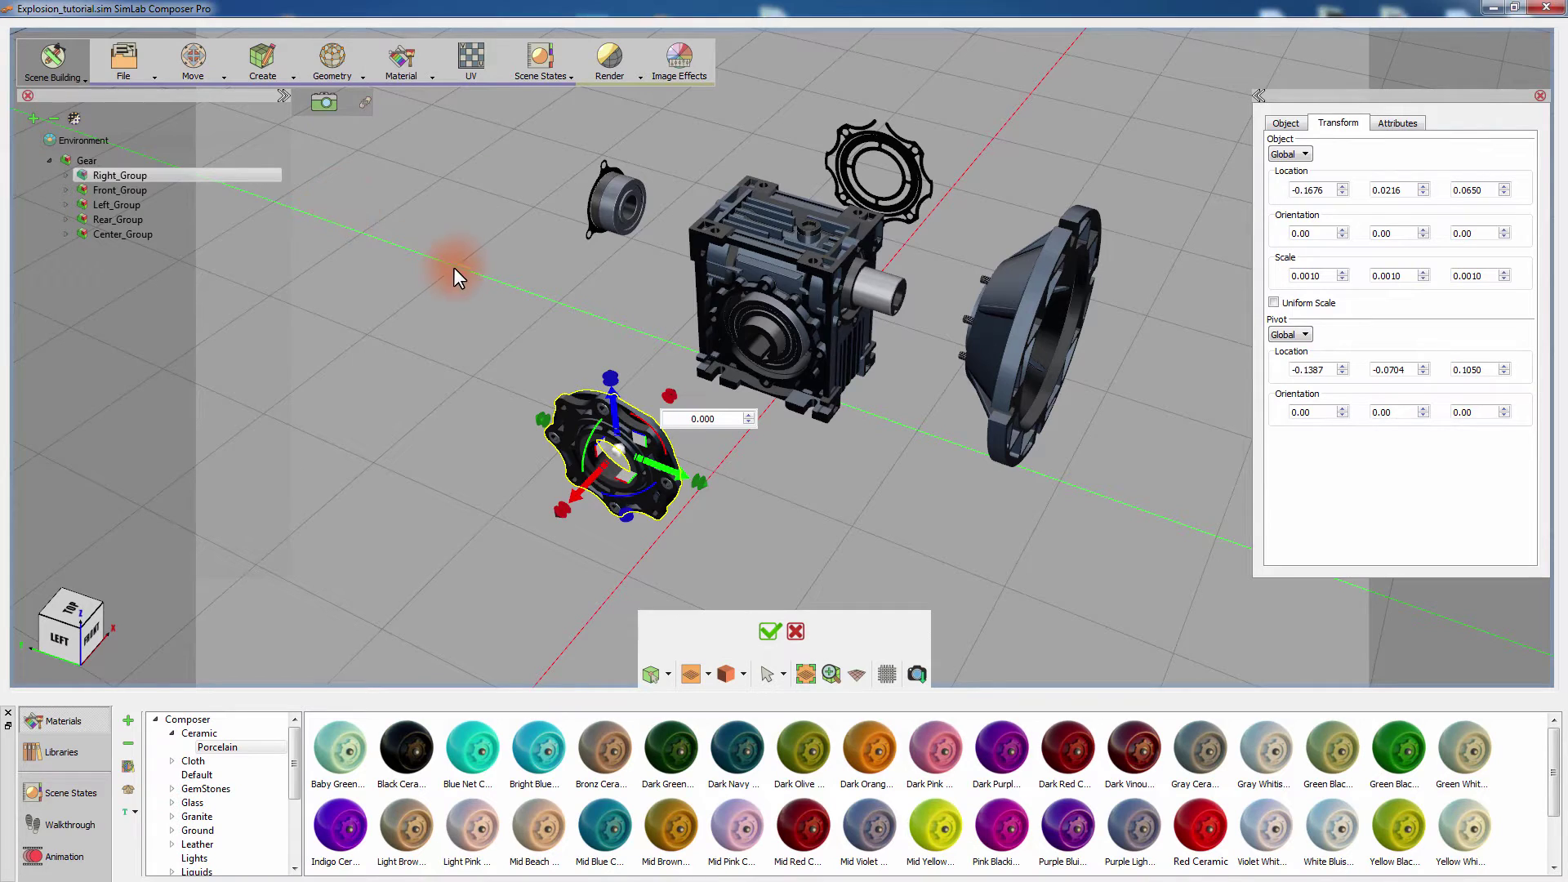
drag(565, 470, 381, 580)
drag(523, 441, 562, 409)
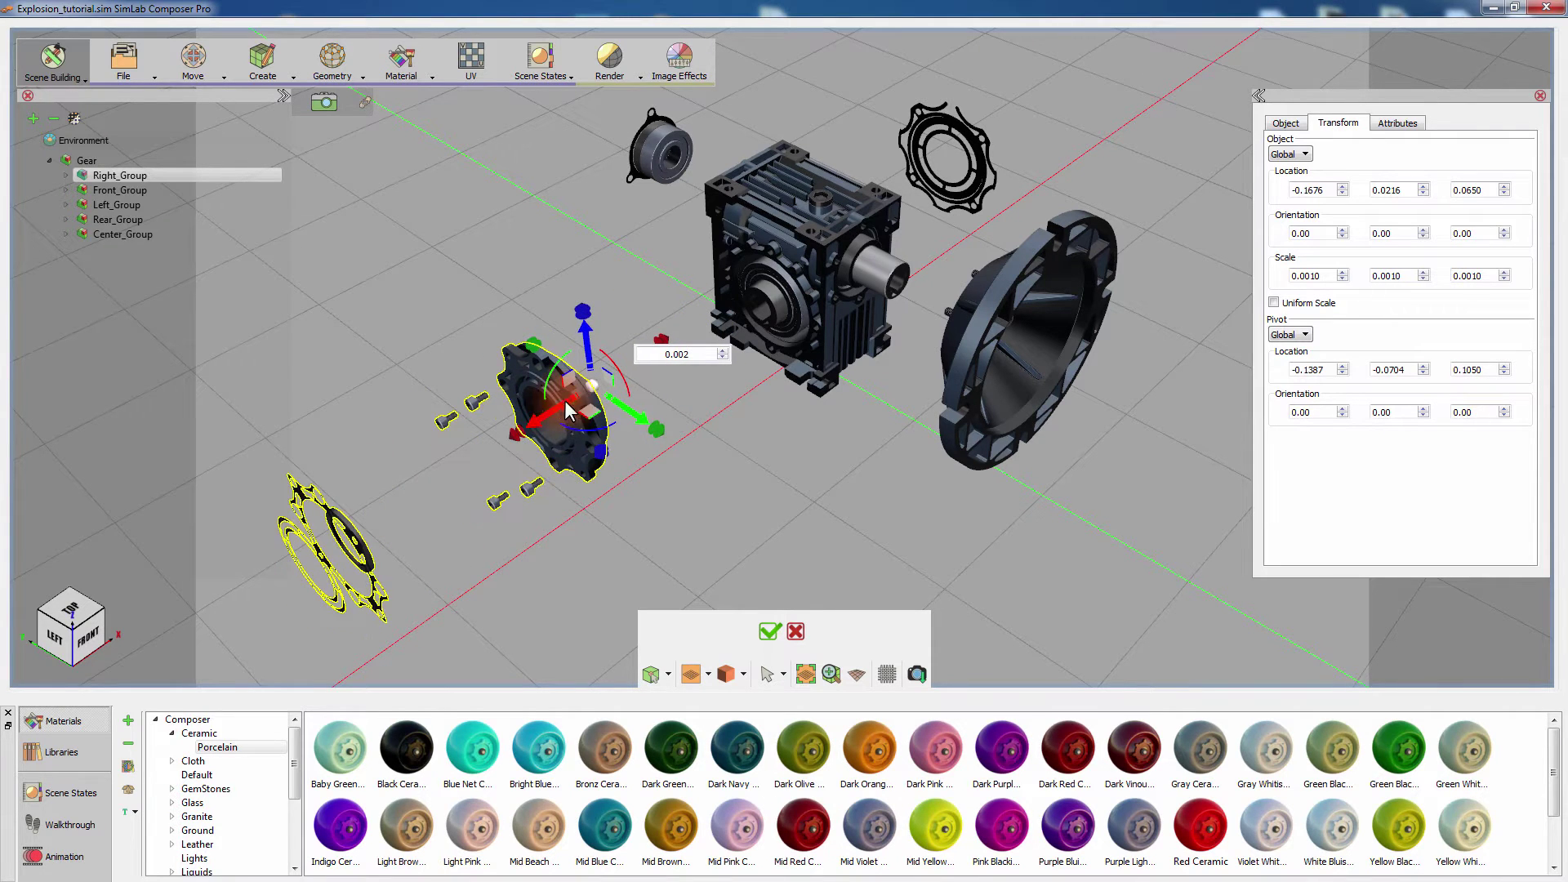
click(770, 631)
drag(767, 522, 766, 482)
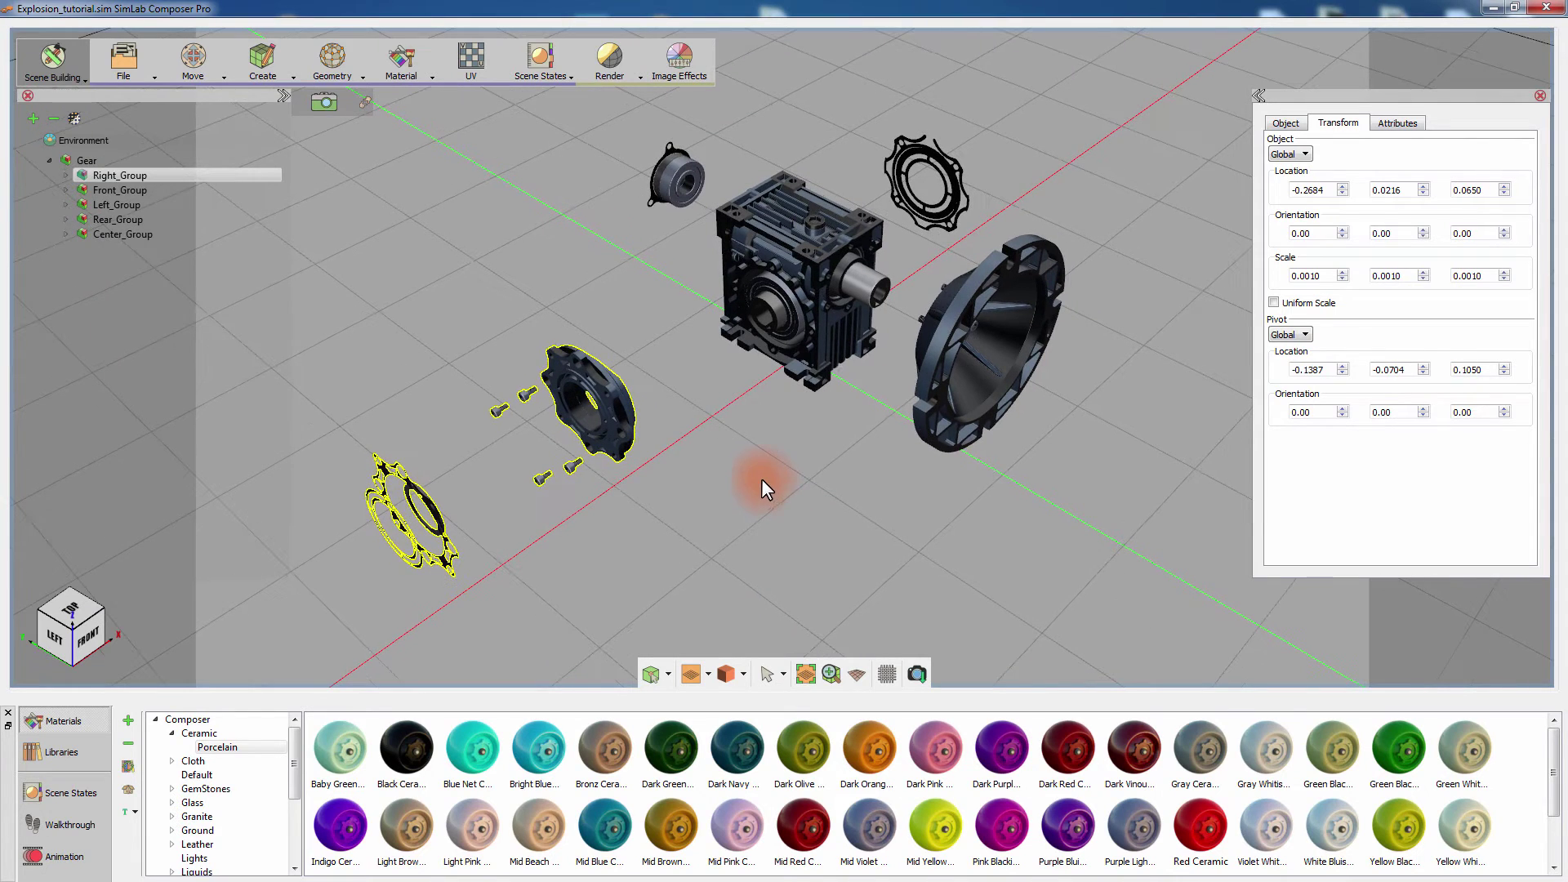
Explode Front_Group so its large cover, seal ring and bolts separate, and apply it.
click(155, 189)
click(330, 74)
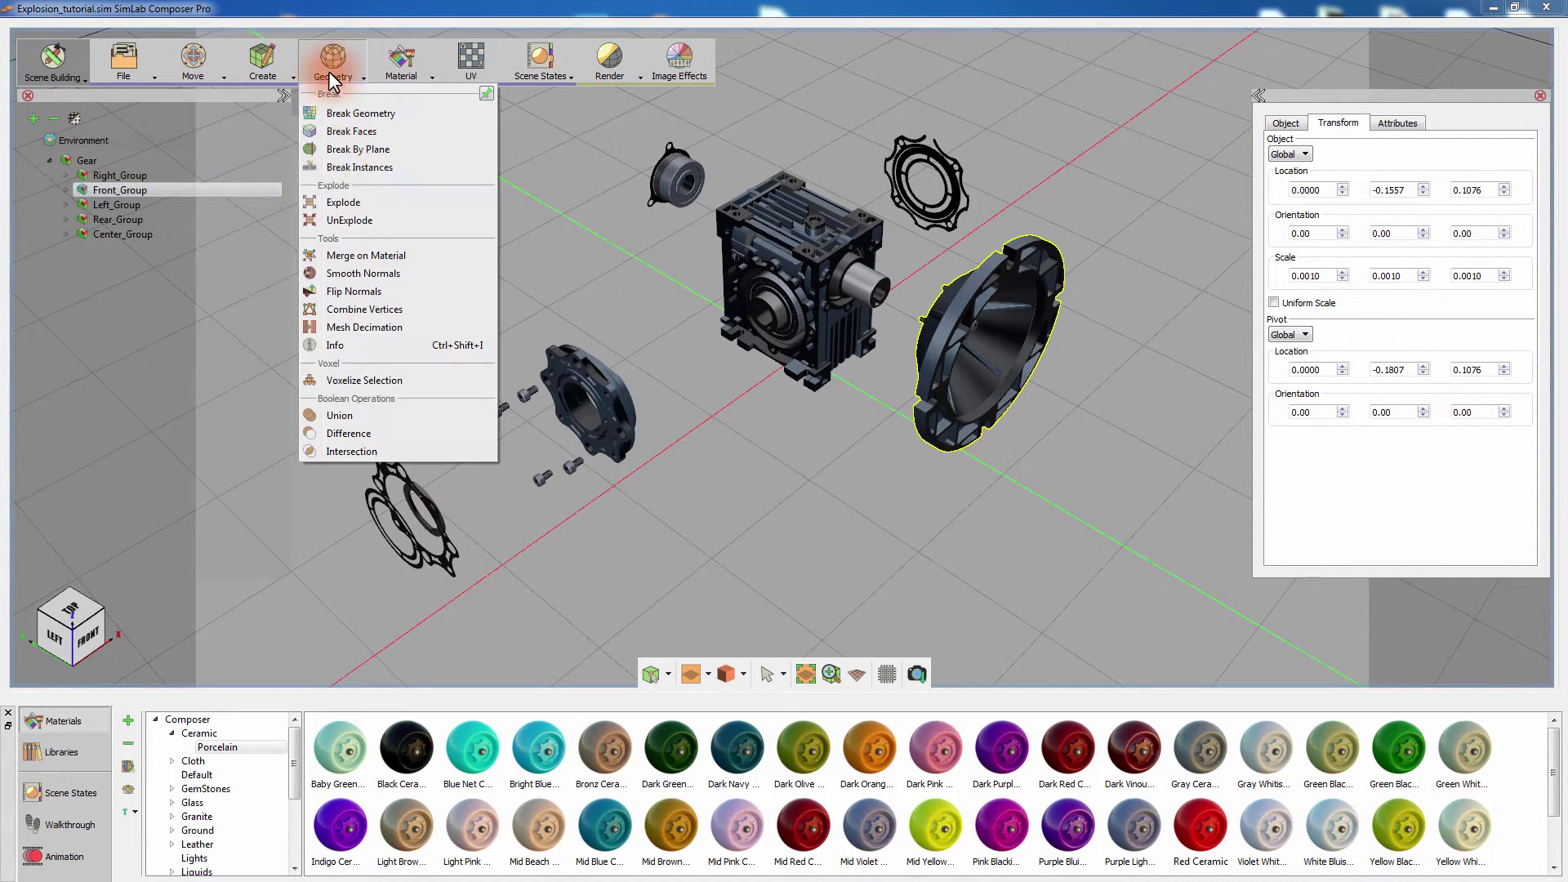
click(341, 202)
drag(1064, 542, 884, 546)
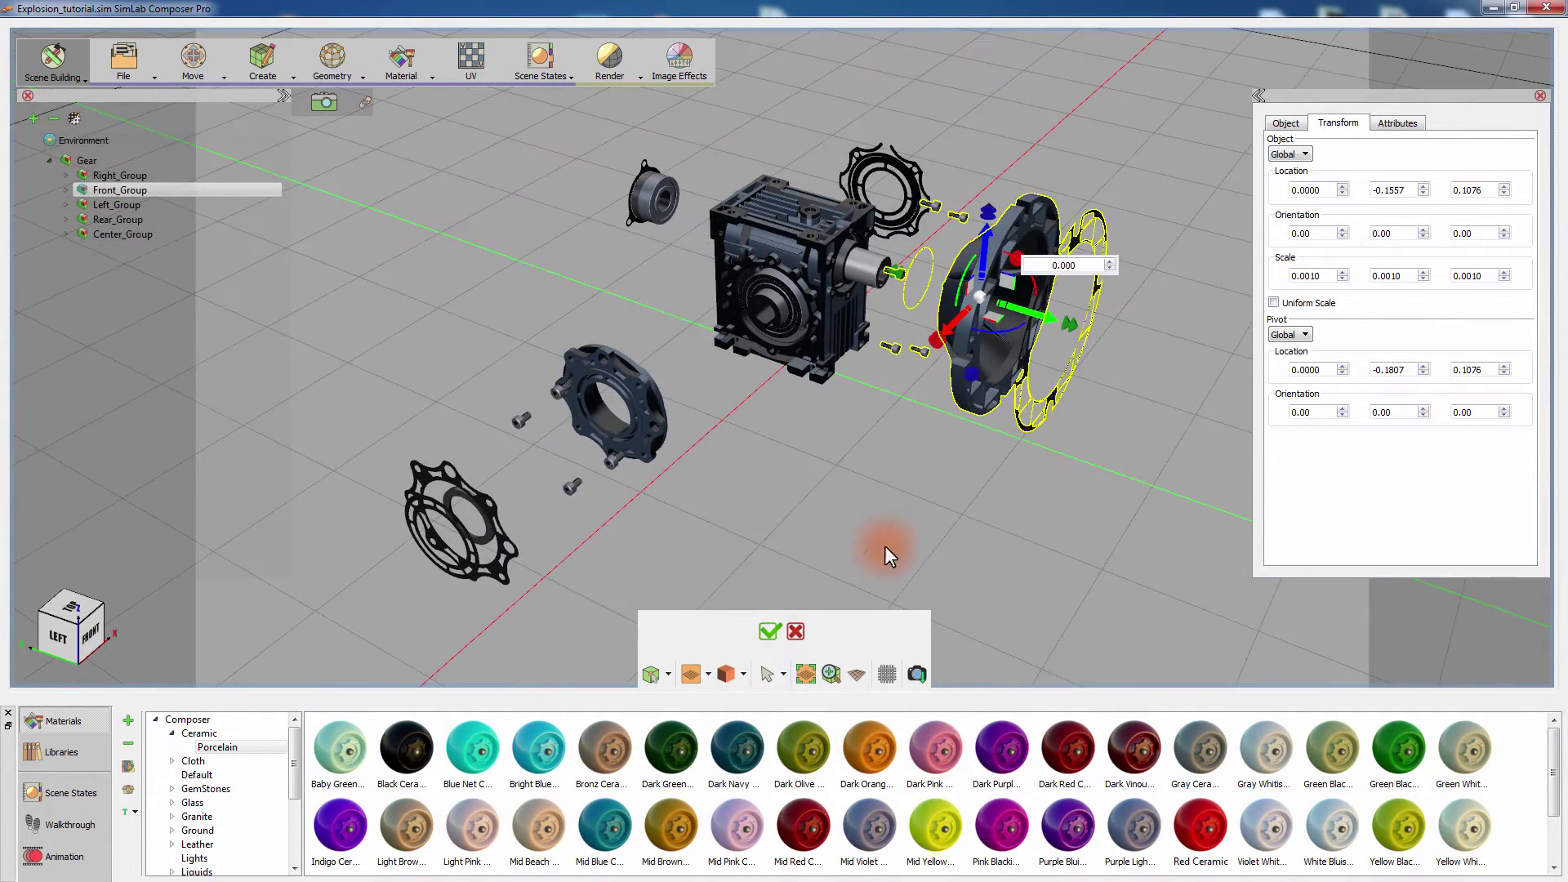
click(767, 631)
drag(844, 494, 716, 452)
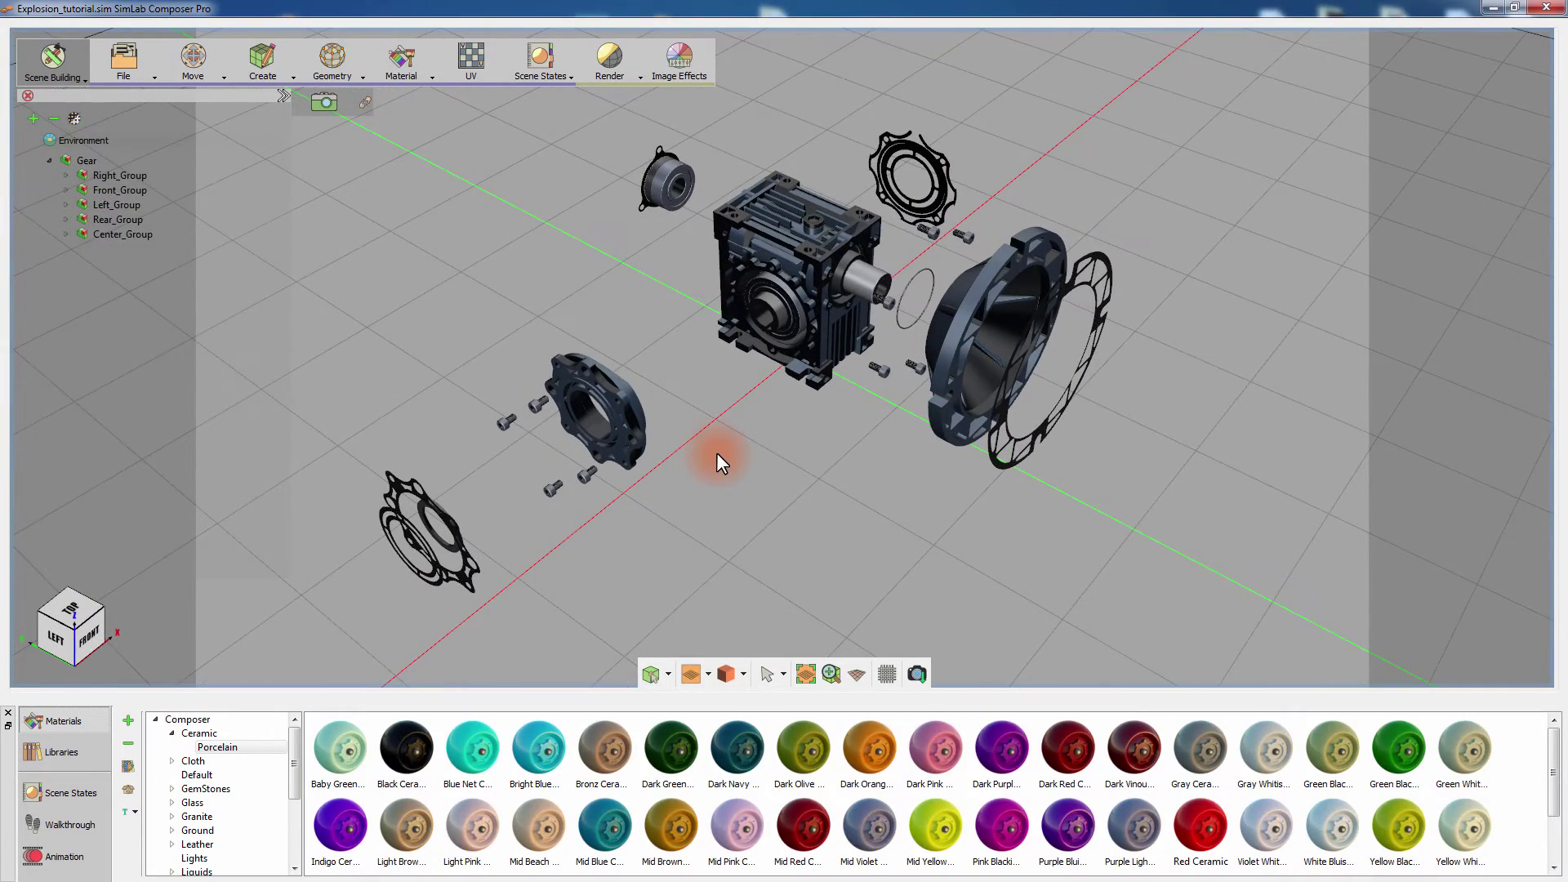
UnExplode Front_Group, then Right_Group, then the whole Gear to reassemble it.
click(152, 189)
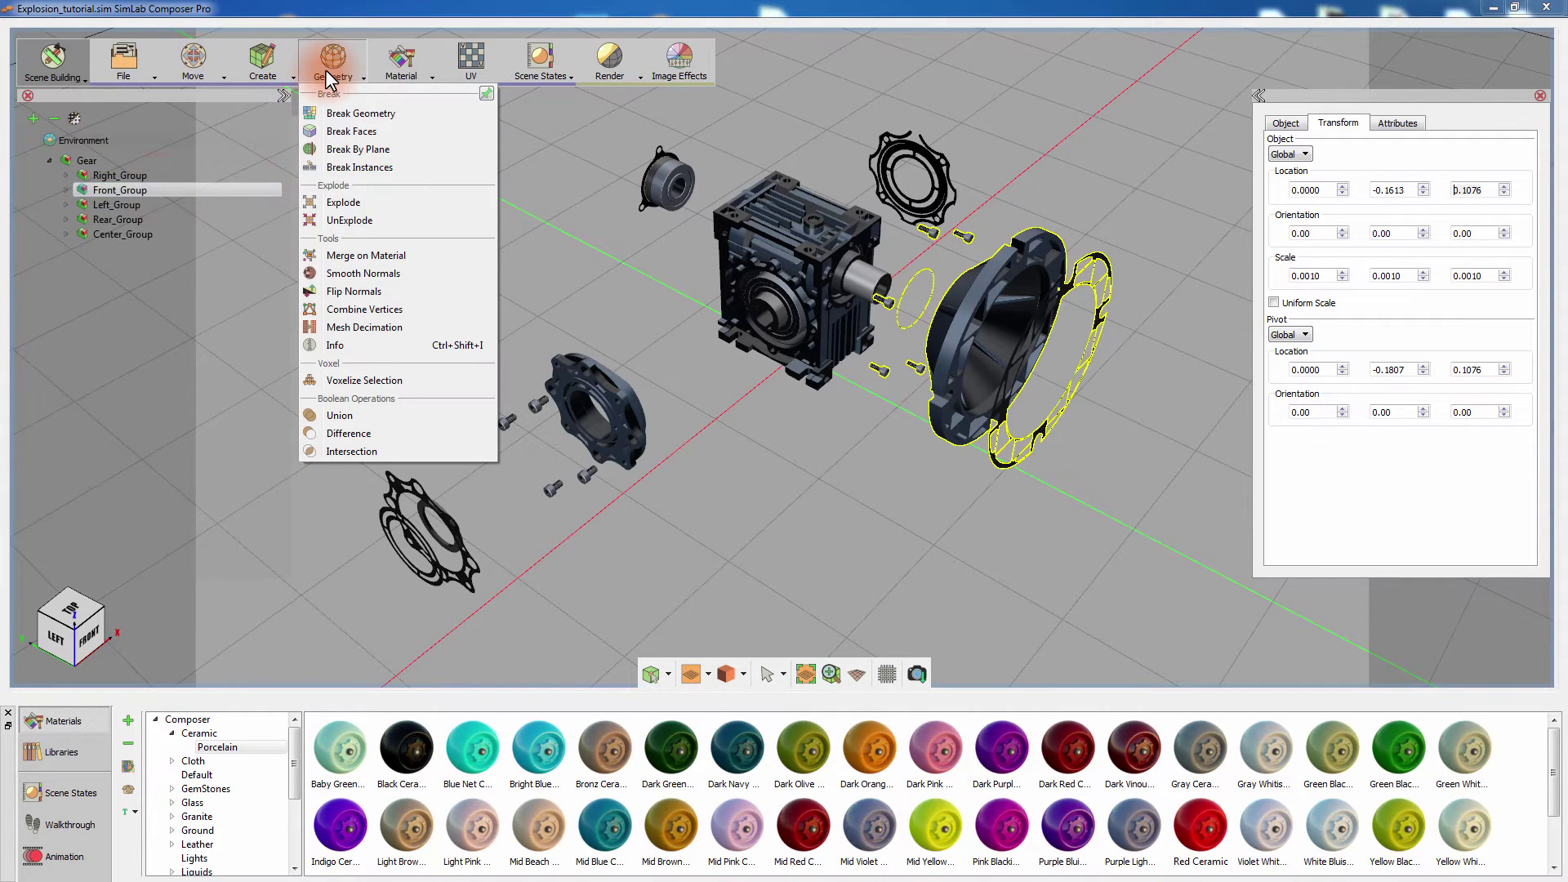
click(362, 220)
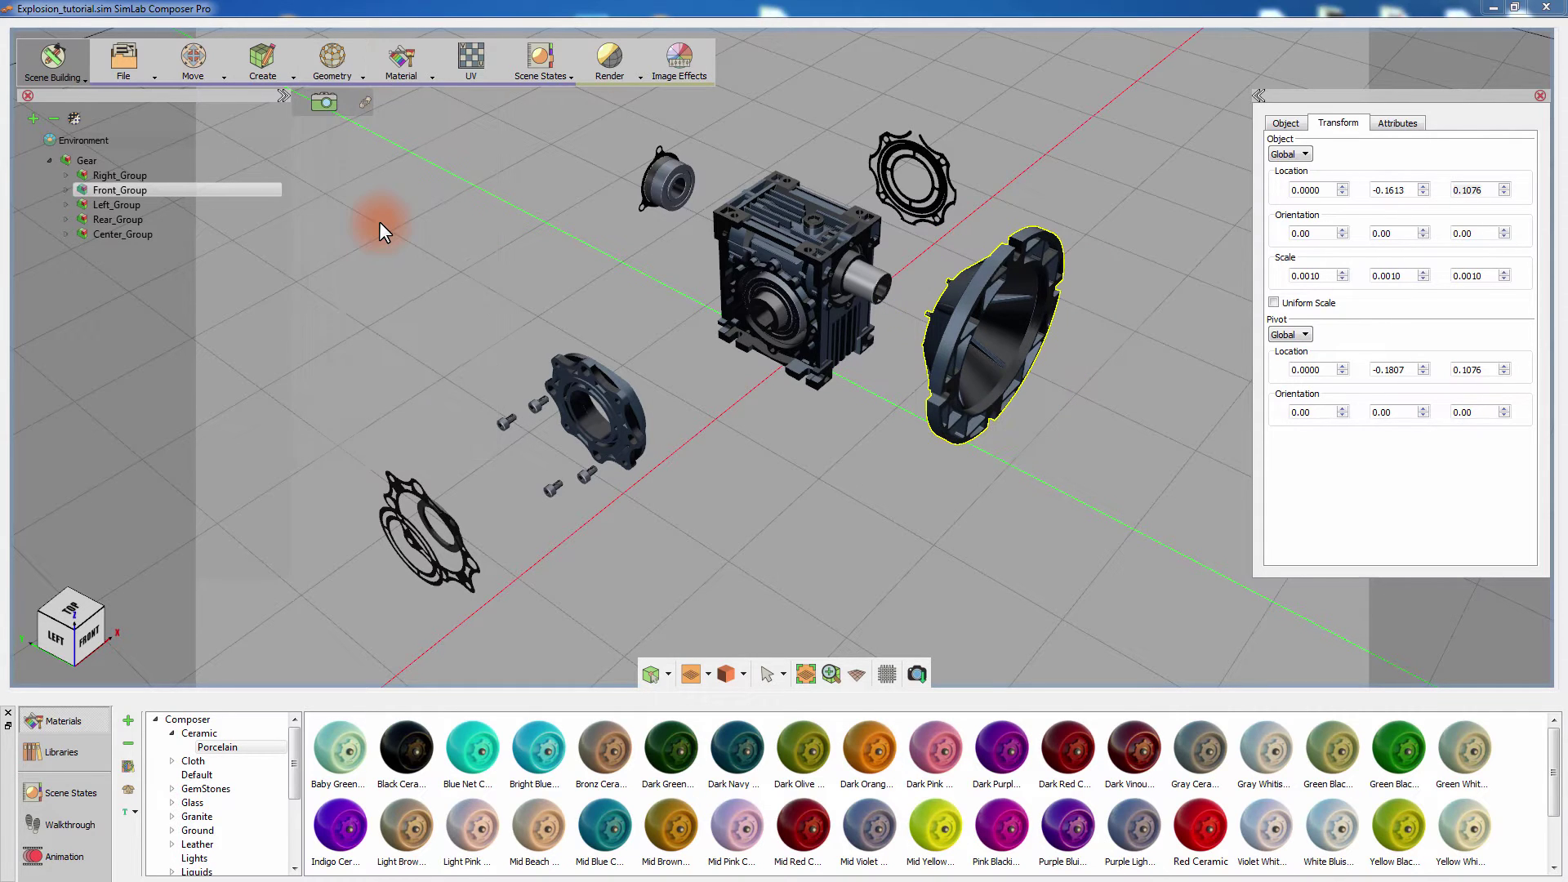
click(163, 177)
click(327, 61)
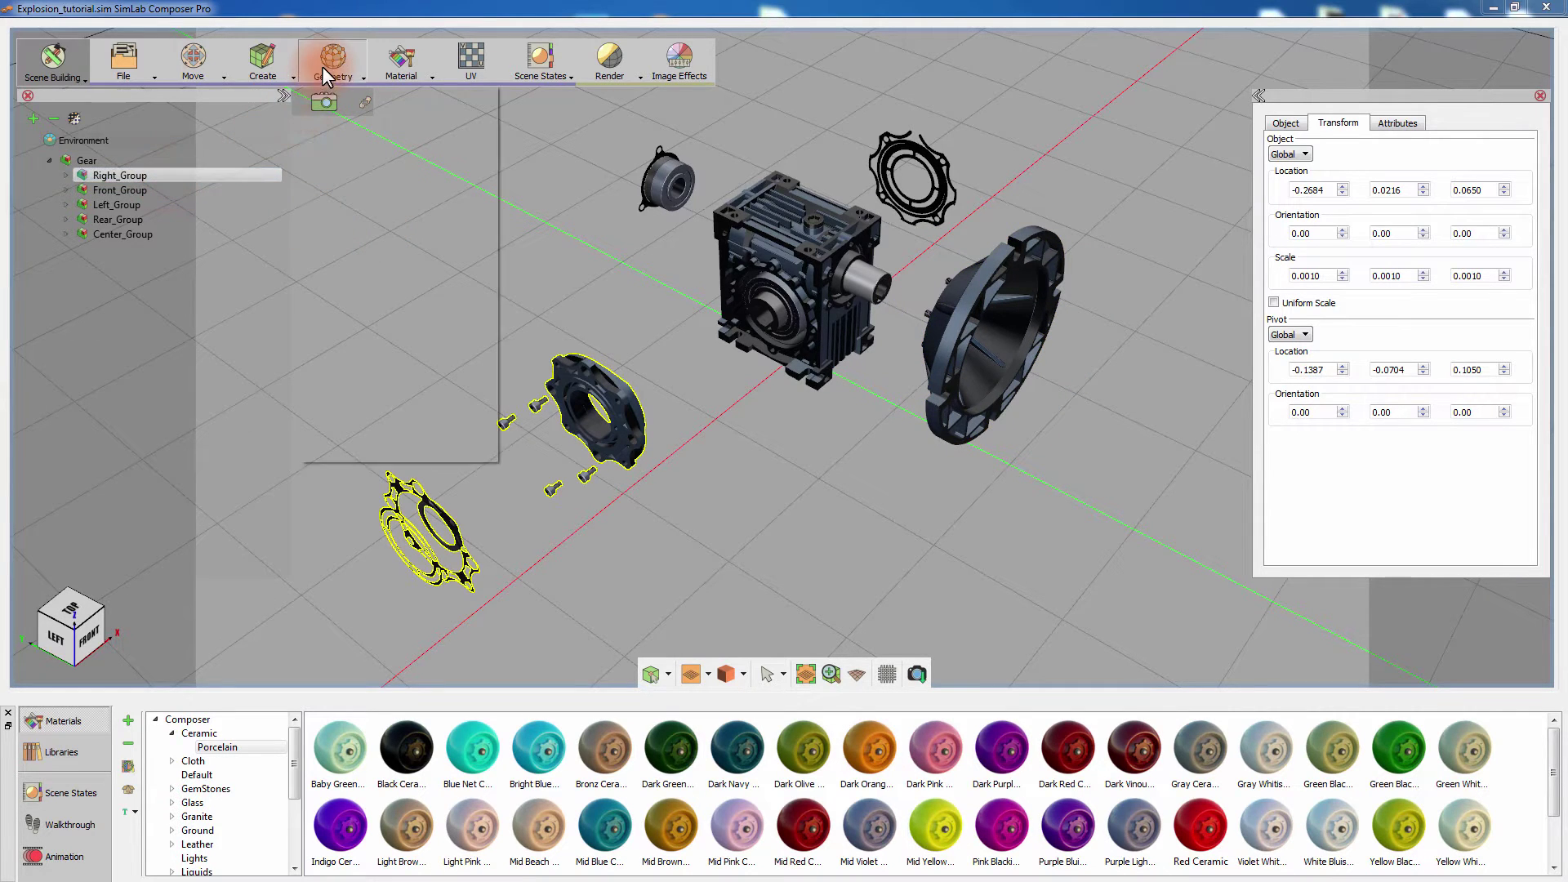
click(340, 221)
click(130, 160)
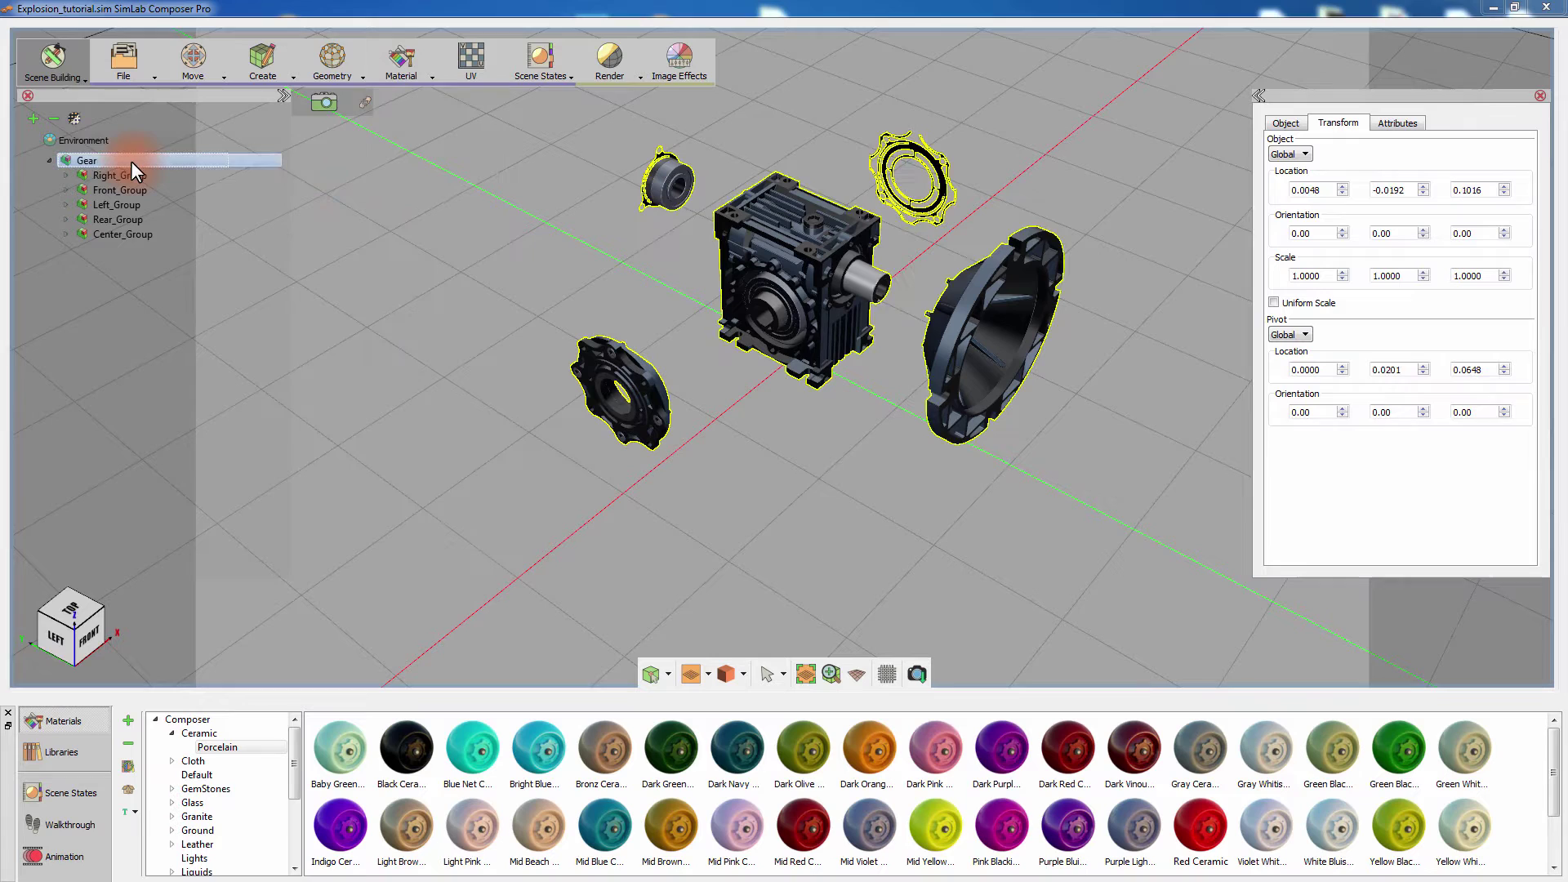
click(326, 74)
click(349, 219)
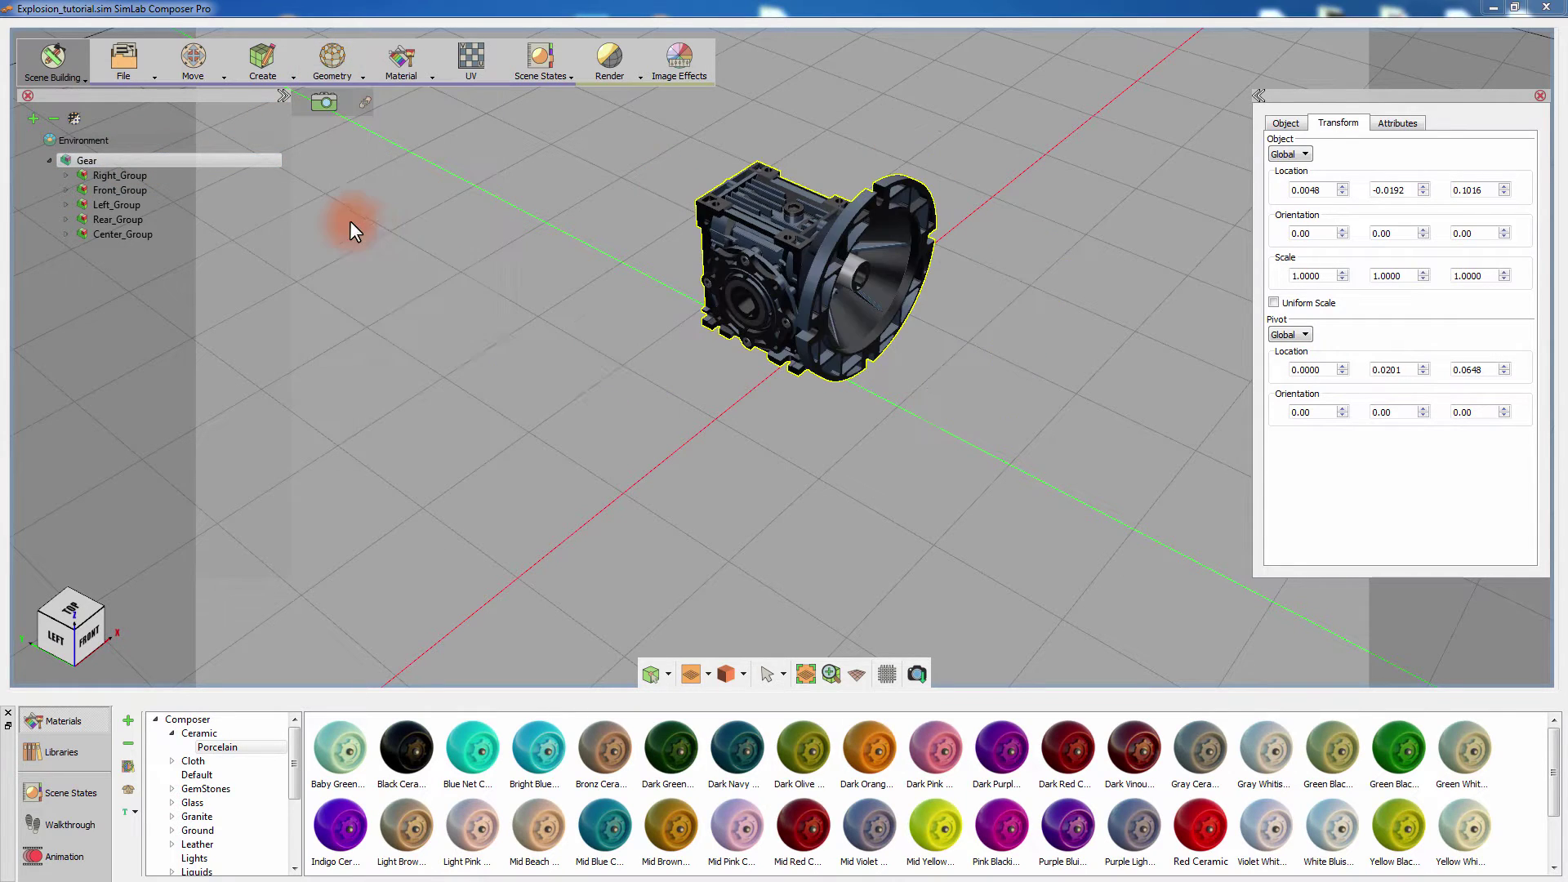
drag(564, 278, 521, 405)
Show the Animation timeline and move the slider to frame 50.
click(73, 850)
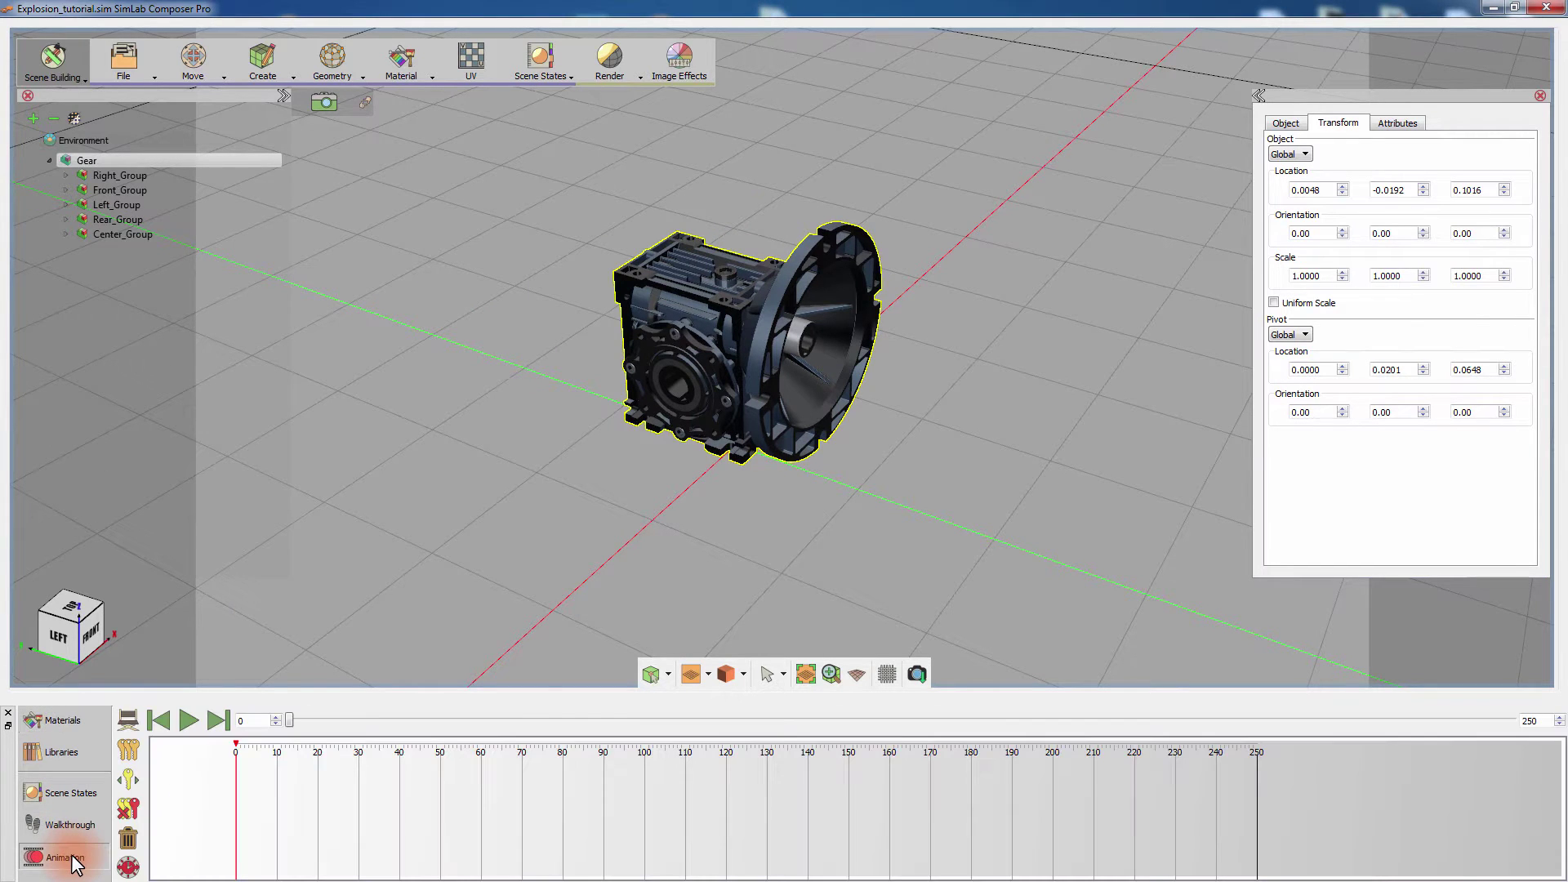
drag(585, 519, 583, 531)
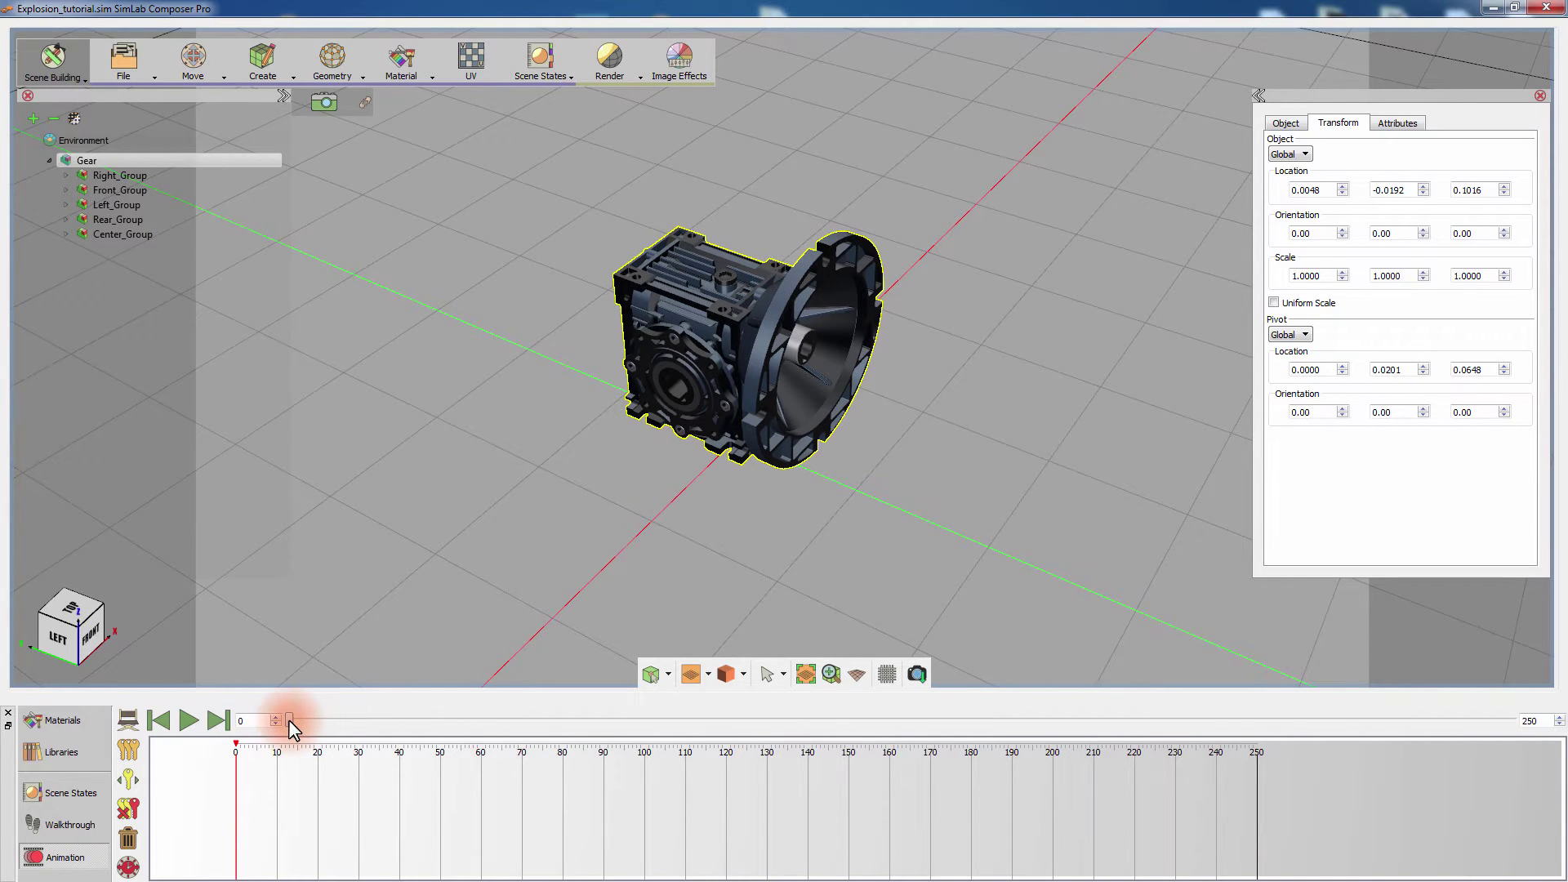
drag(288, 718, 504, 723)
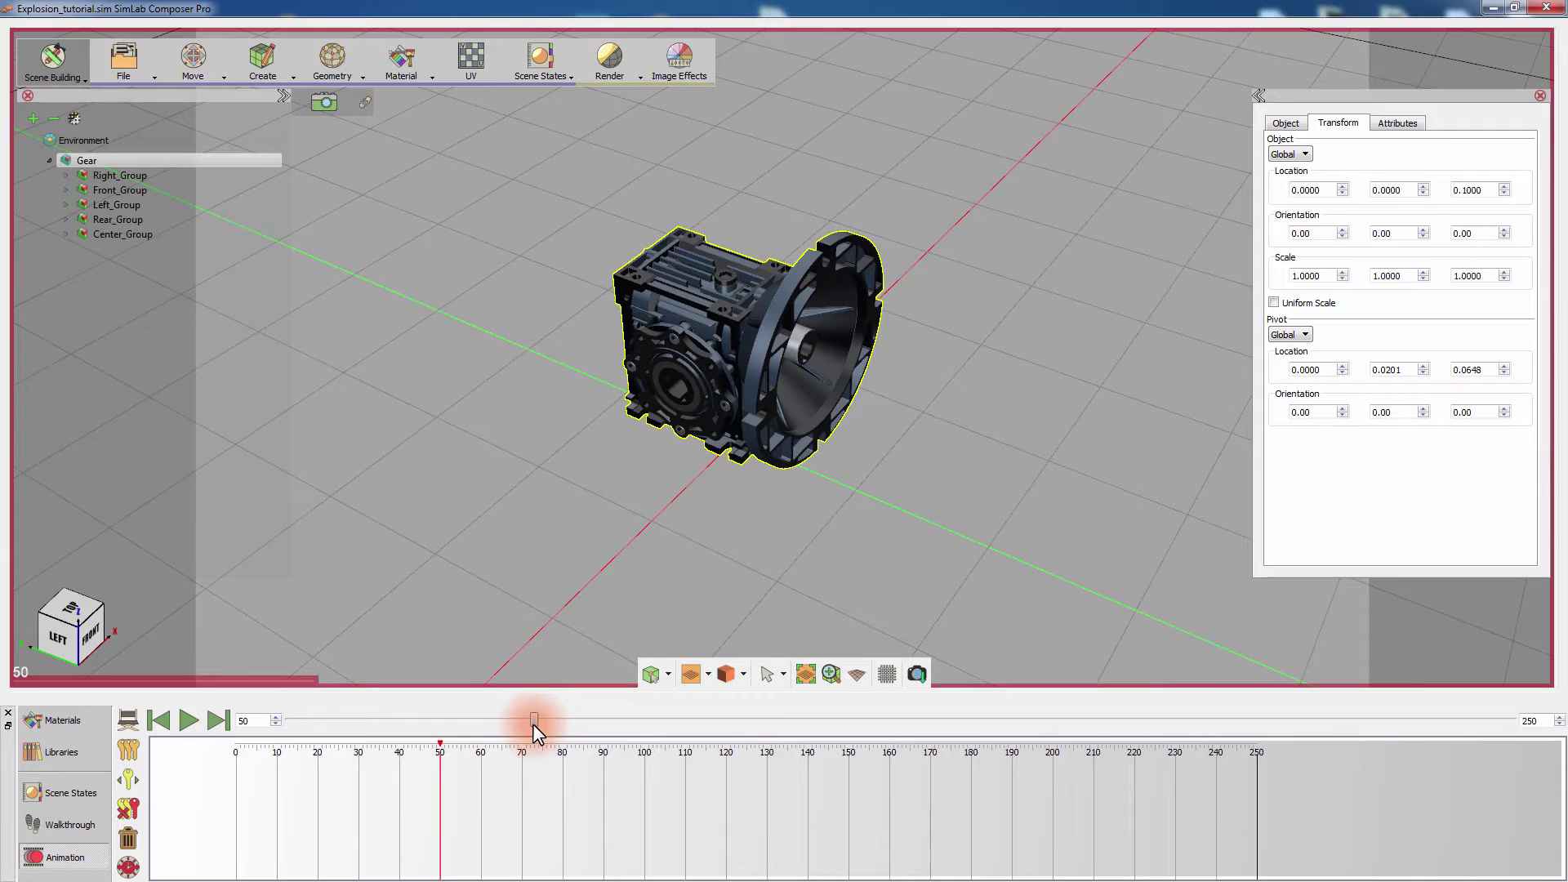
Explode the whole gear at frame 50, spreading its five groups apart, and confirm the keyframes.
click(332, 69)
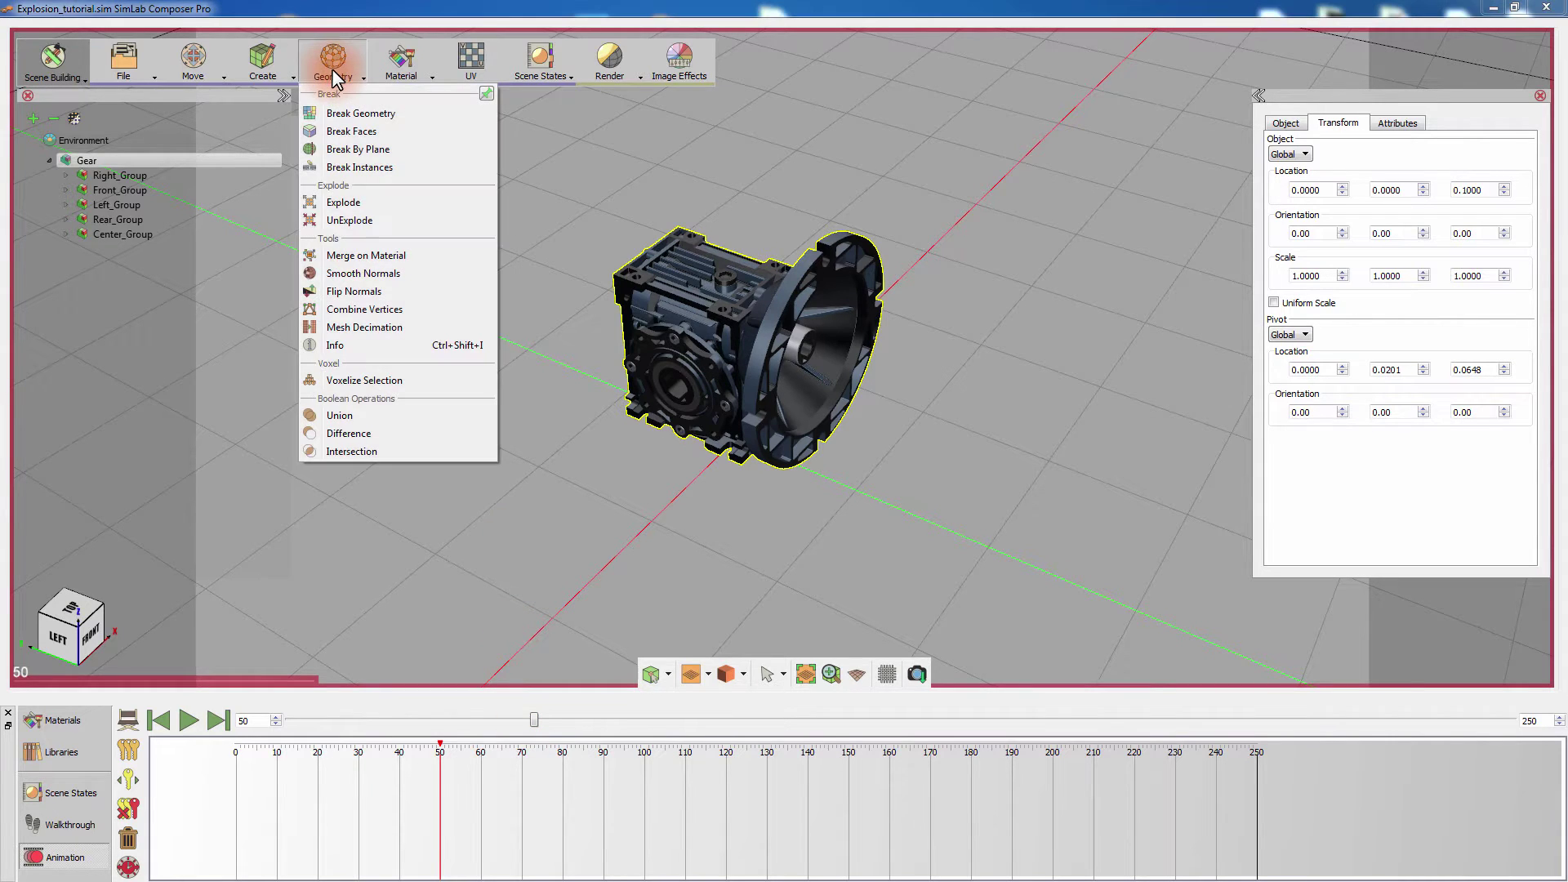
click(345, 204)
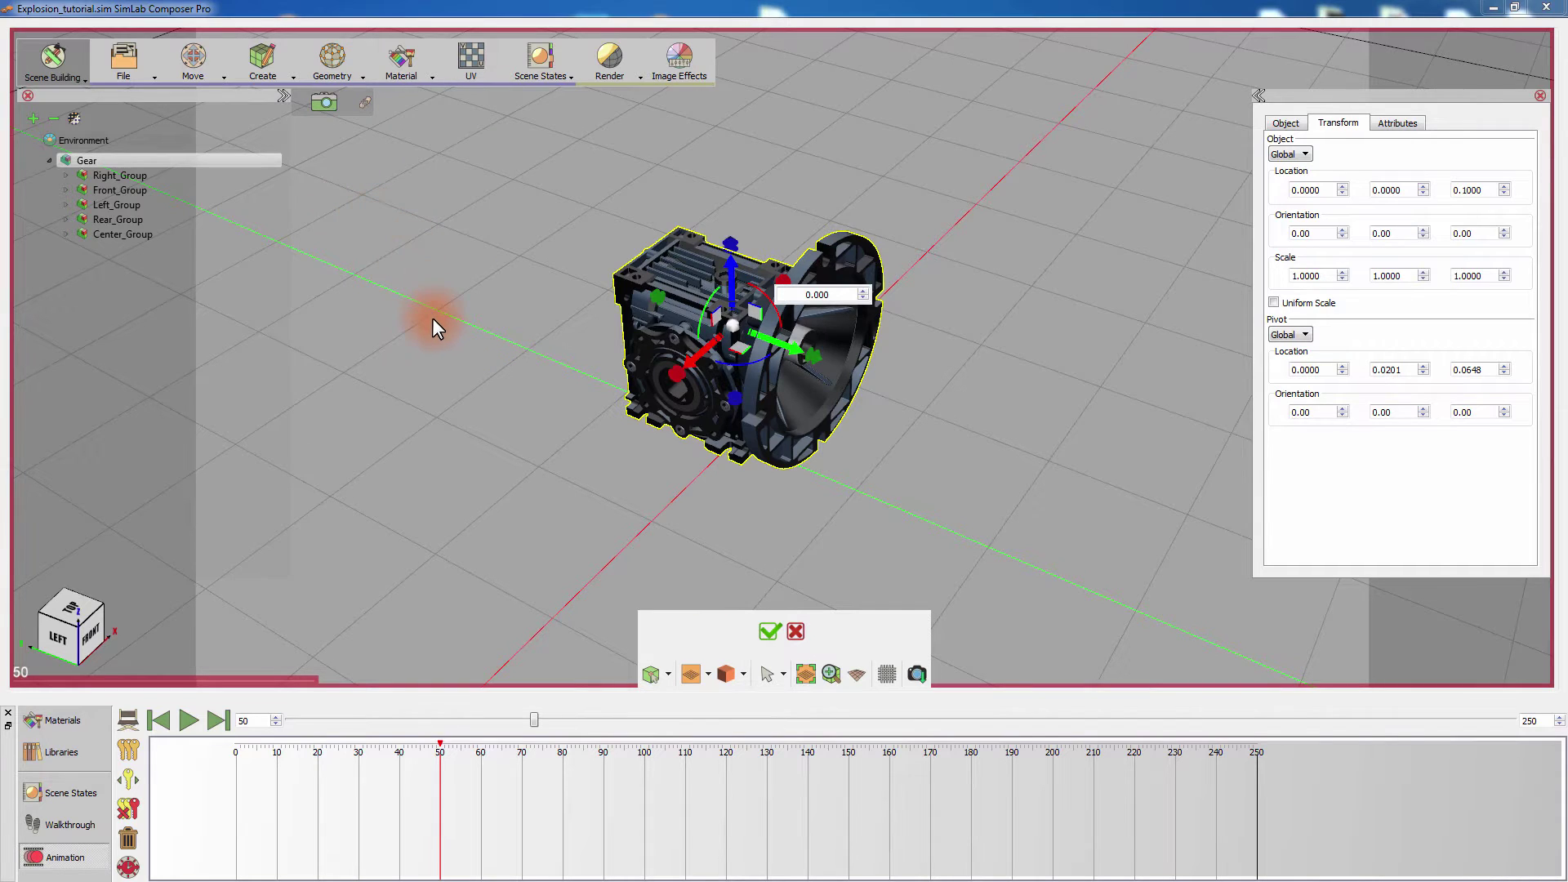
scroll(432, 319, down, 2)
drag(806, 354, 840, 399)
drag(676, 374, 513, 497)
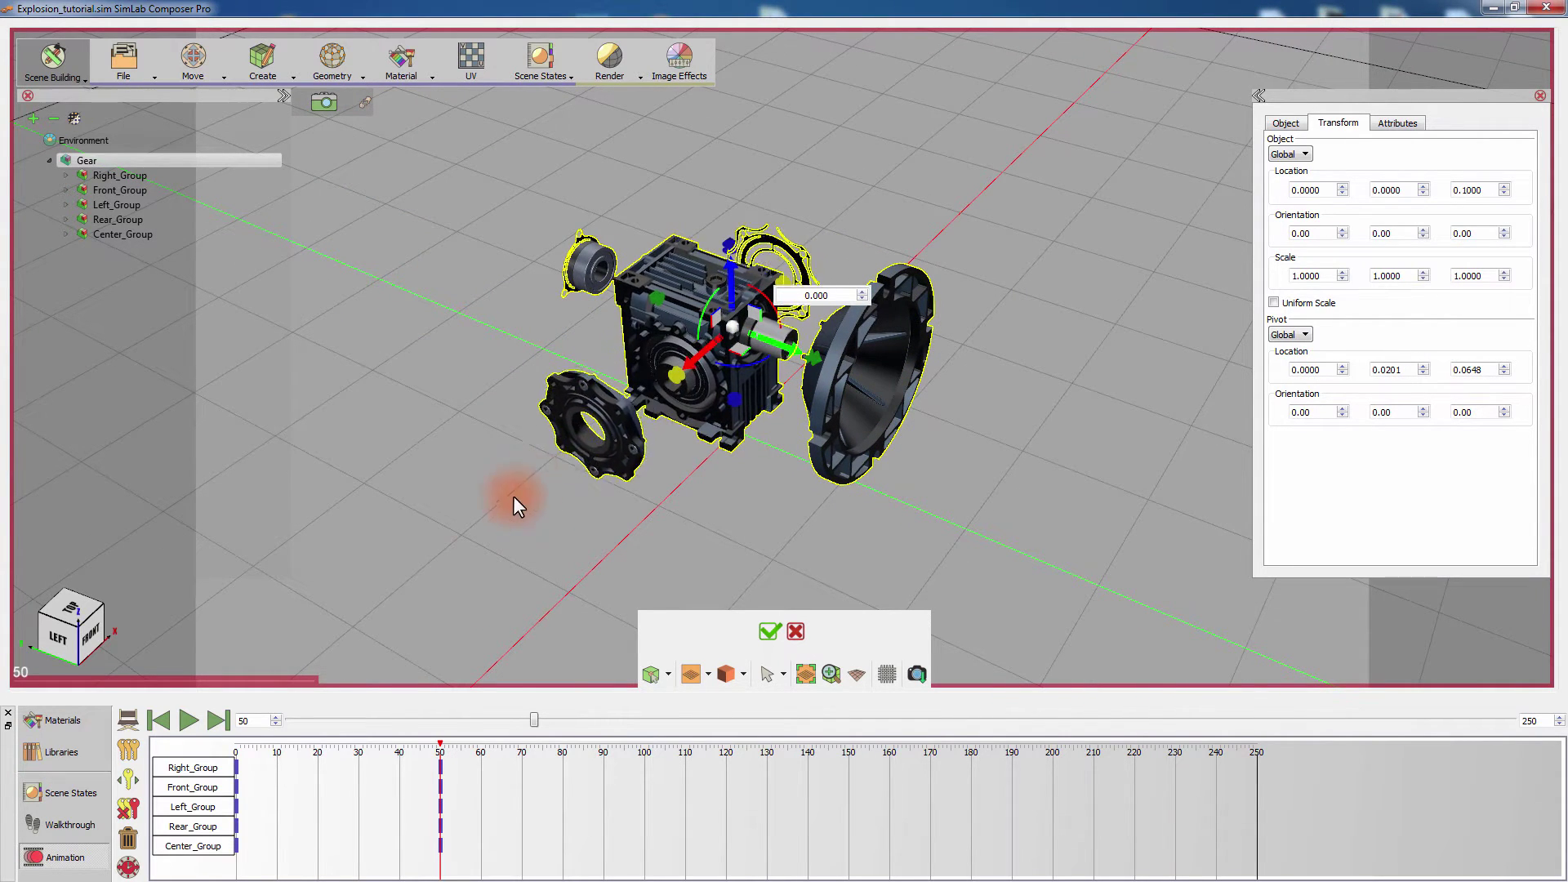
drag(817, 356, 777, 346)
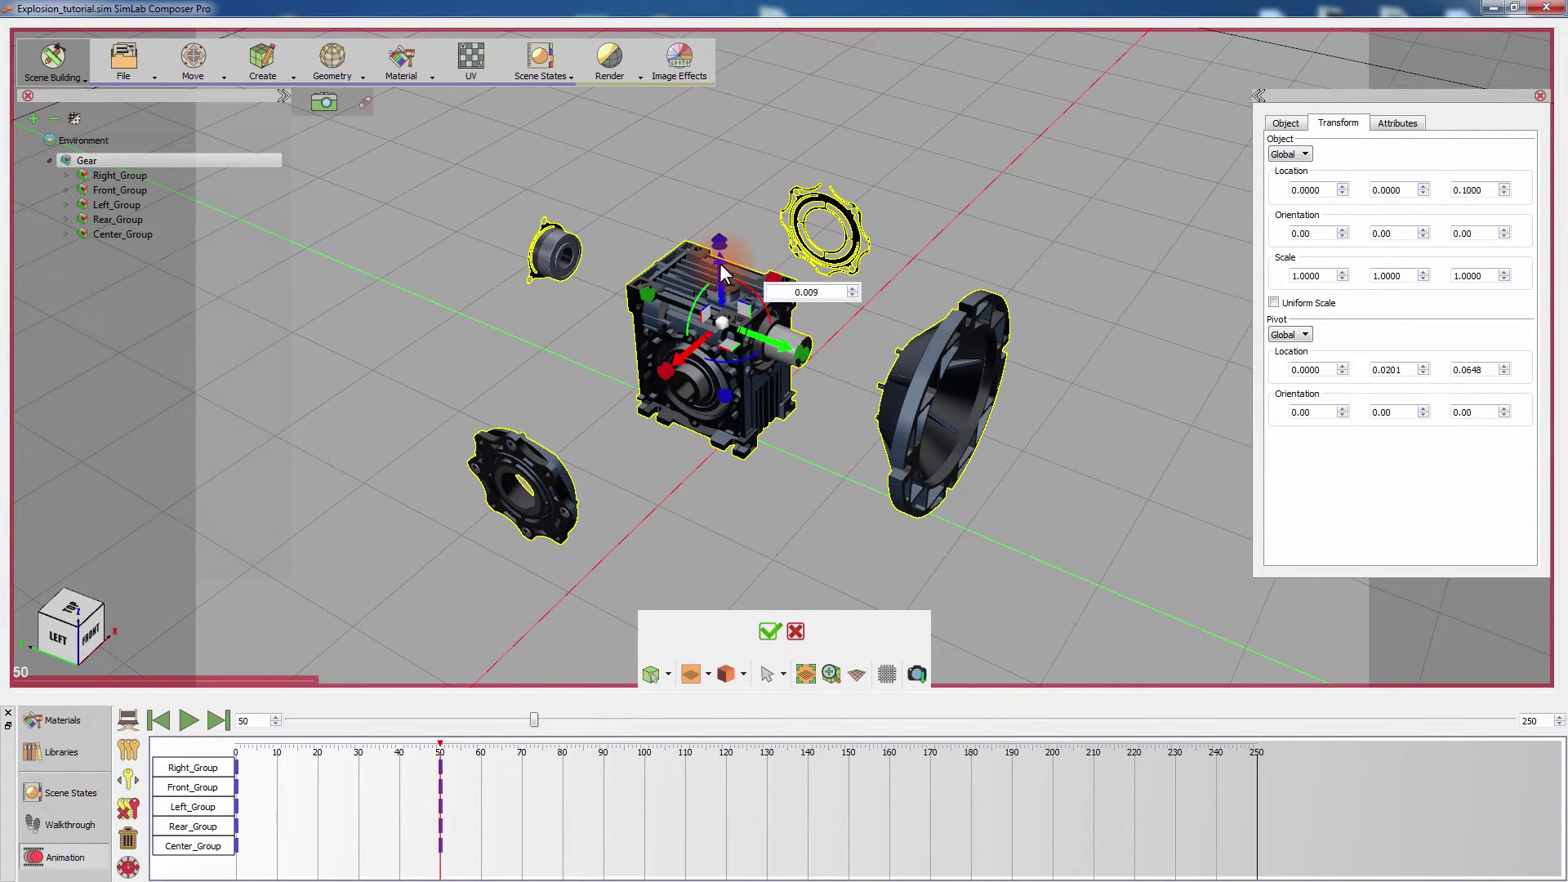
drag(716, 265, 773, 593)
click(769, 632)
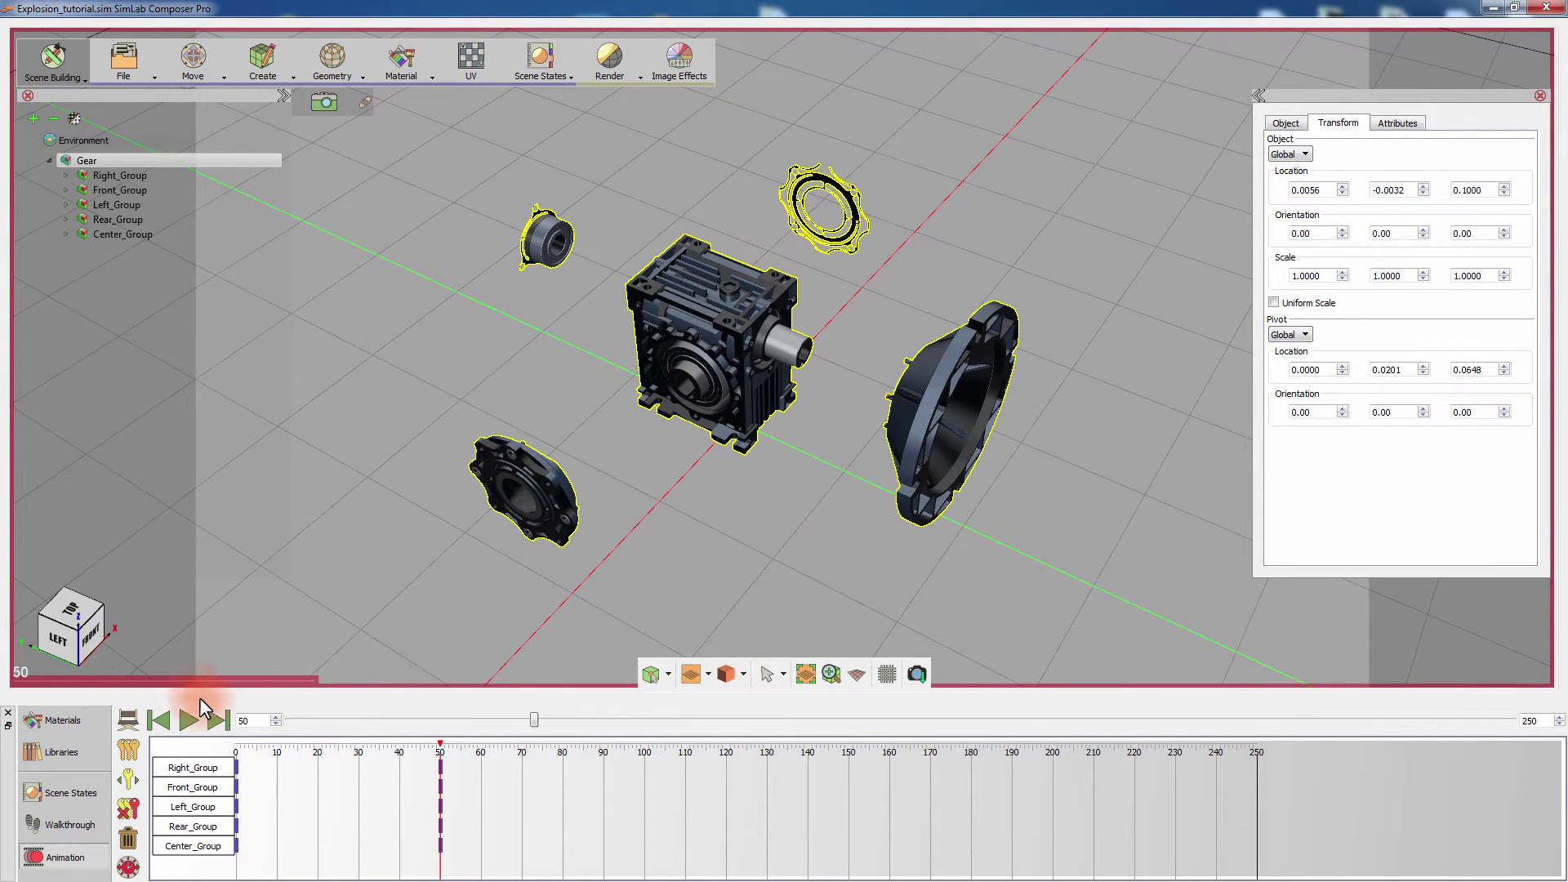
Rewind to frame 0 and play back the main-group explosion.
click(163, 719)
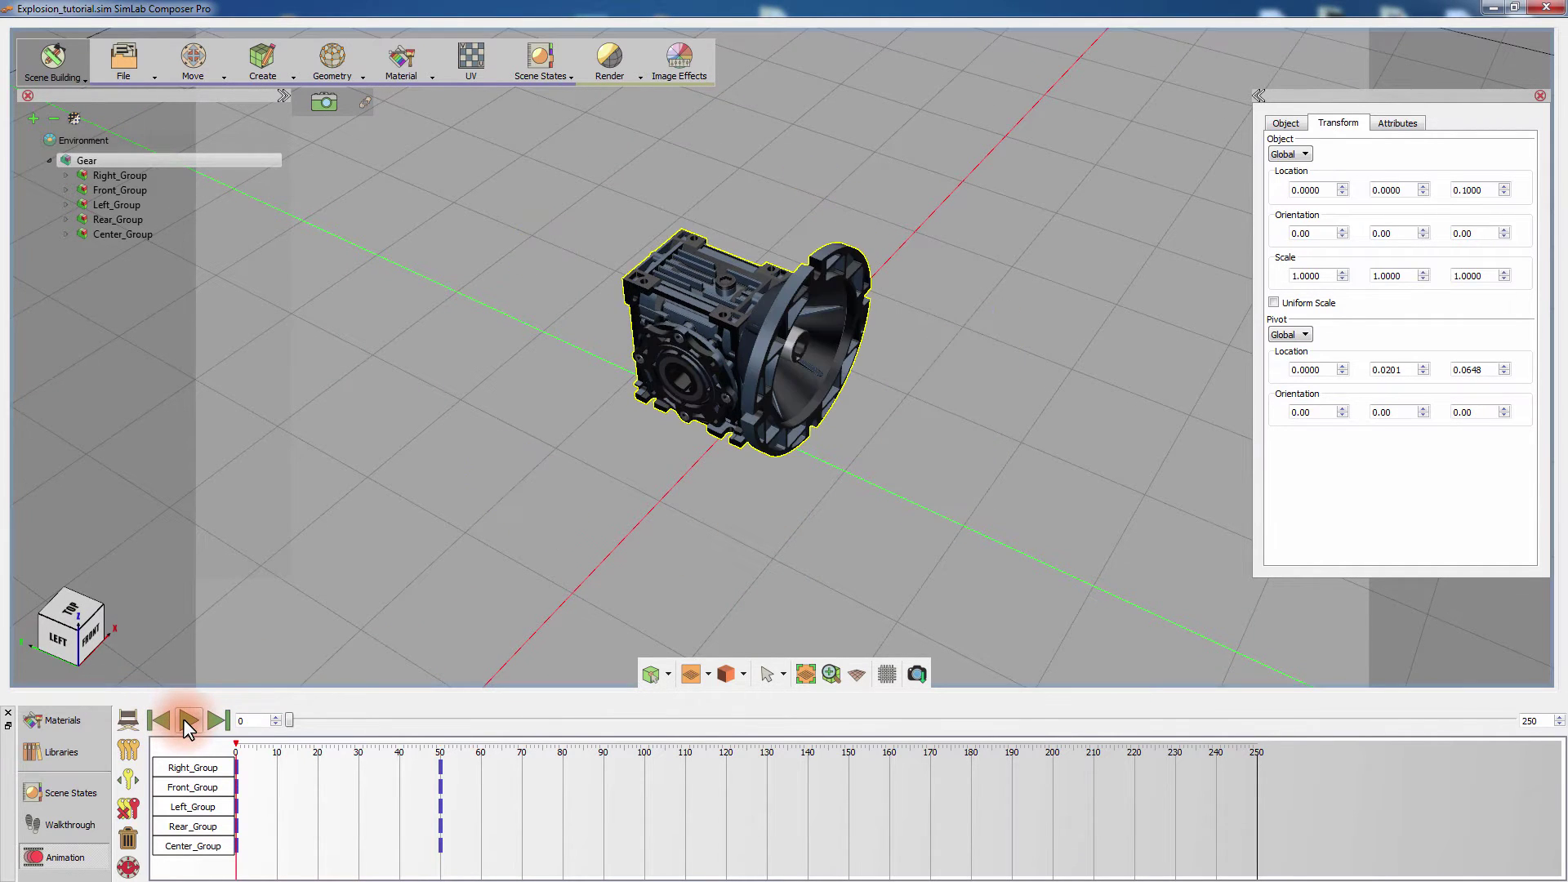
click(183, 718)
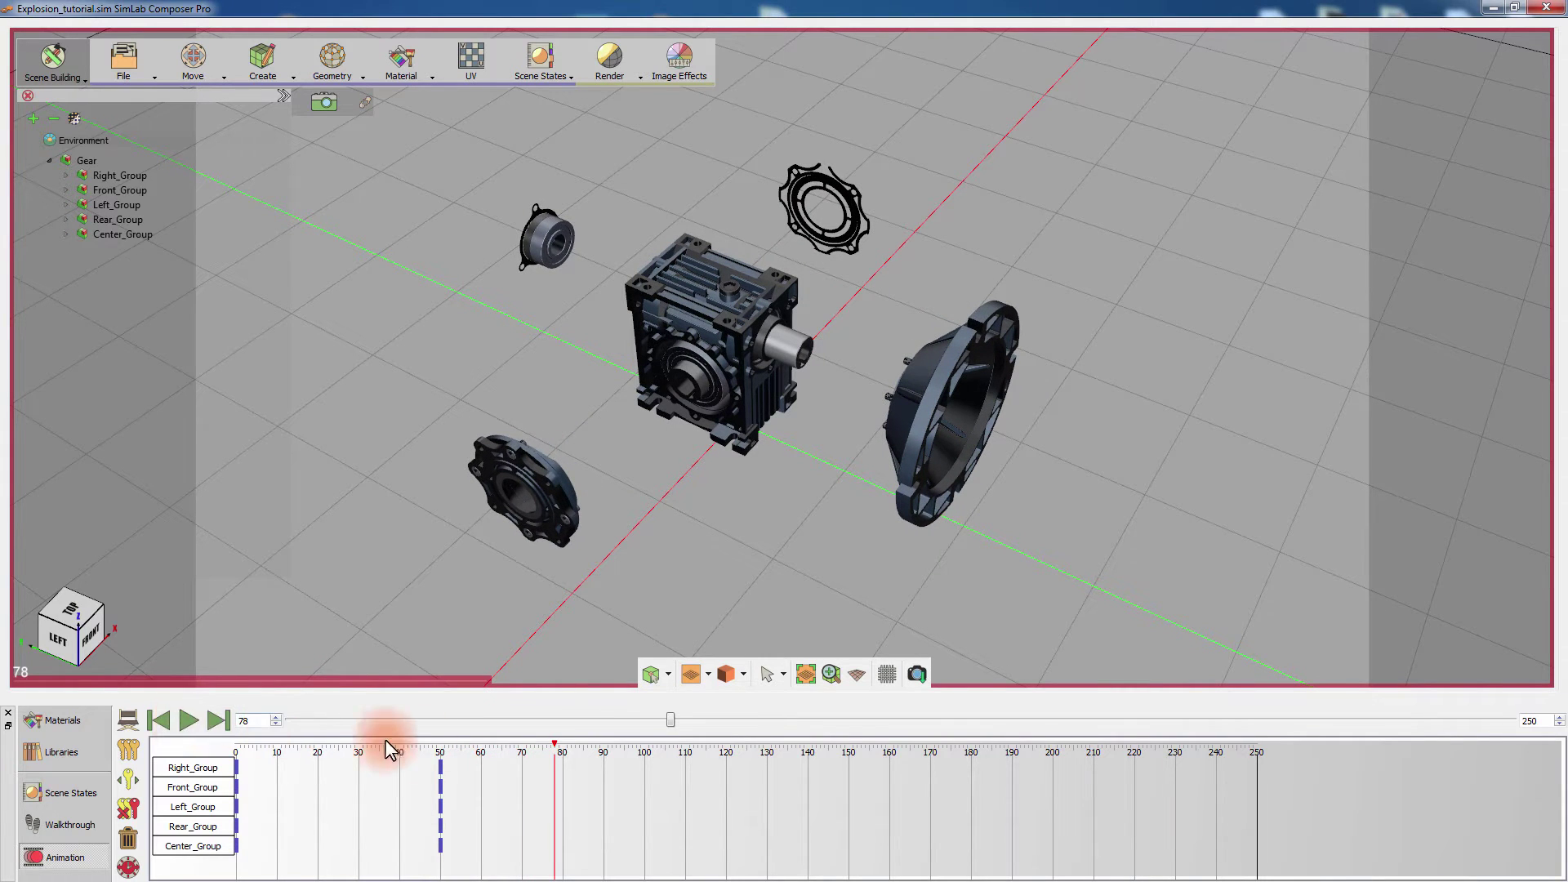
Move the timeline to frame 60 and select Right_Group.
drag(672, 721, 580, 748)
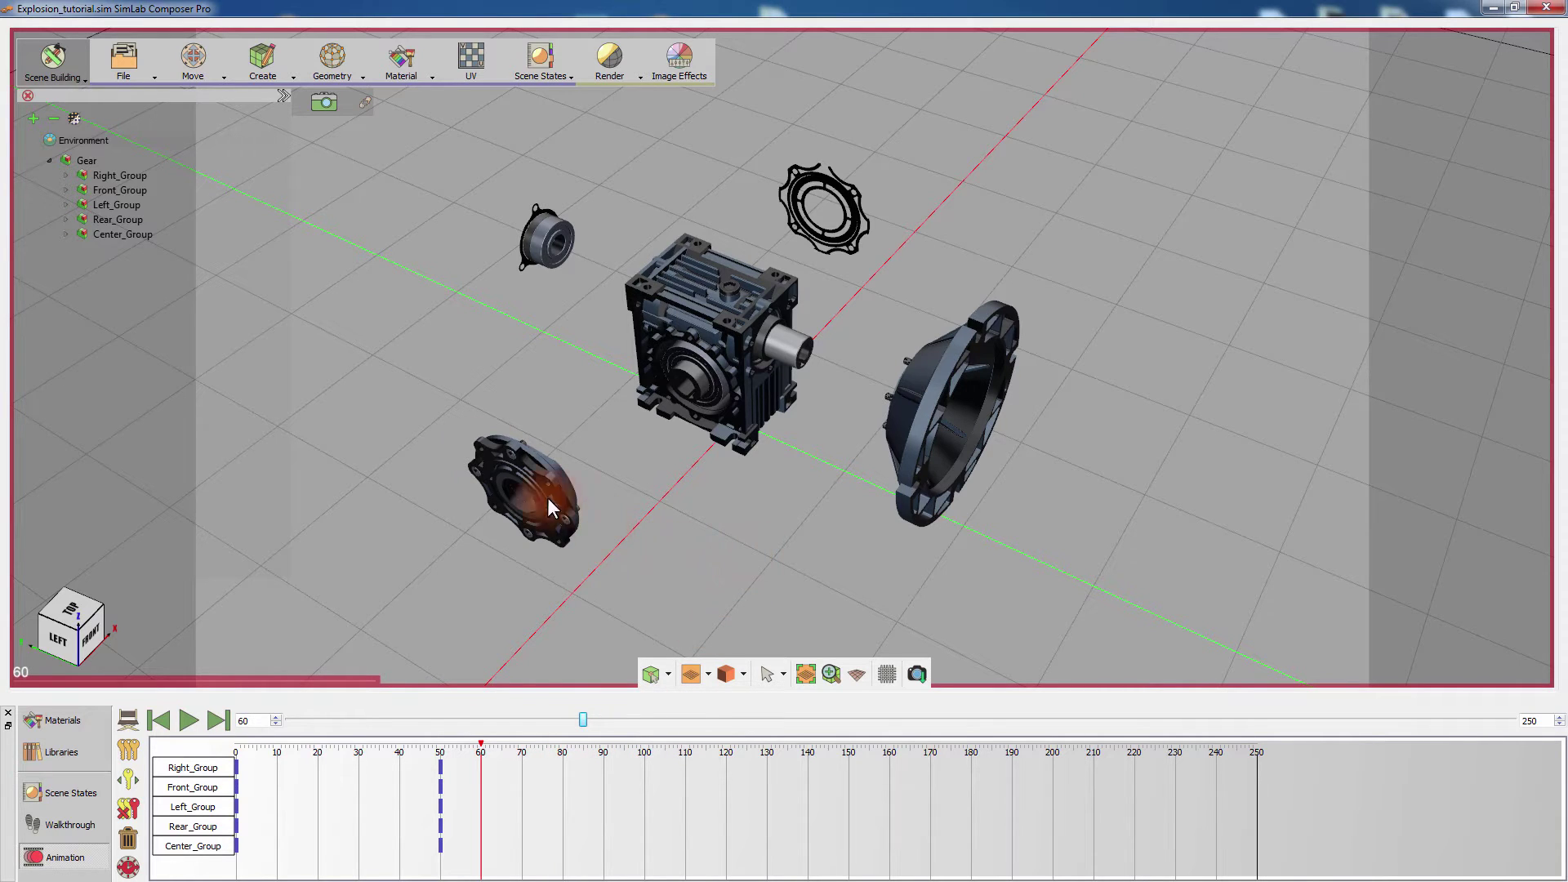
double_click(134, 170)
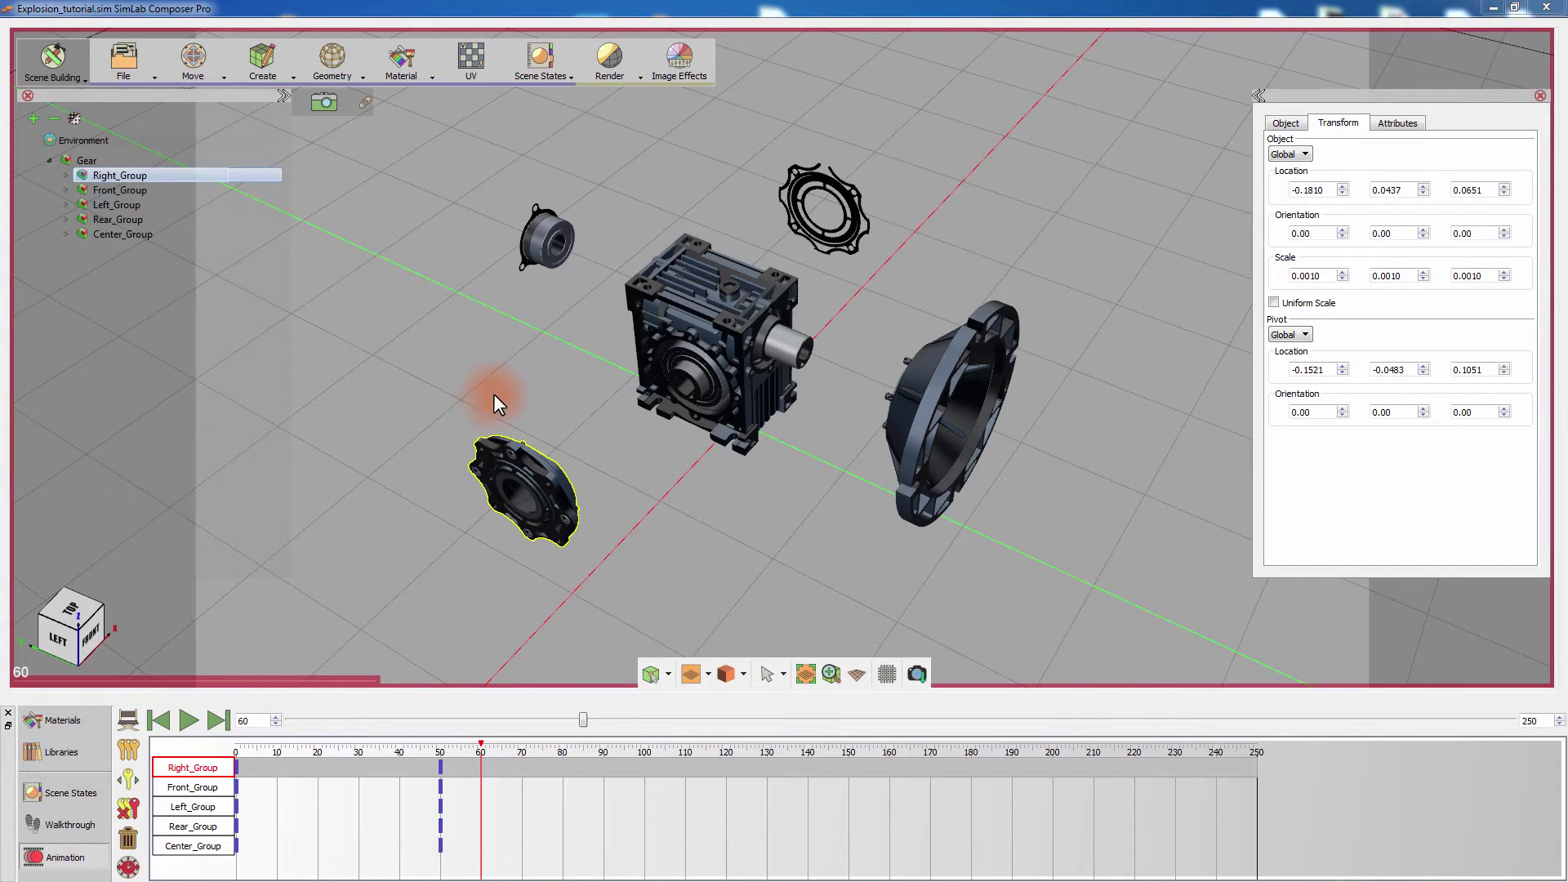
middle_drag(494, 394, 578, 364)
Explode Right_Group's flange, seal and bolts apart and commit the keyframe.
click(331, 66)
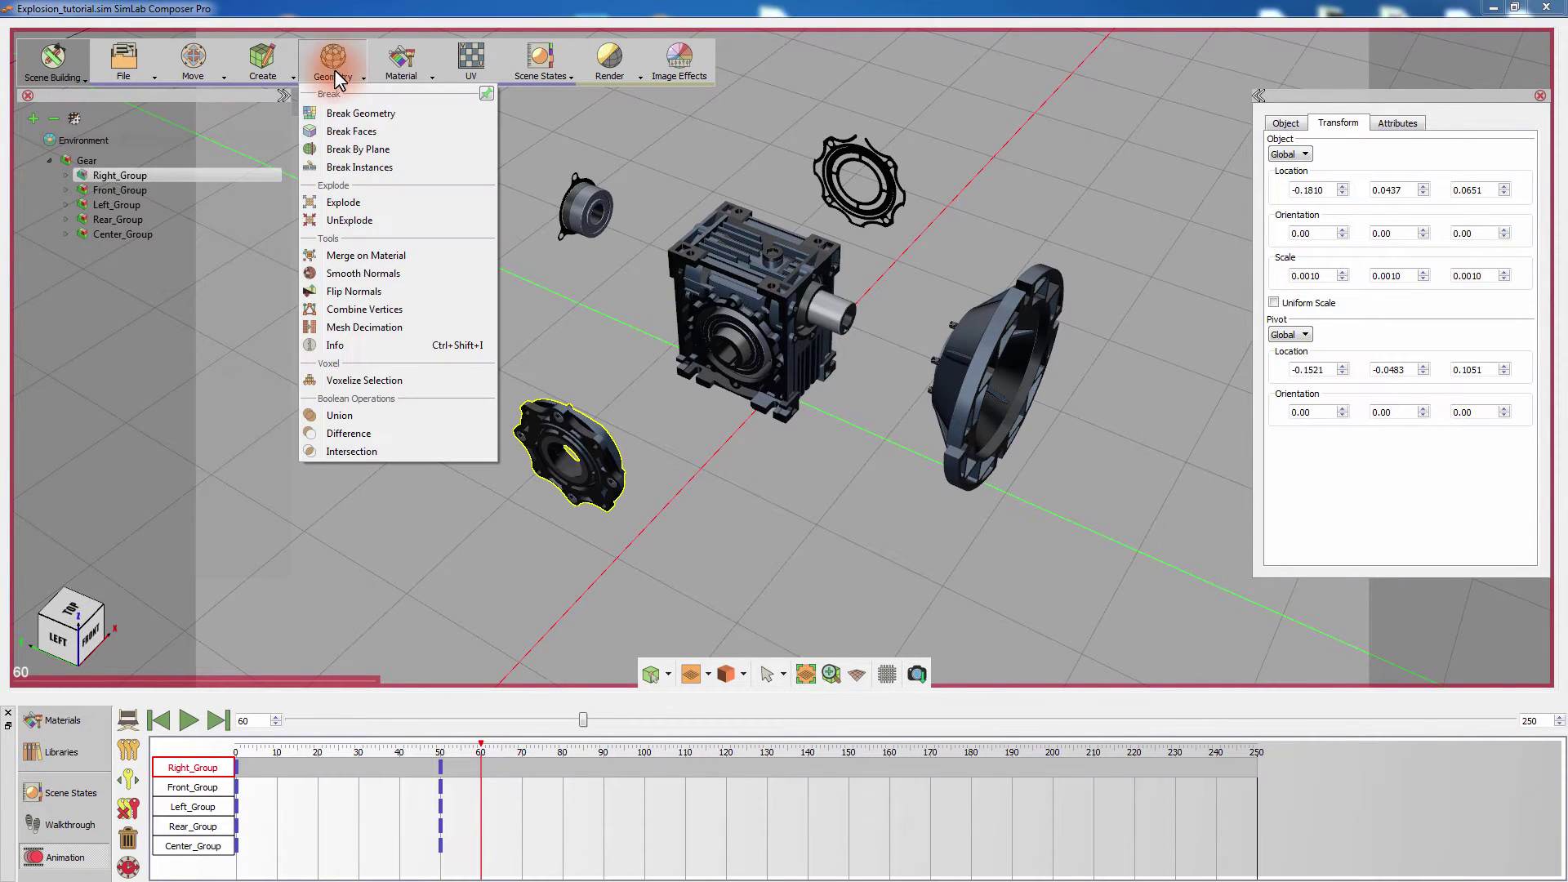
click(344, 202)
drag(512, 516, 490, 527)
drag(779, 531, 338, 488)
click(543, 329)
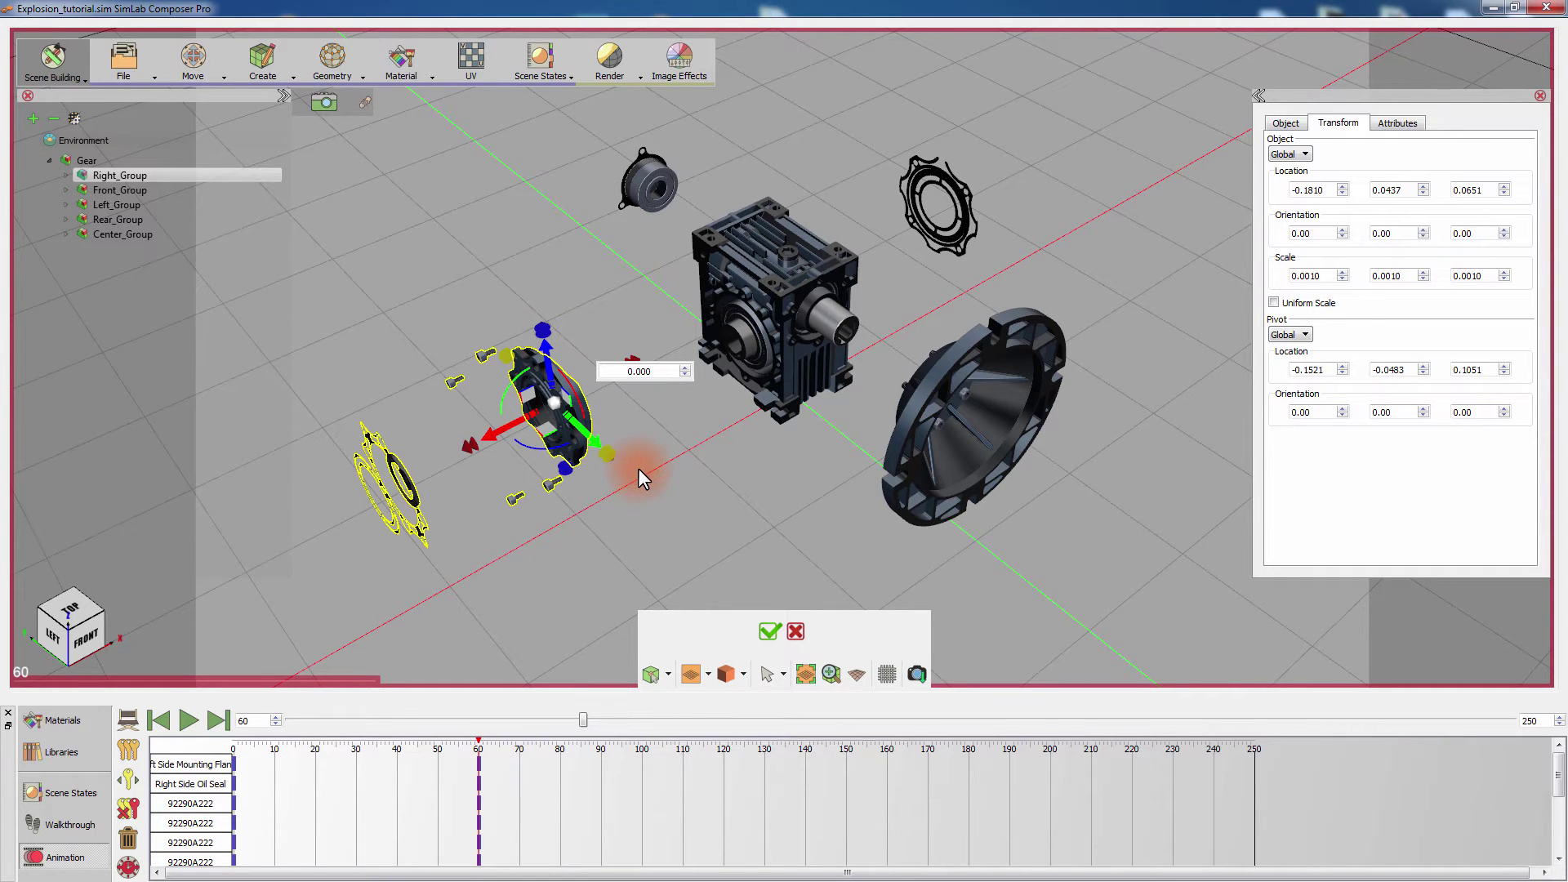
drag(618, 468, 764, 445)
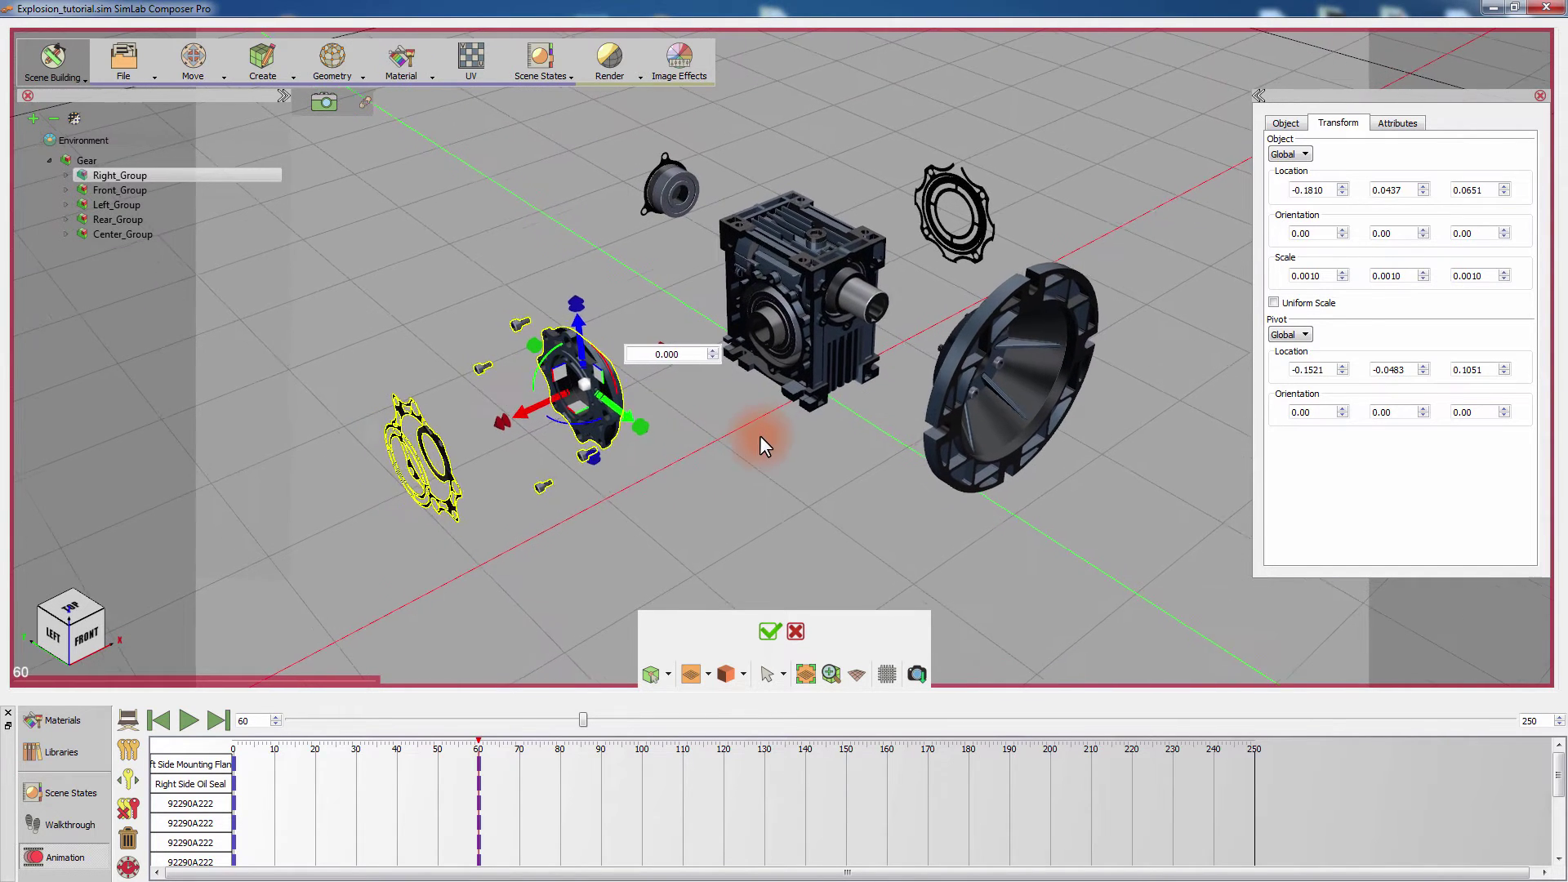
click(770, 630)
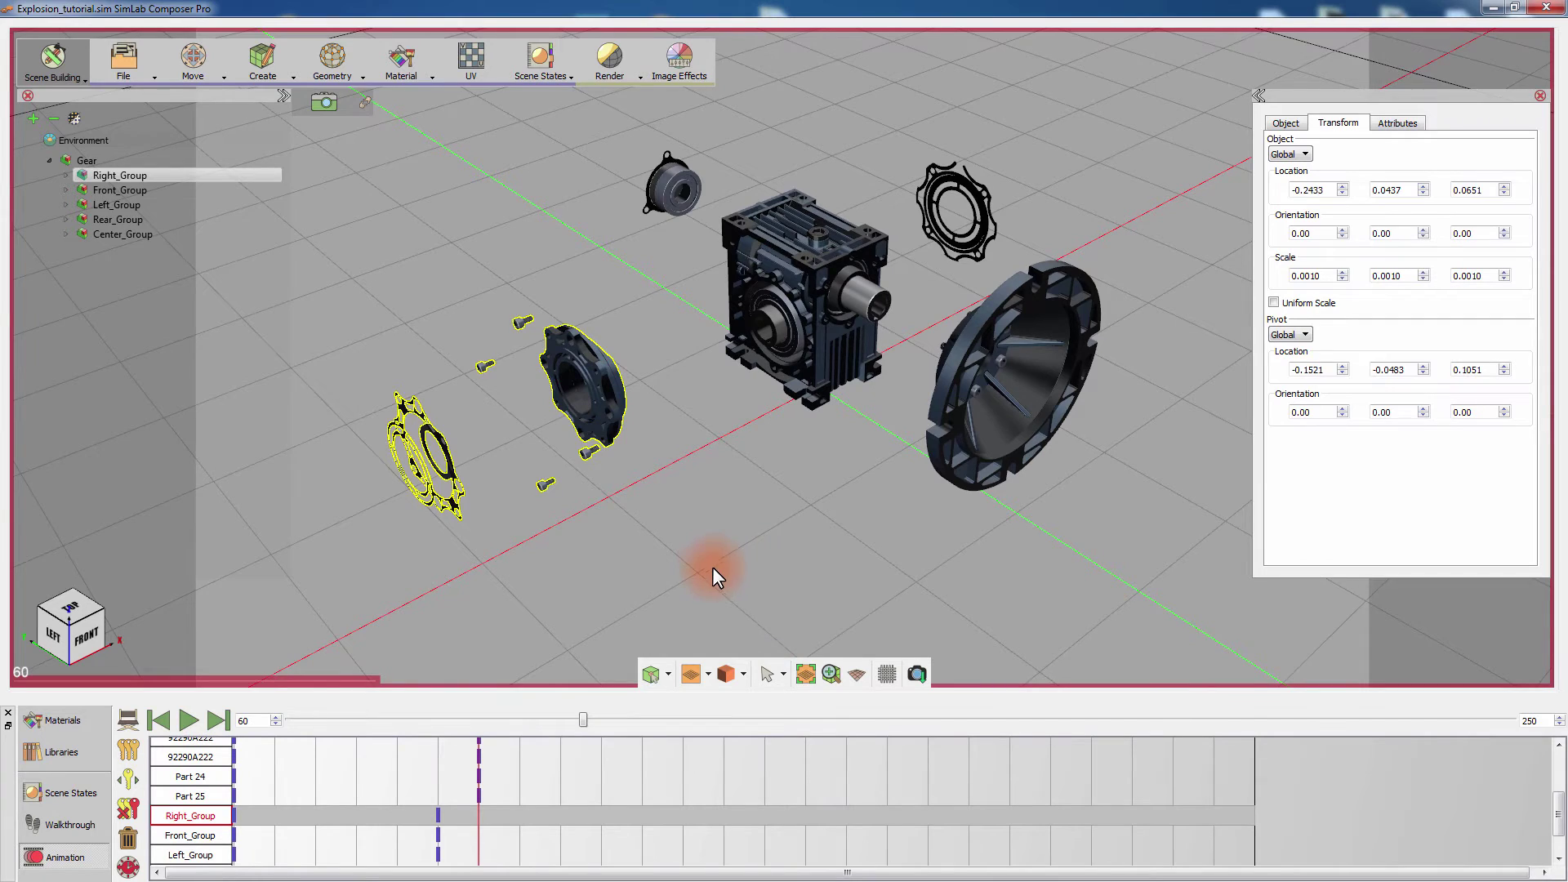
drag(712, 567, 738, 600)
Replay the animation from frame 0, stop it, and scrub the timeline back.
click(164, 722)
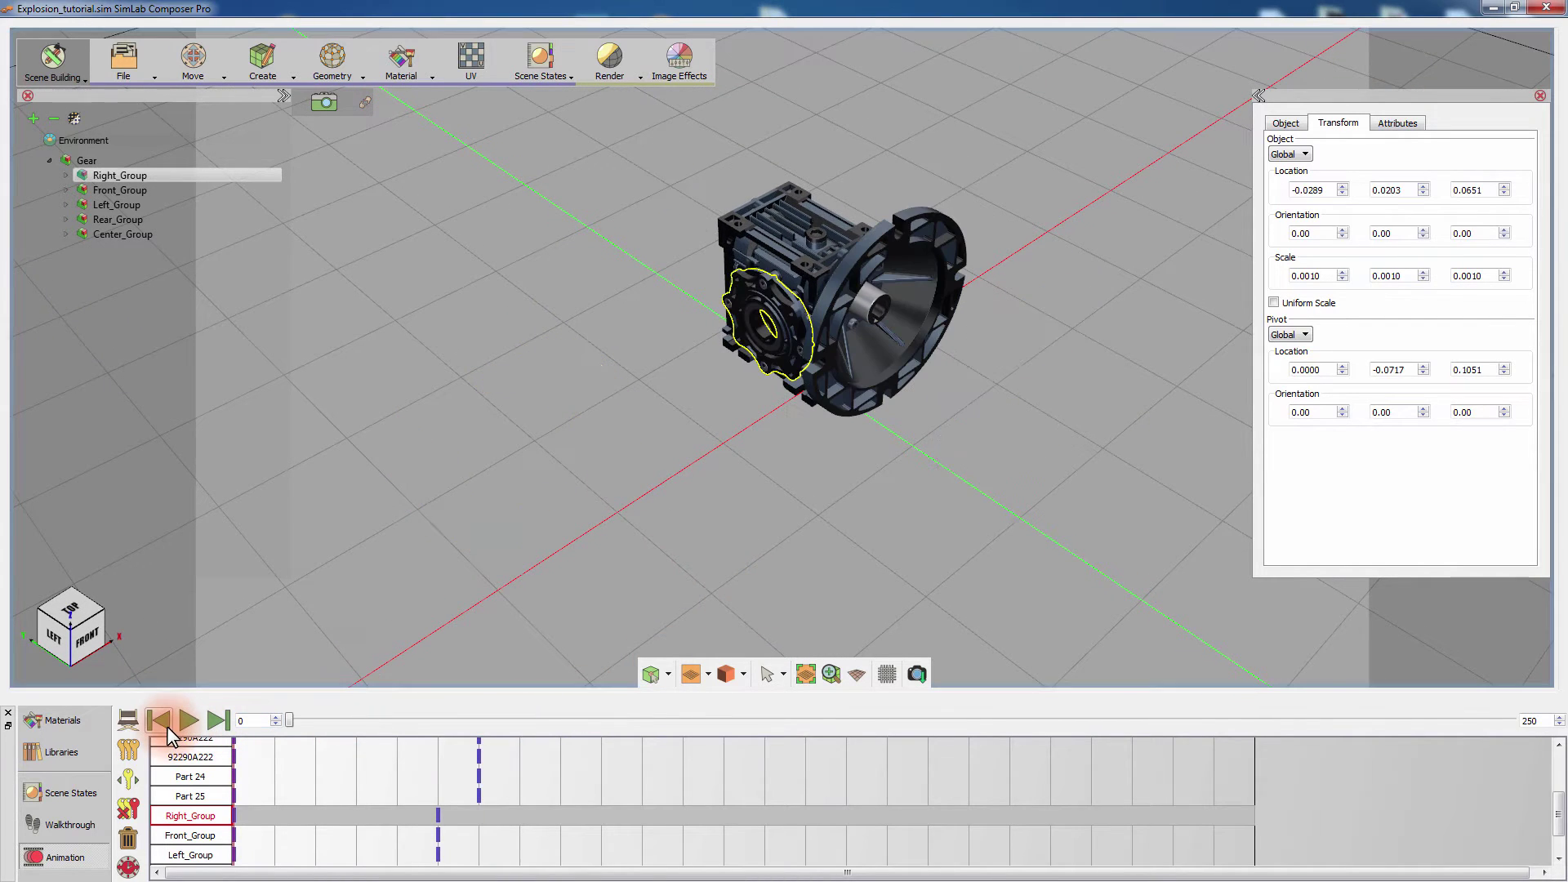
click(188, 722)
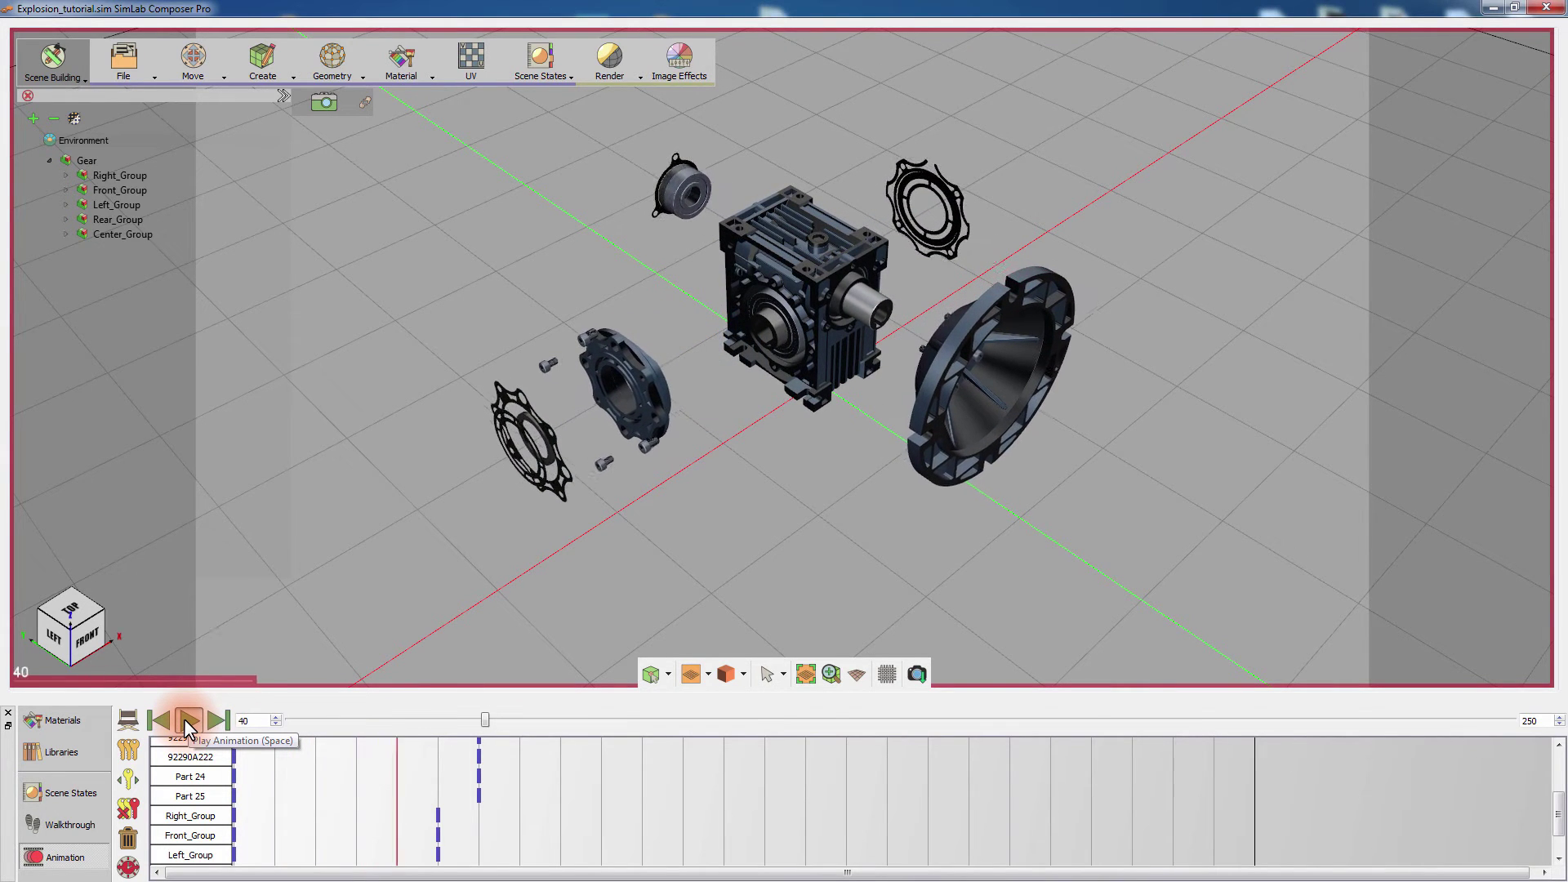
click(525, 720)
mouse_move(528, 721)
mouse_down()
mouse_move(294, 724)
mouse_move(577, 689)
mouse_move(536, 698)
mouse_up()
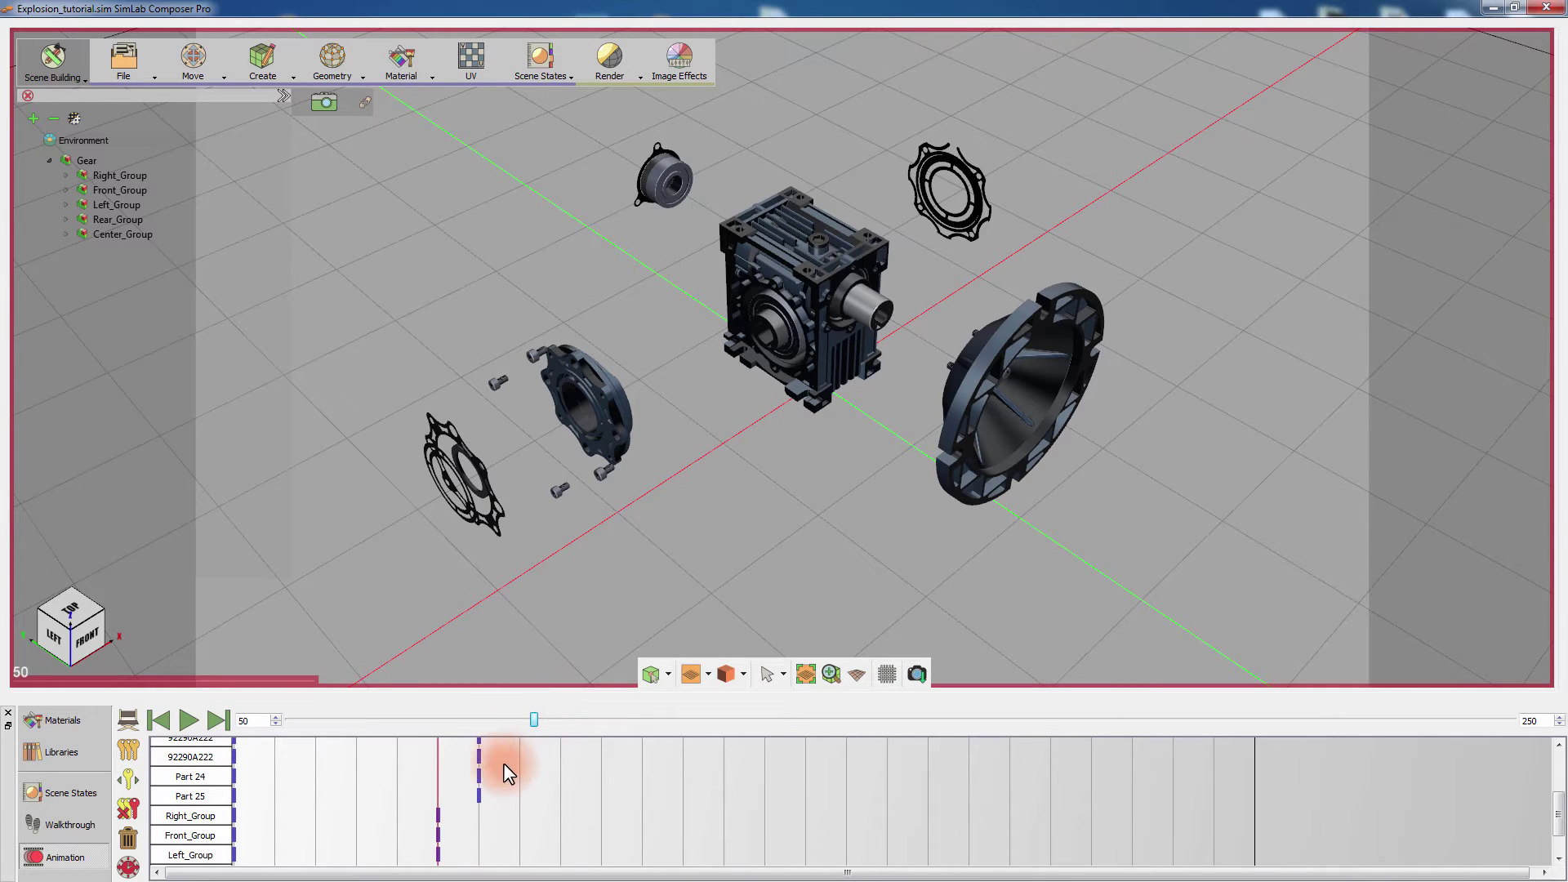
UnExplode Right_Group at frame 50 so its seal and bolts rejoin the flange, then rewind.
scroll(550, 767, up, 3)
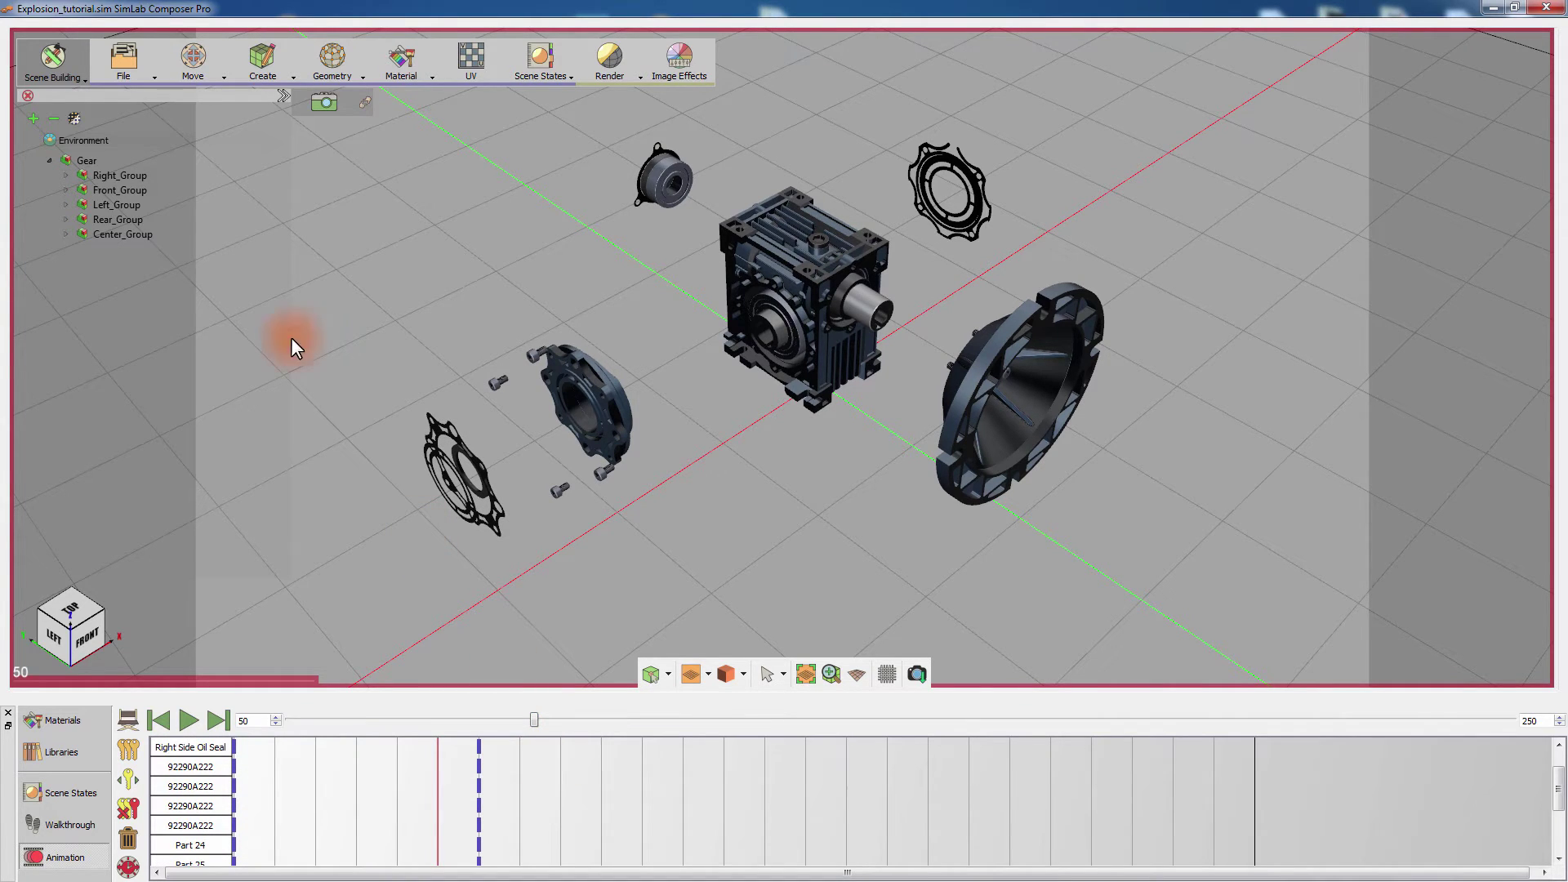
click(145, 173)
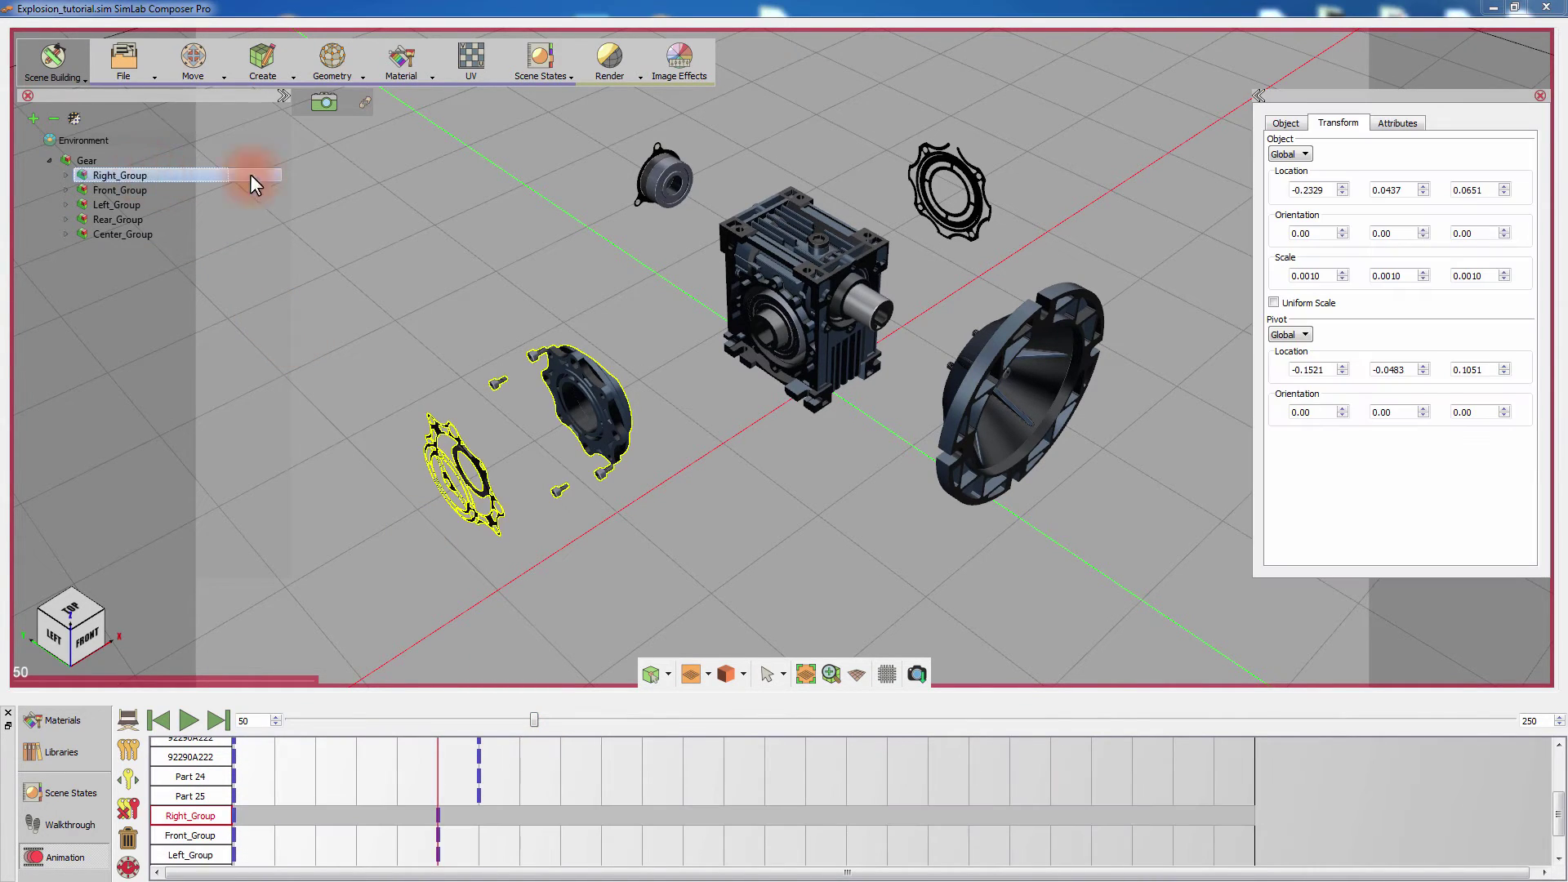
click(344, 69)
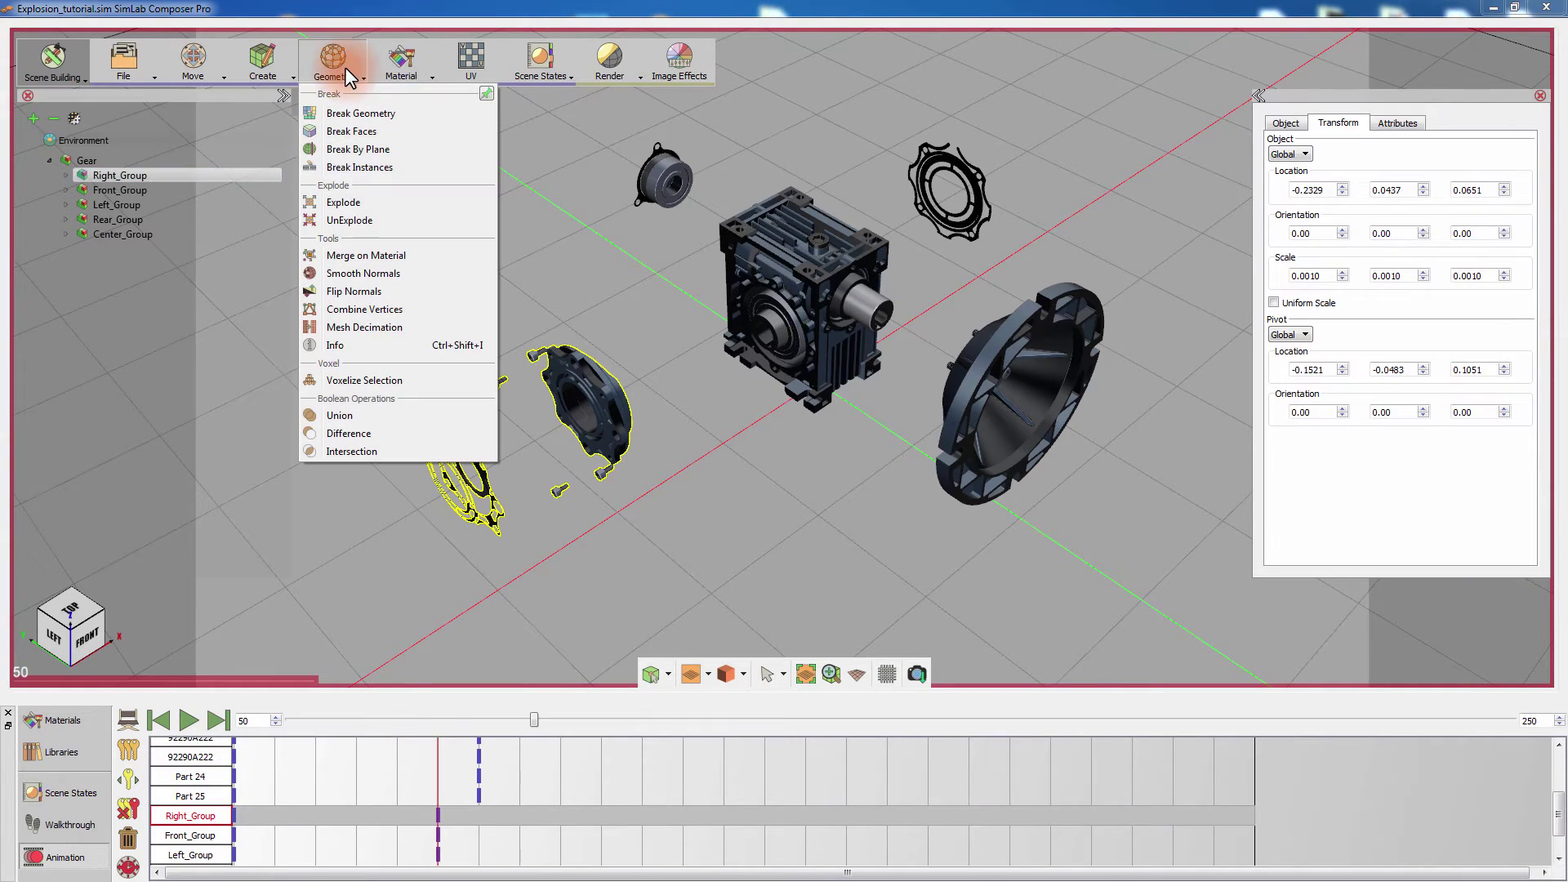
click(359, 220)
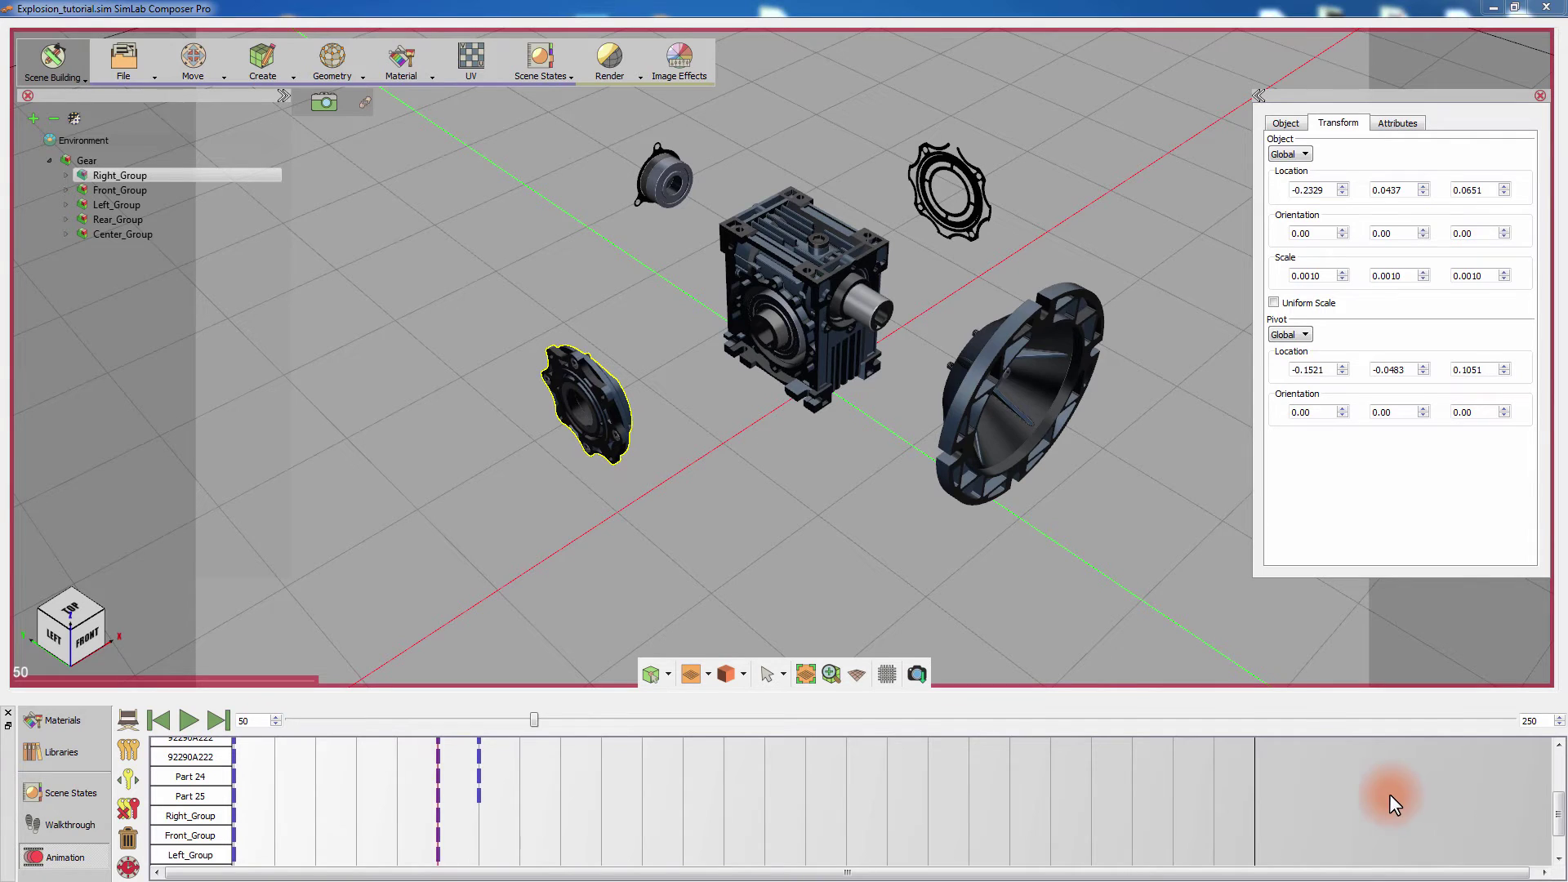
drag(534, 721, 189, 722)
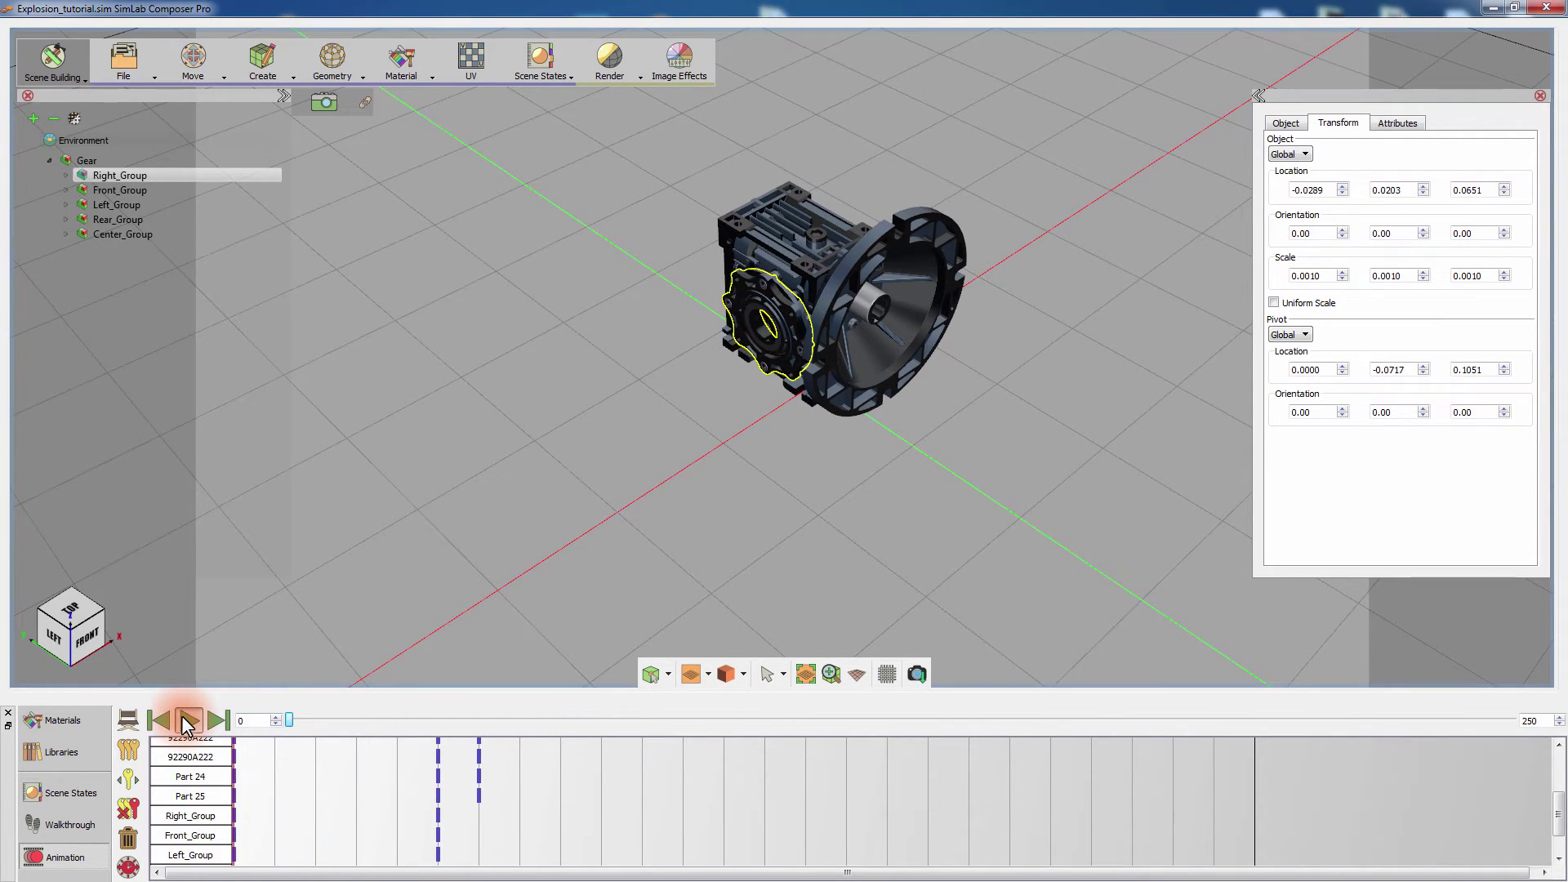
Play, stop and replay the animation to check Right_Group separates after the main groups.
click(187, 722)
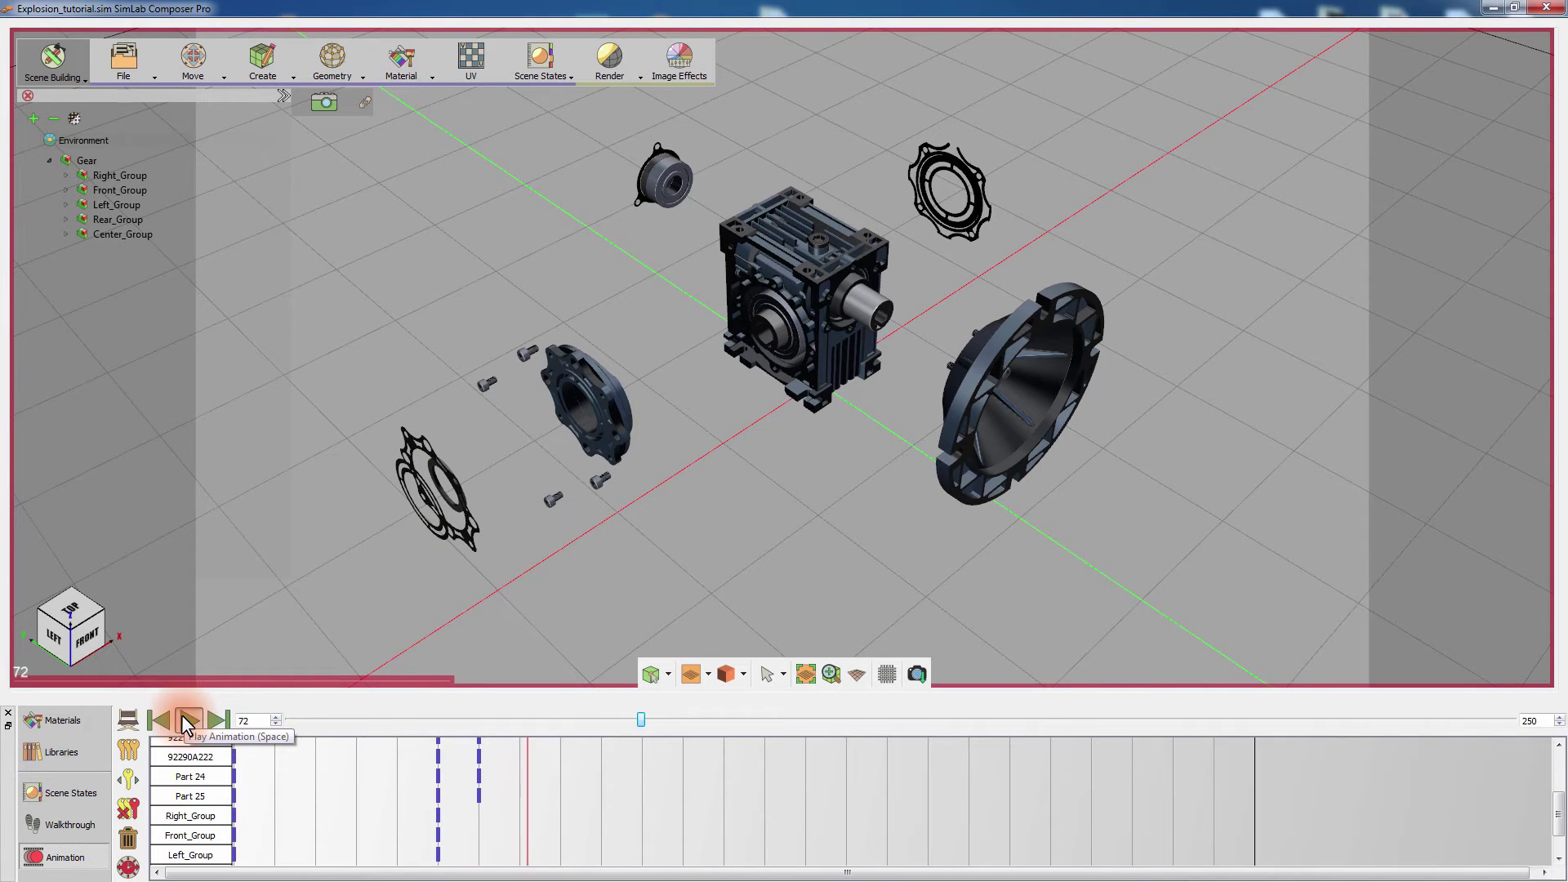
click(186, 721)
click(186, 721)
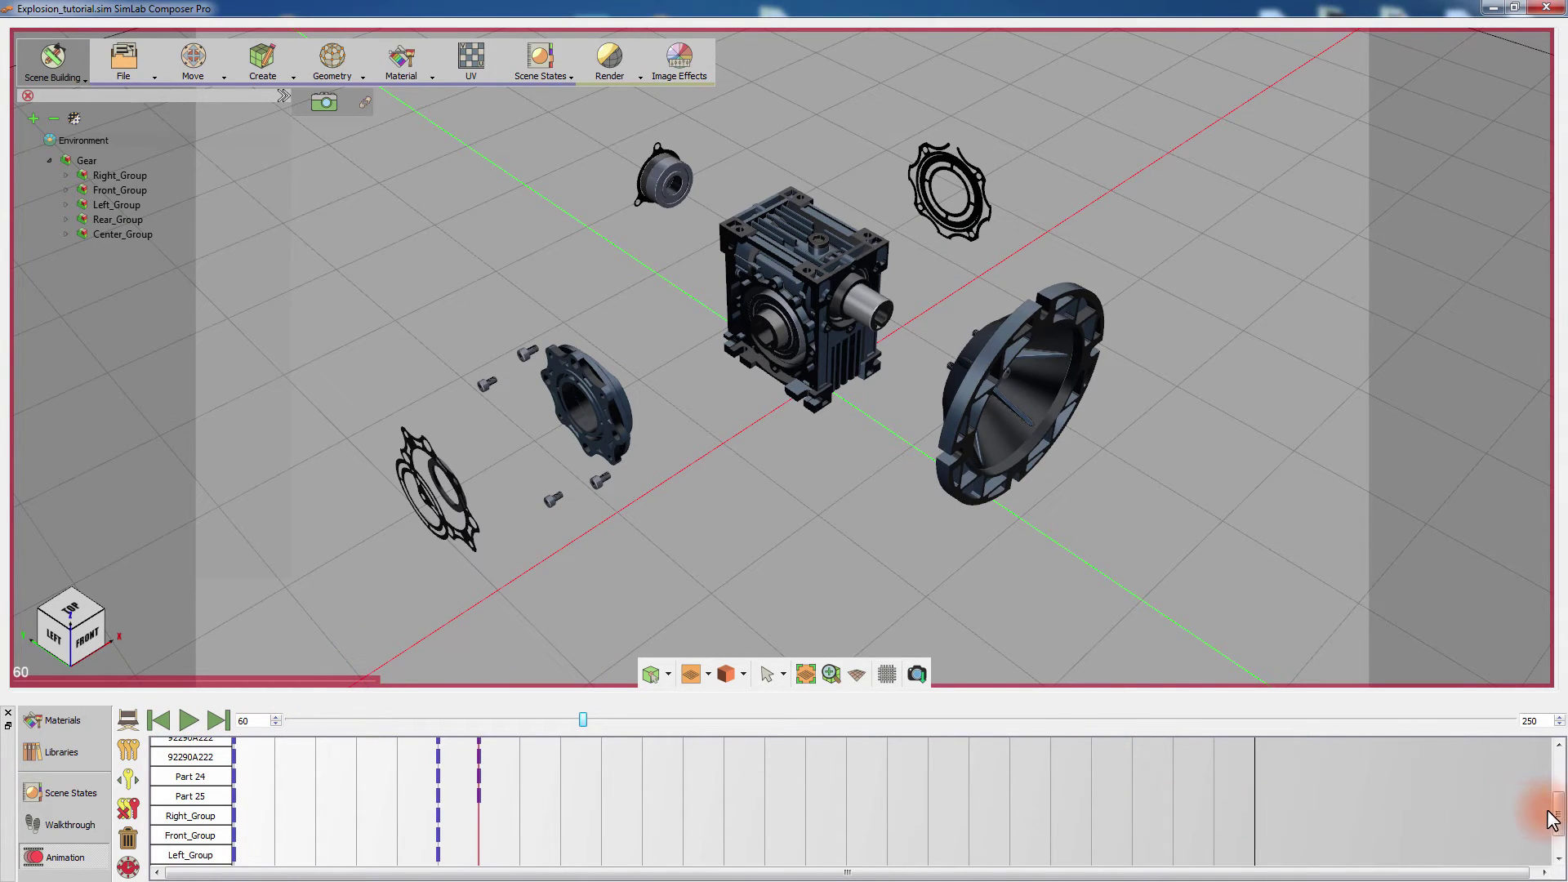
Explode Front_Group's cover, gasket, O-ring and bolts apart at frame 60 and confirm.
click(1559, 788)
drag(1559, 788, 1557, 760)
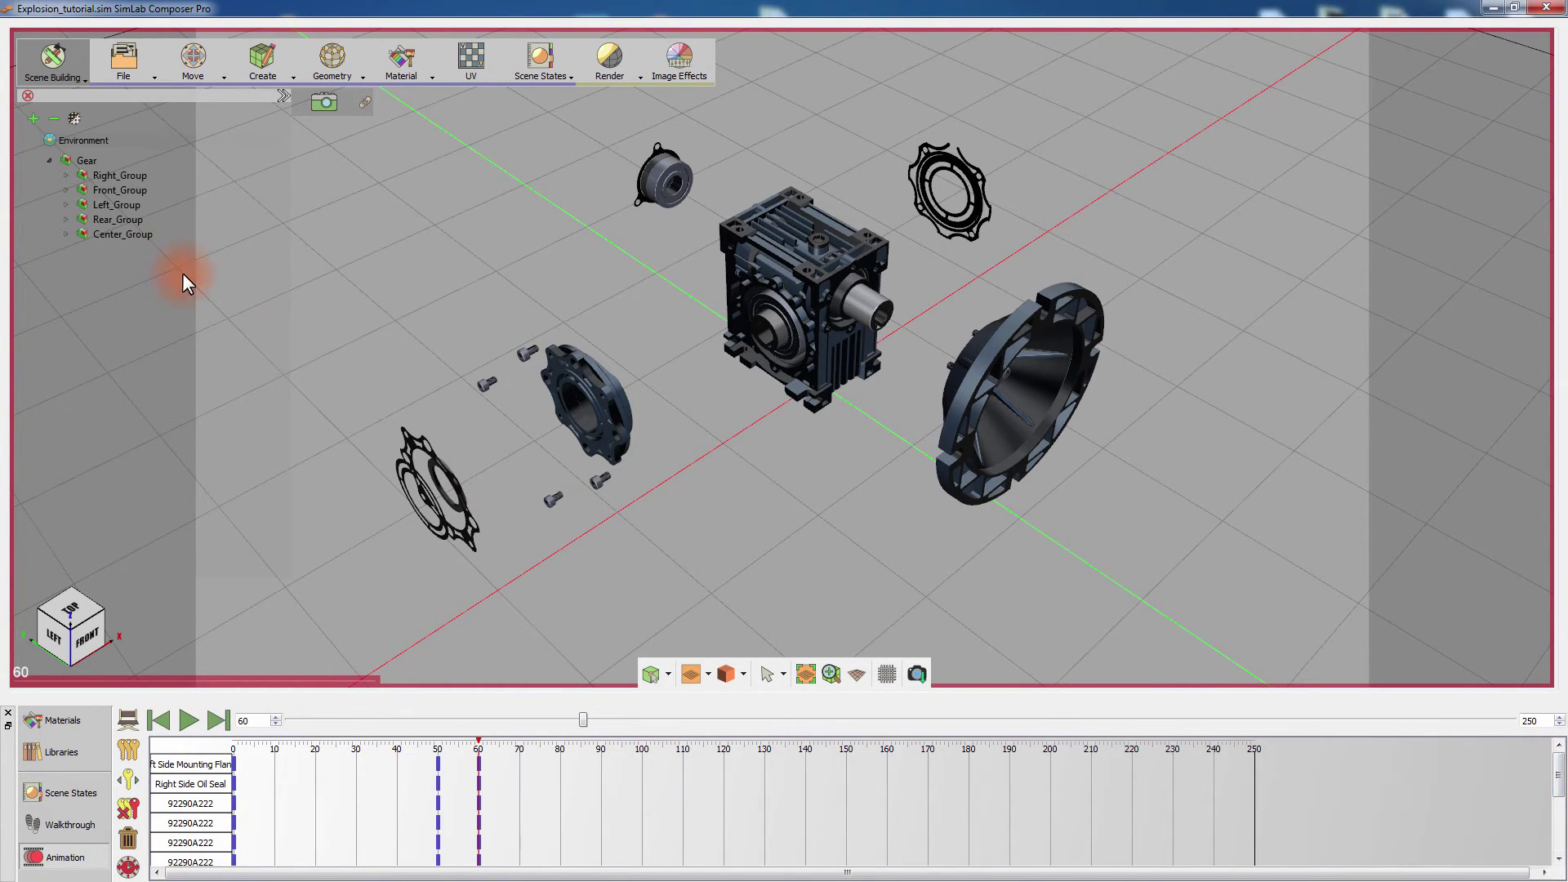
click(115, 192)
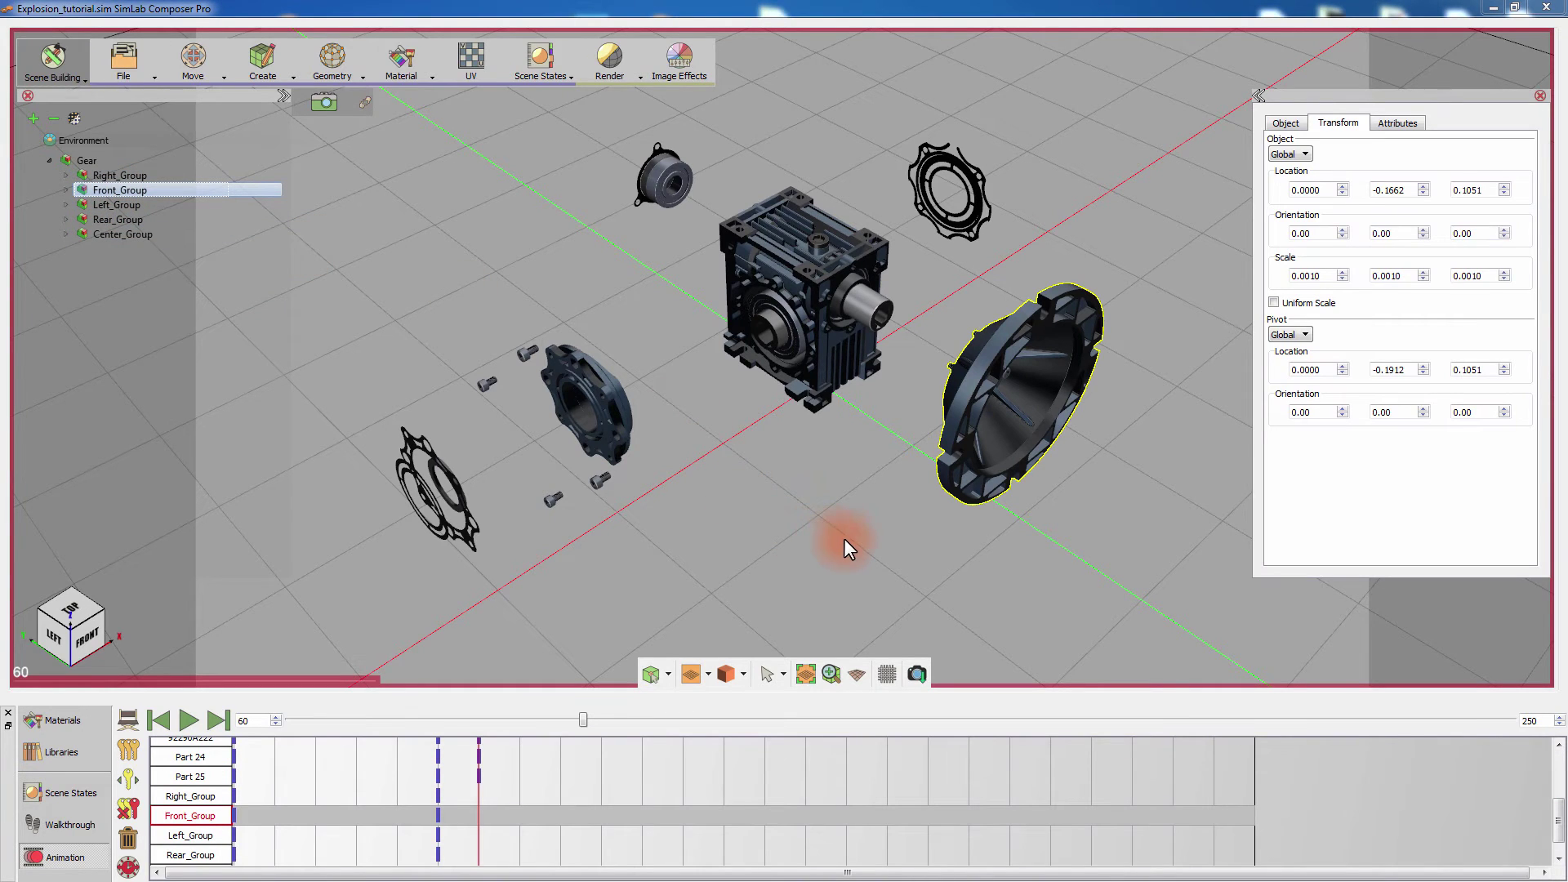
click(318, 65)
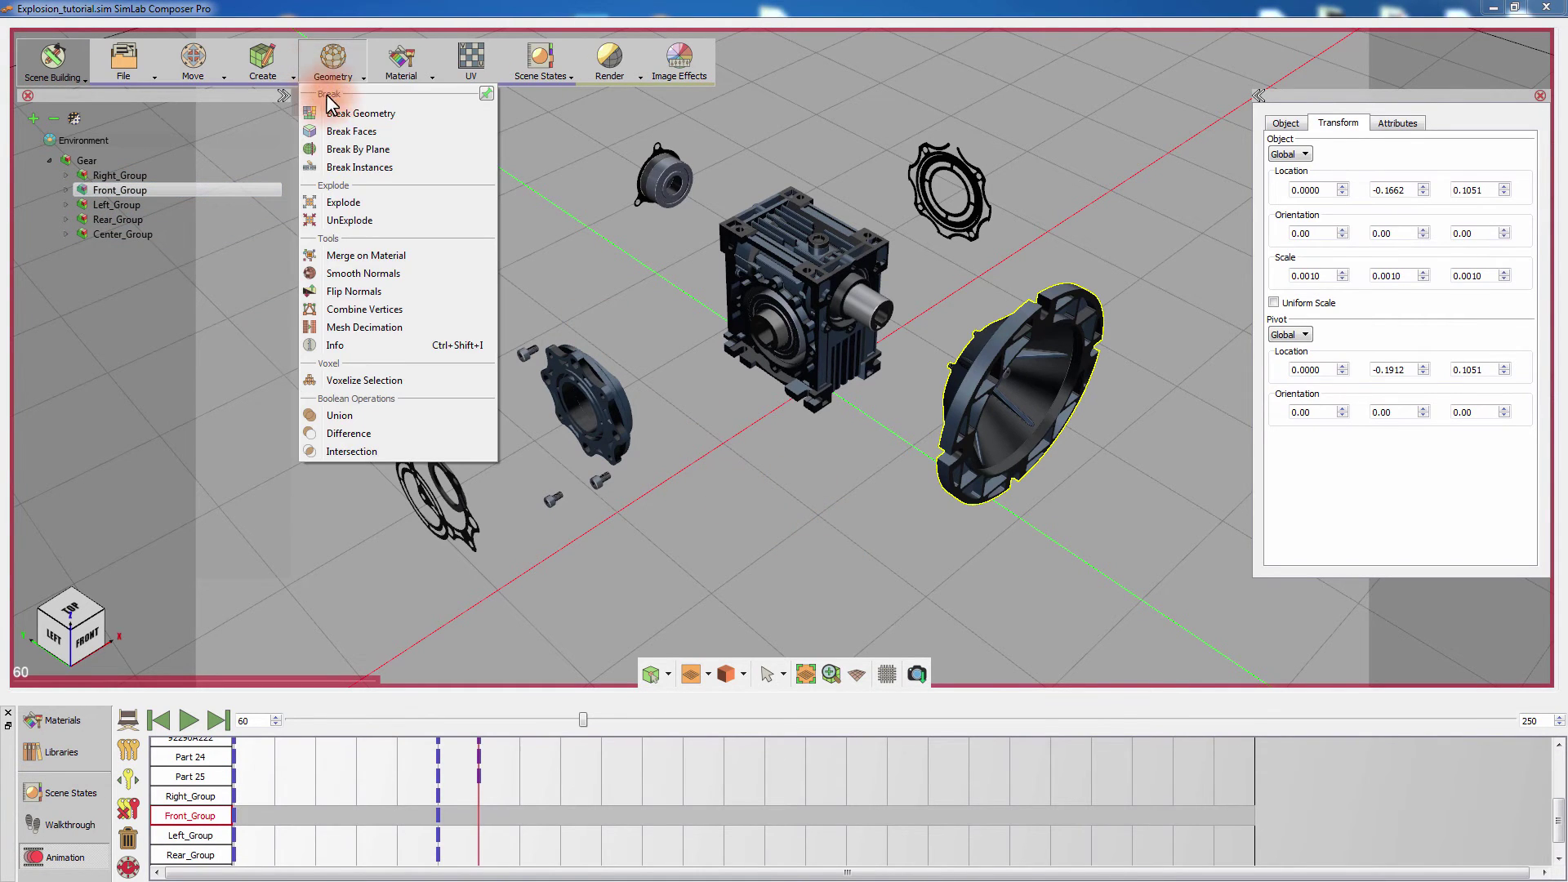
click(347, 209)
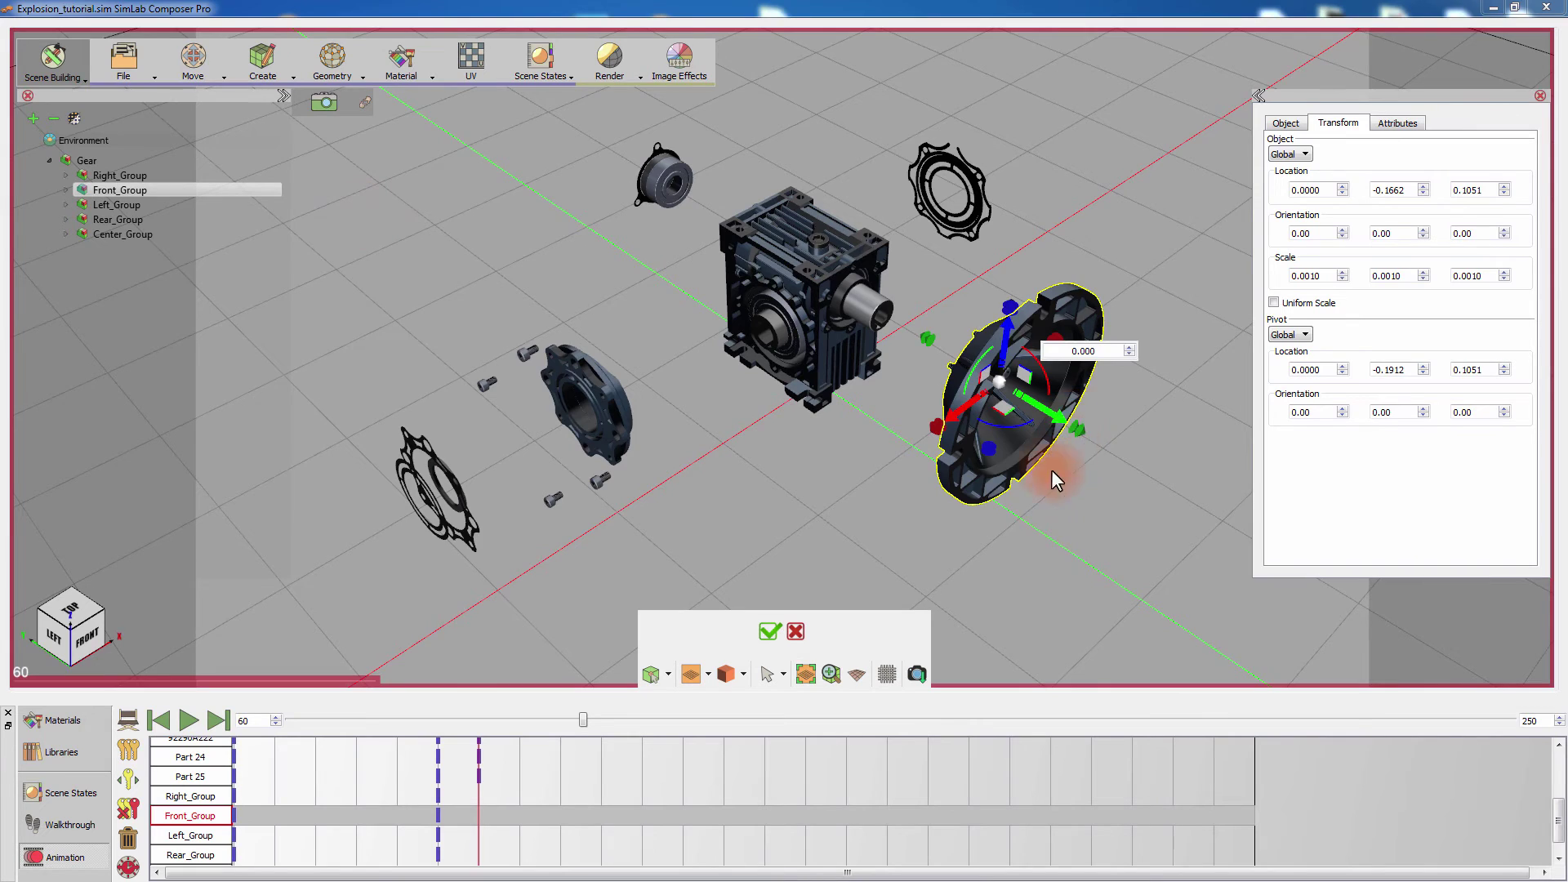
middle_drag(1051, 470, 1119, 375)
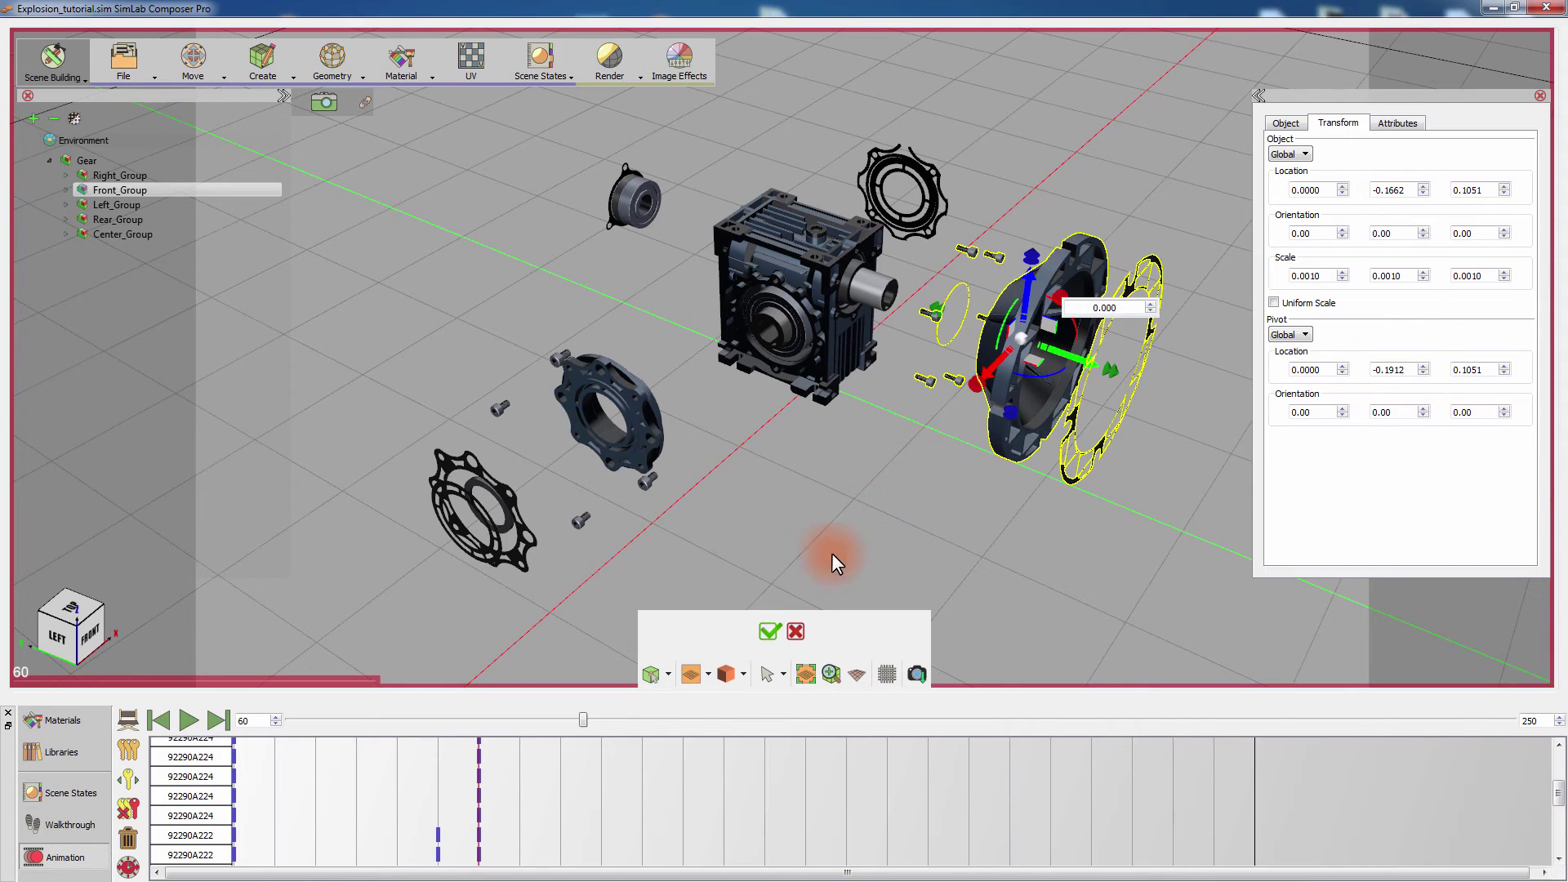
click(771, 630)
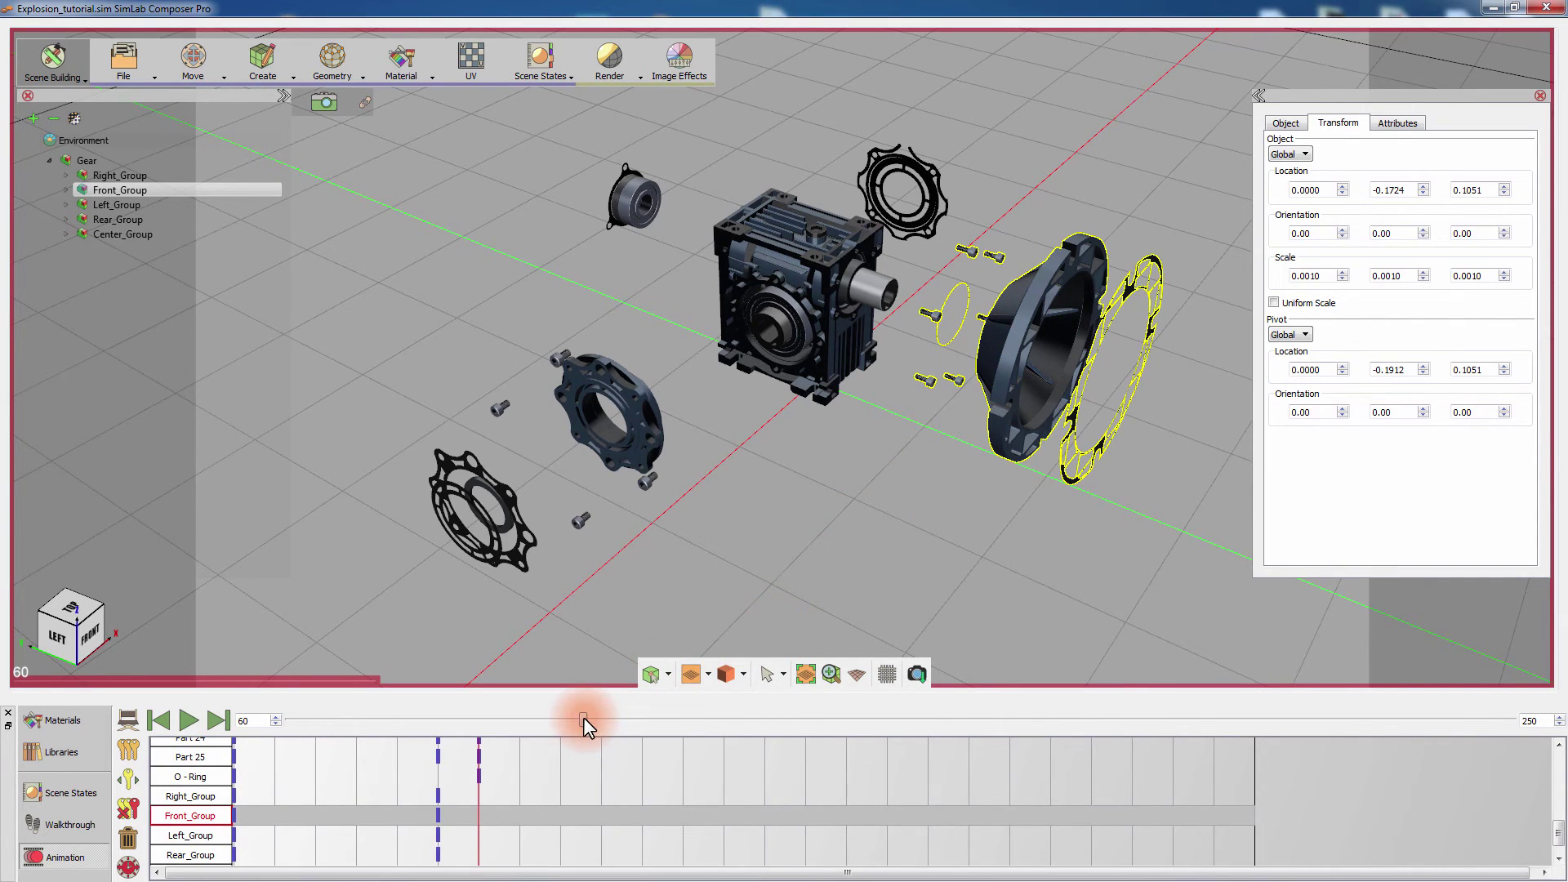
UnExplode Front_Group at frame 50 so its parts stay together, then scrub to check.
drag(582, 718, 523, 707)
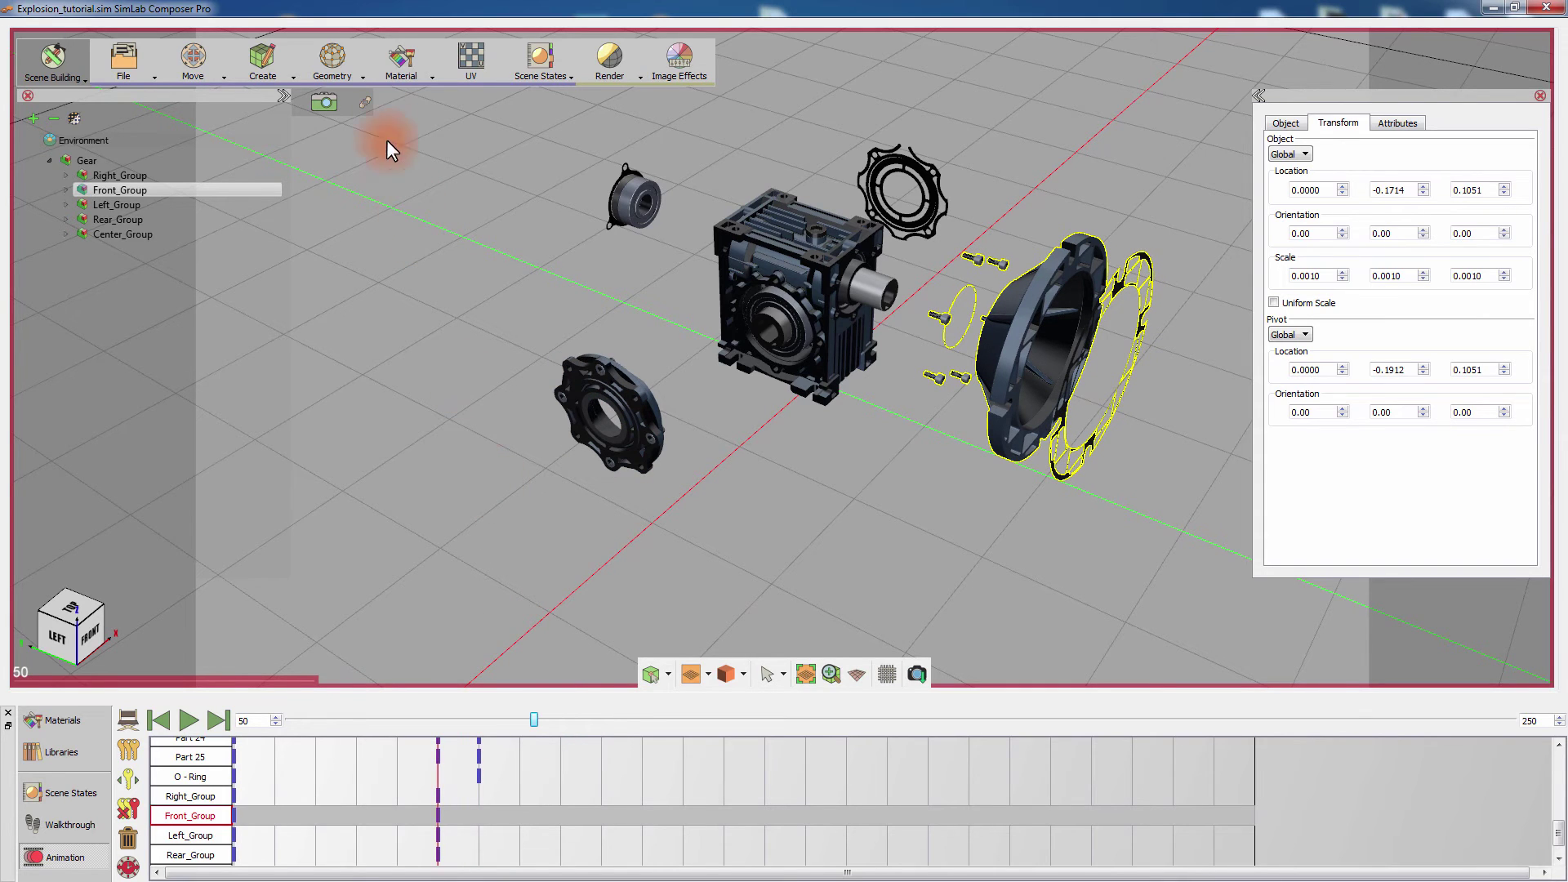
click(346, 71)
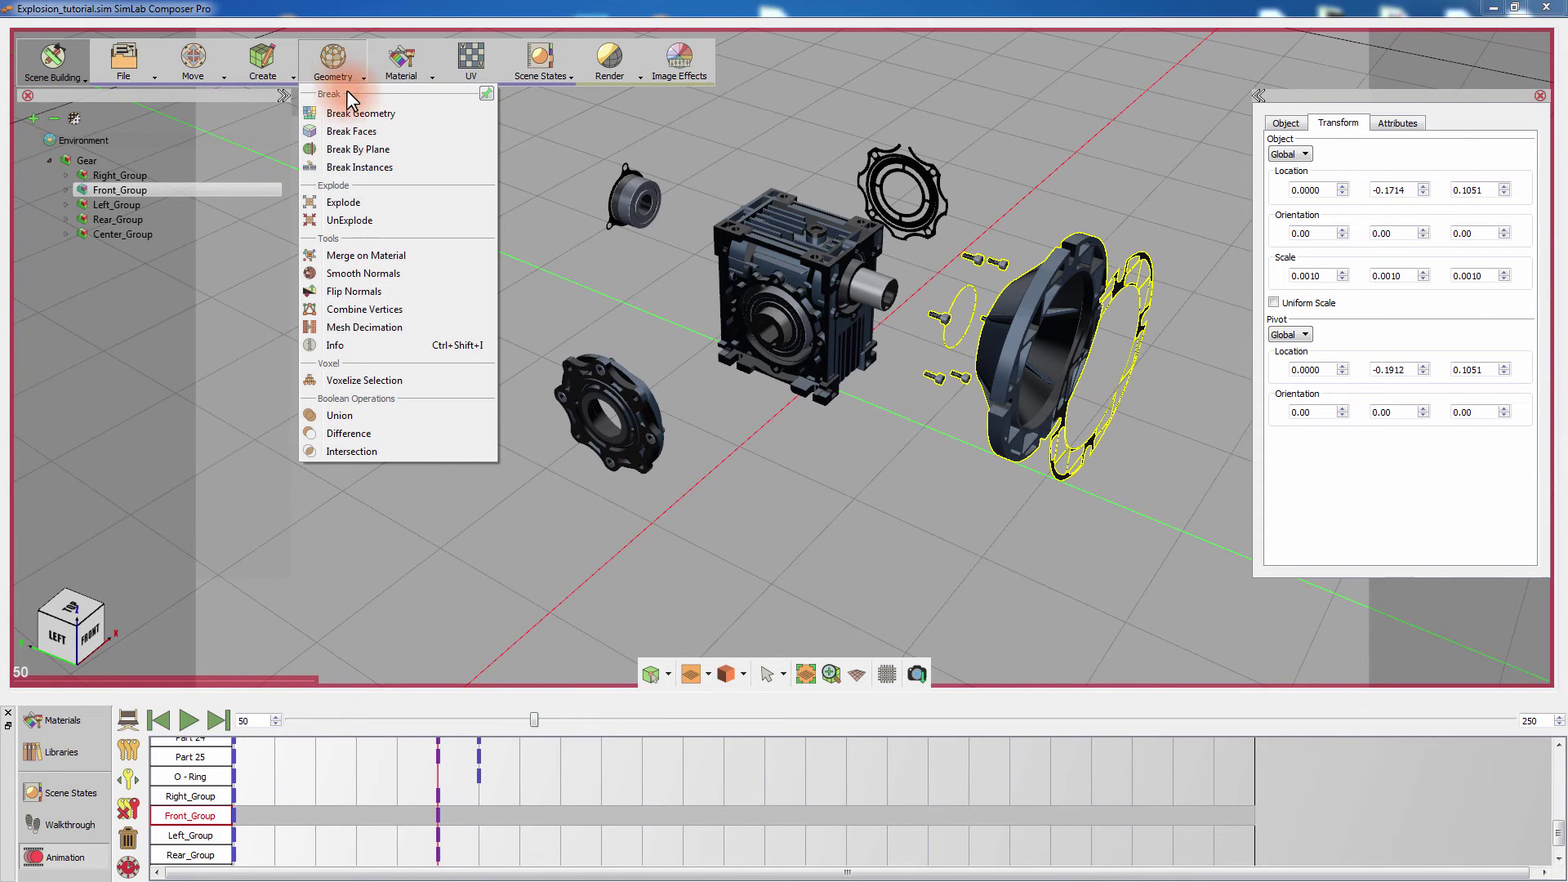
click(354, 219)
drag(531, 718, 581, 743)
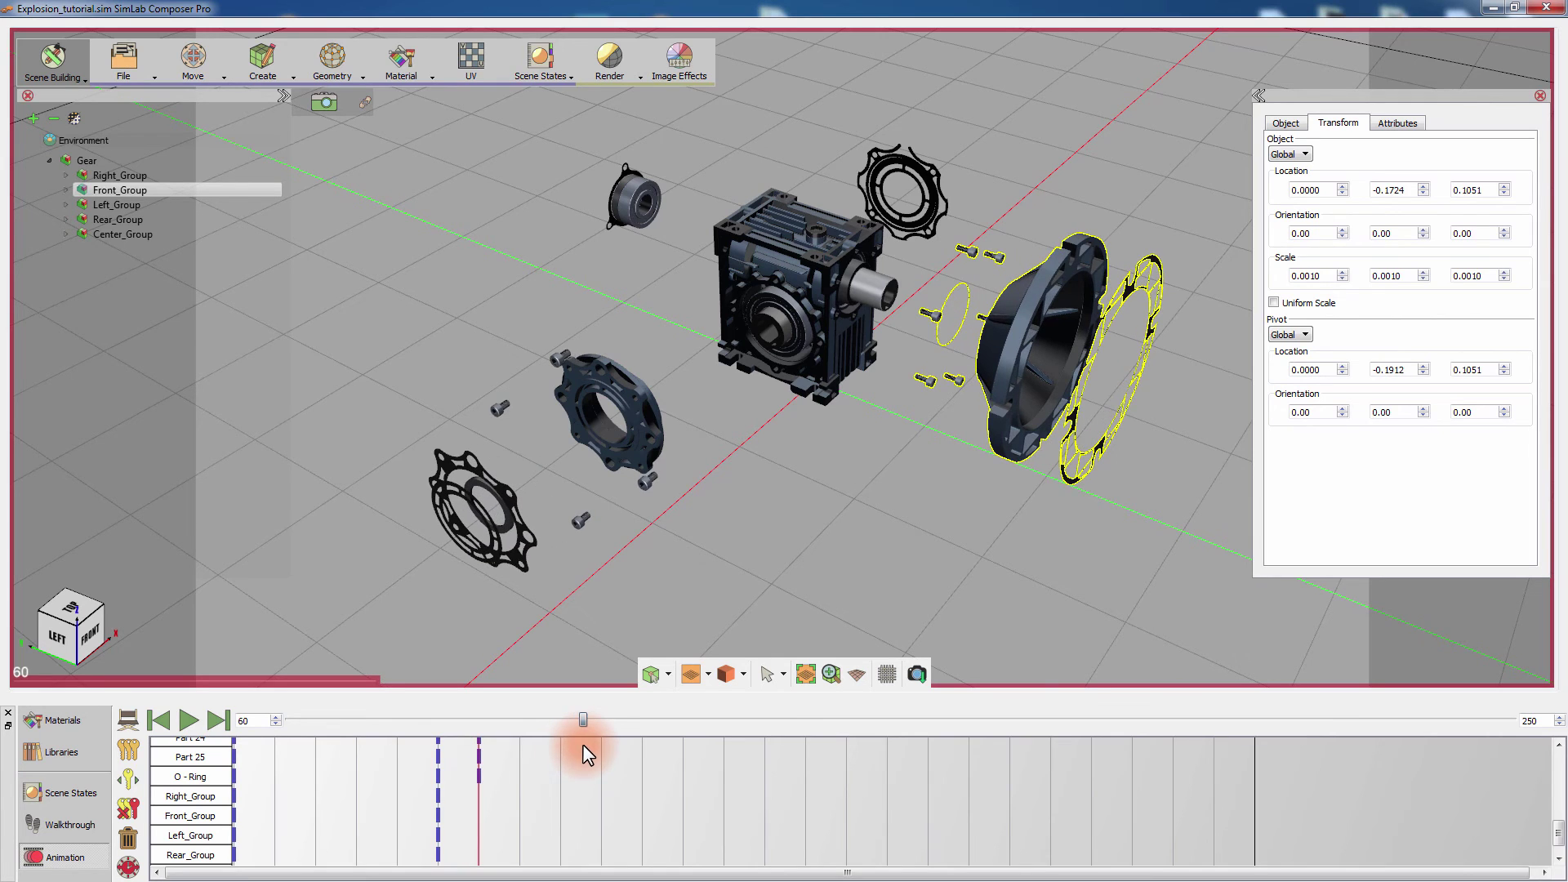
Explode the Left_Group's parts at frame 60 and confirm.
middle_drag(777, 593, 242, 233)
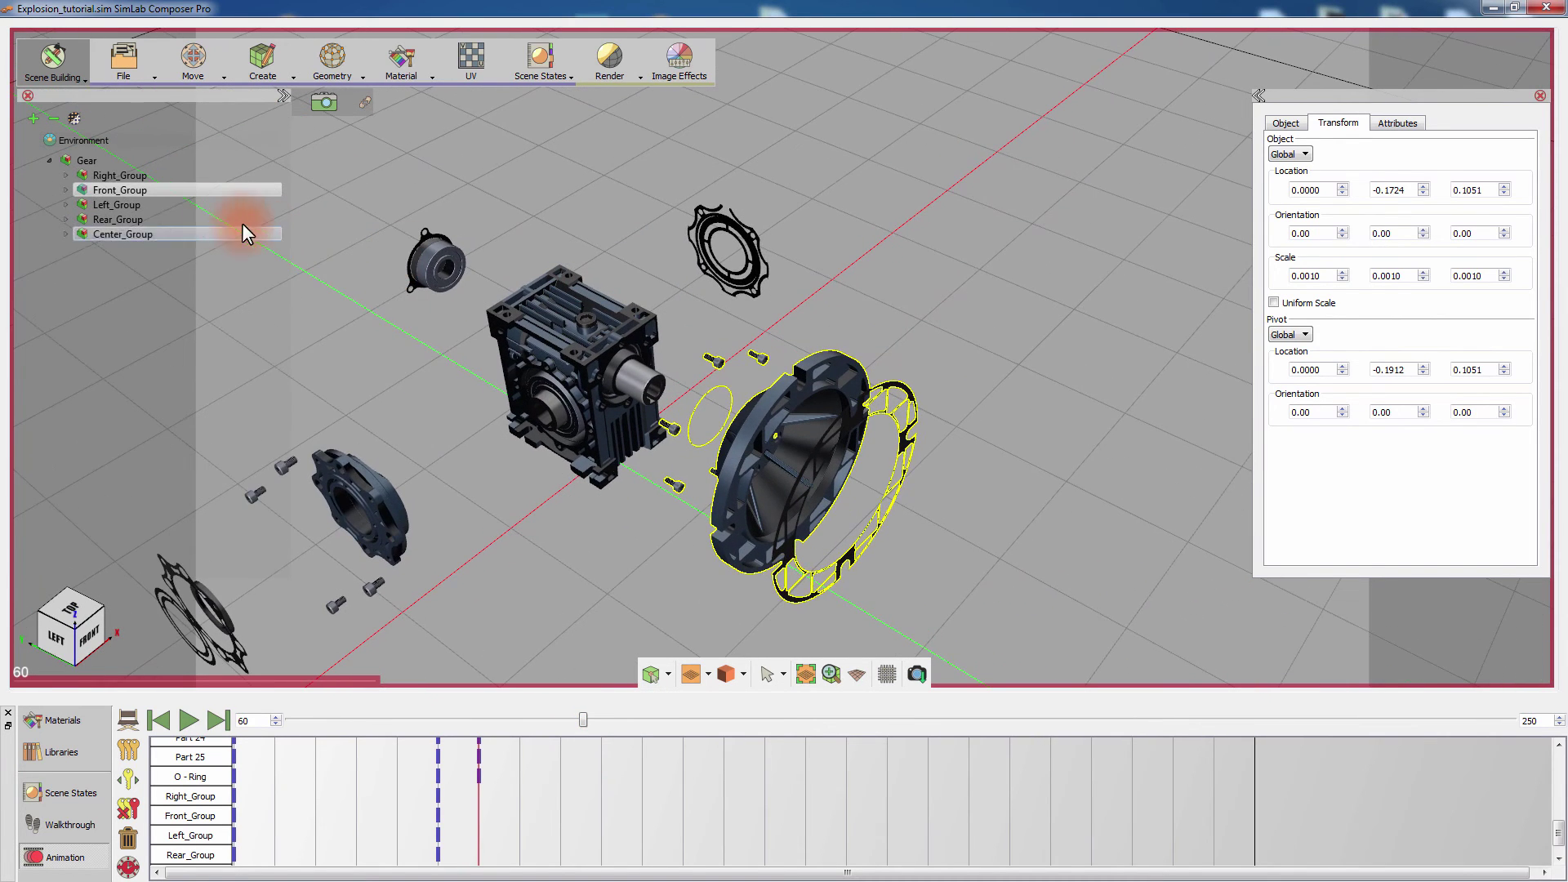
click(157, 204)
click(333, 73)
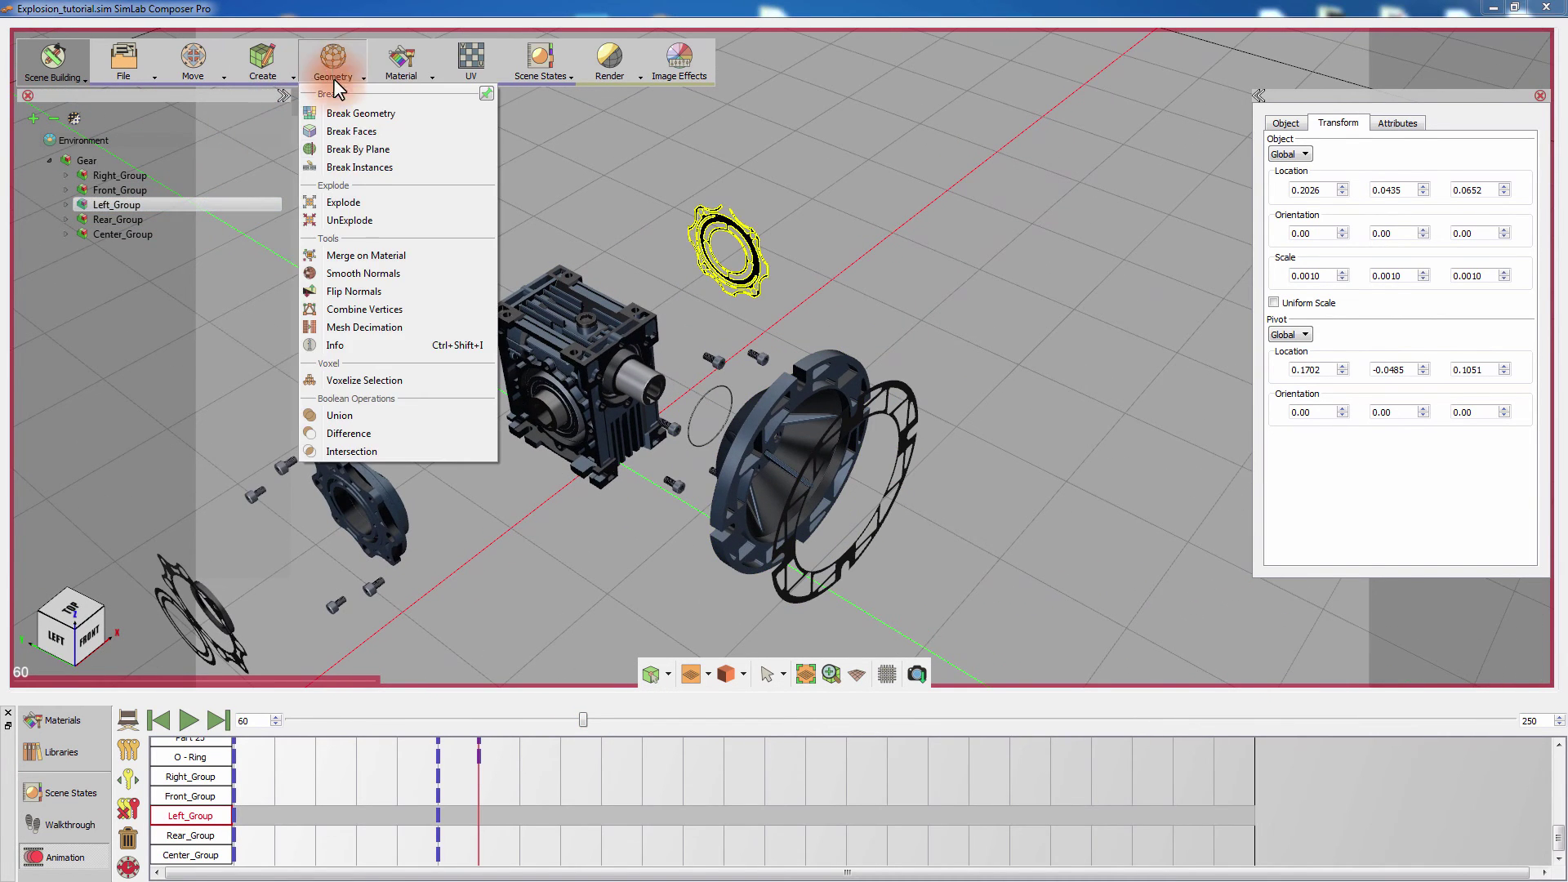
click(359, 204)
drag(778, 200, 924, 352)
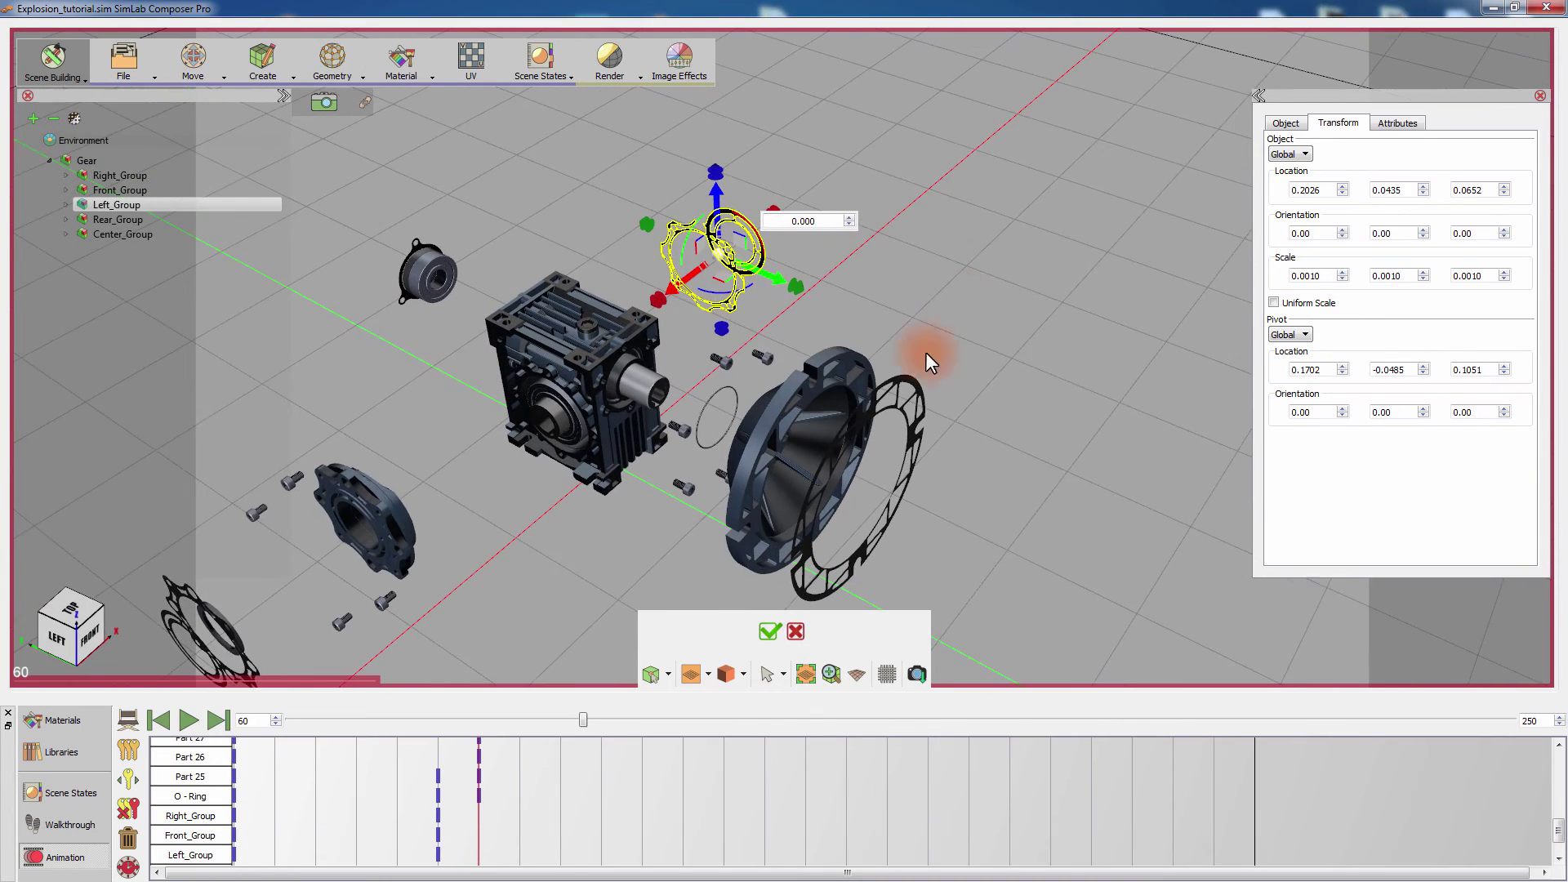
click(770, 631)
Explode Rear_Group's cap and bearing pieces apart along one axis and confirm.
drag(775, 632, 733, 385)
click(118, 219)
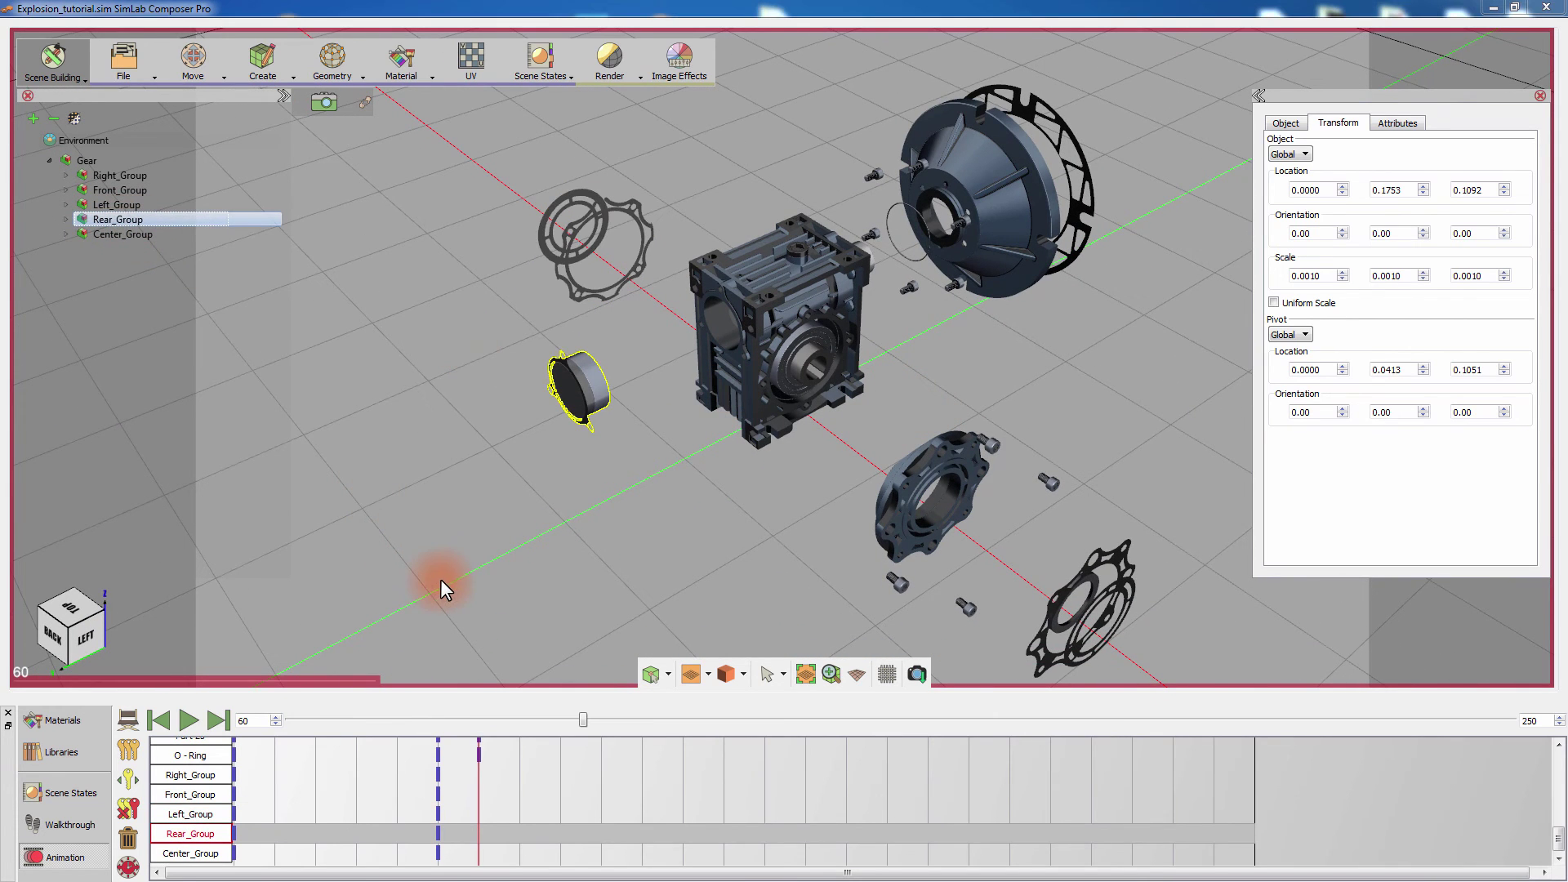
click(327, 65)
click(360, 201)
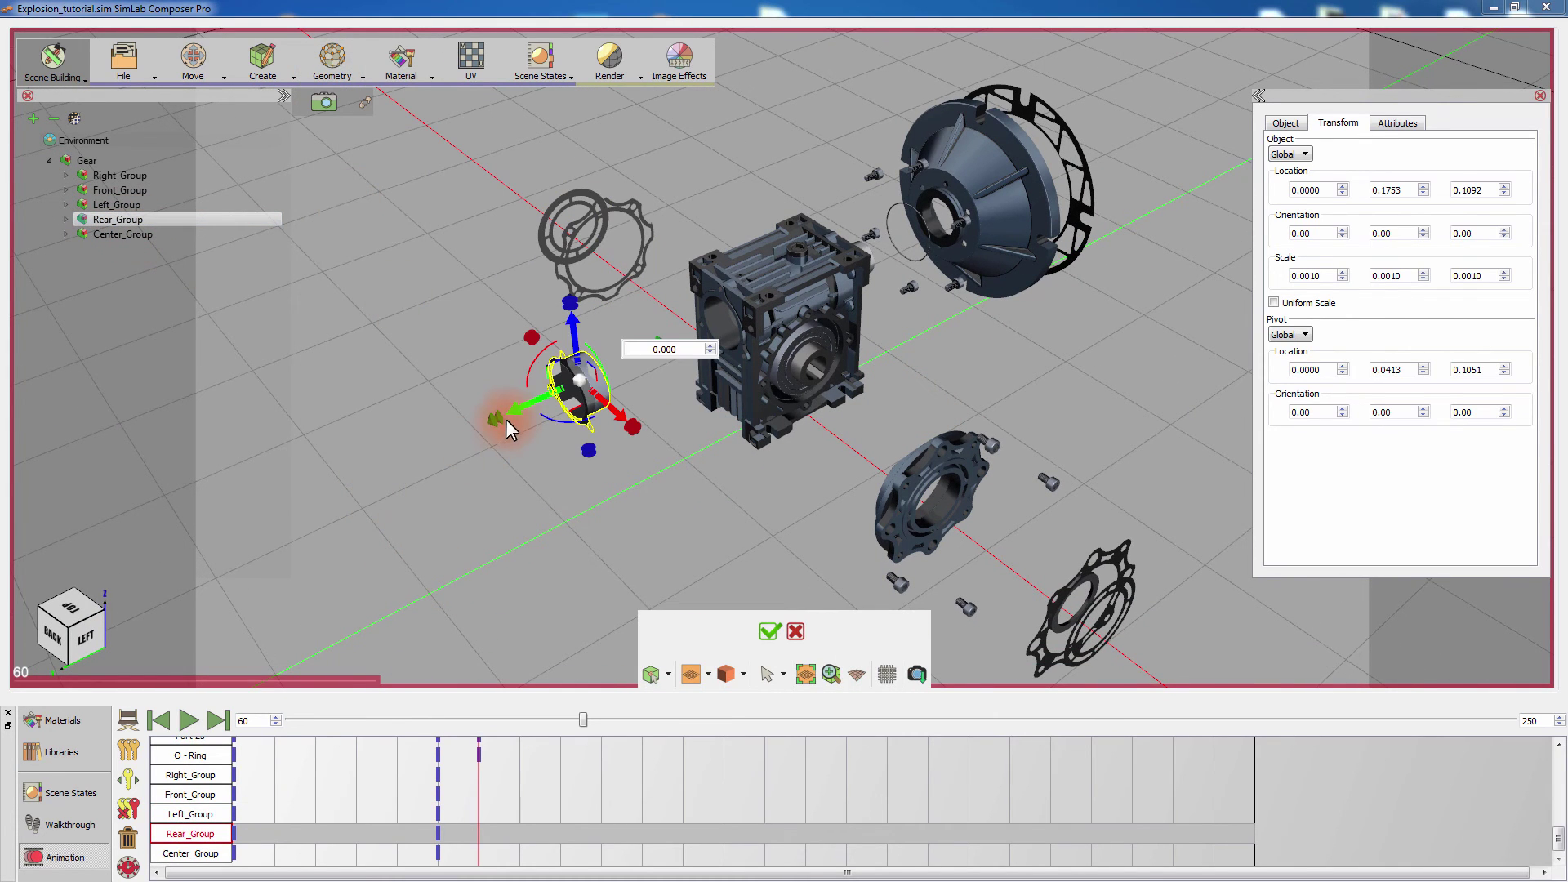
mouse_move(506, 419)
mouse_down()
mouse_move(164, 498)
mouse_move(479, 431)
mouse_move(830, 400)
mouse_move(493, 435)
mouse_up()
click(769, 631)
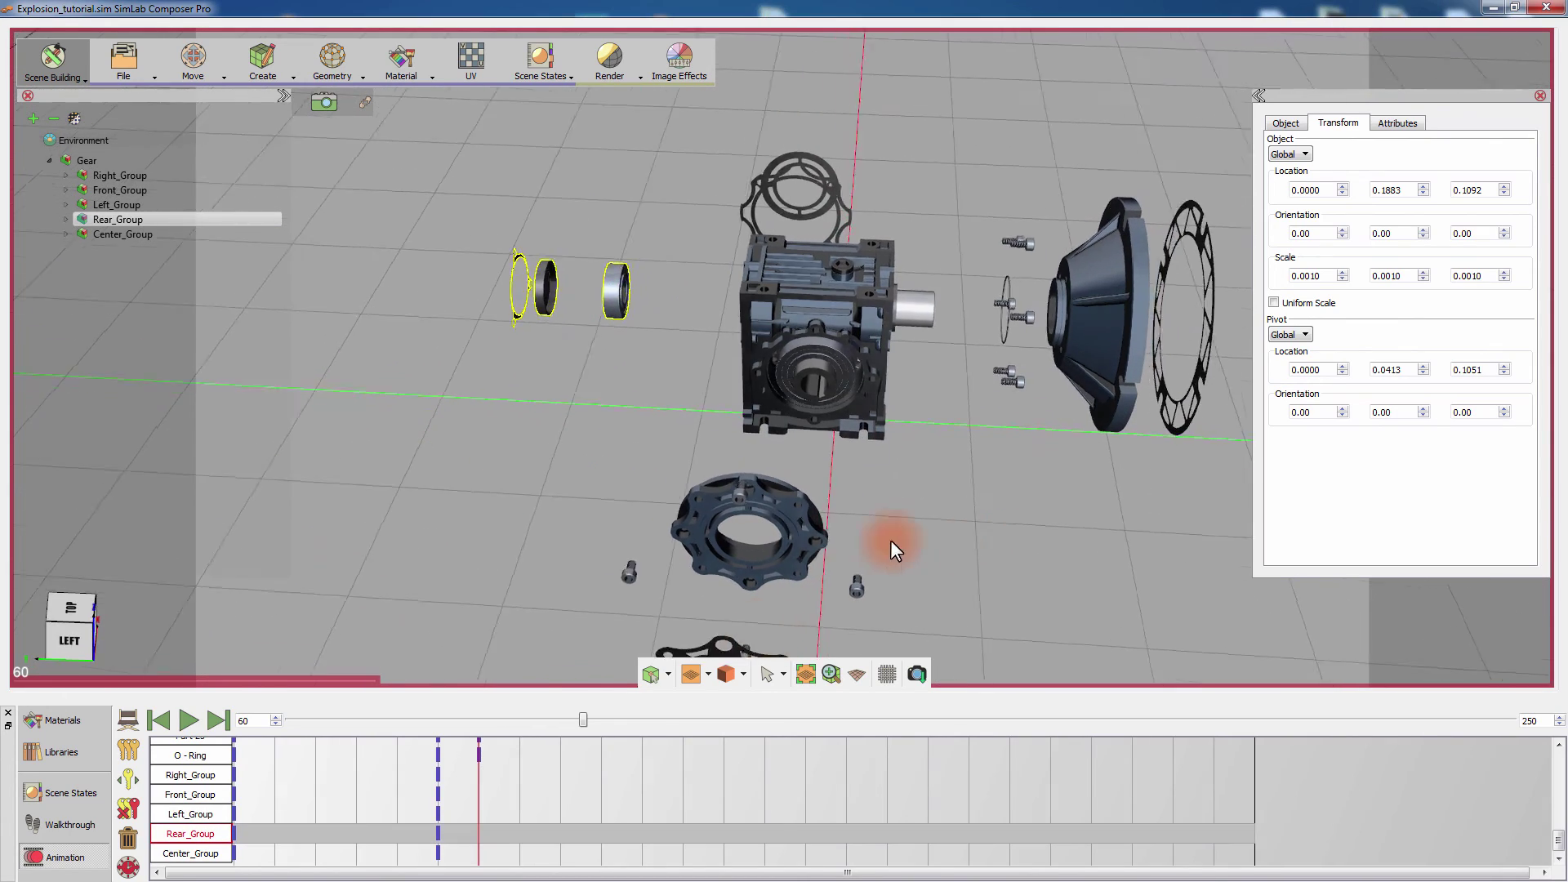
drag(890, 541, 728, 420)
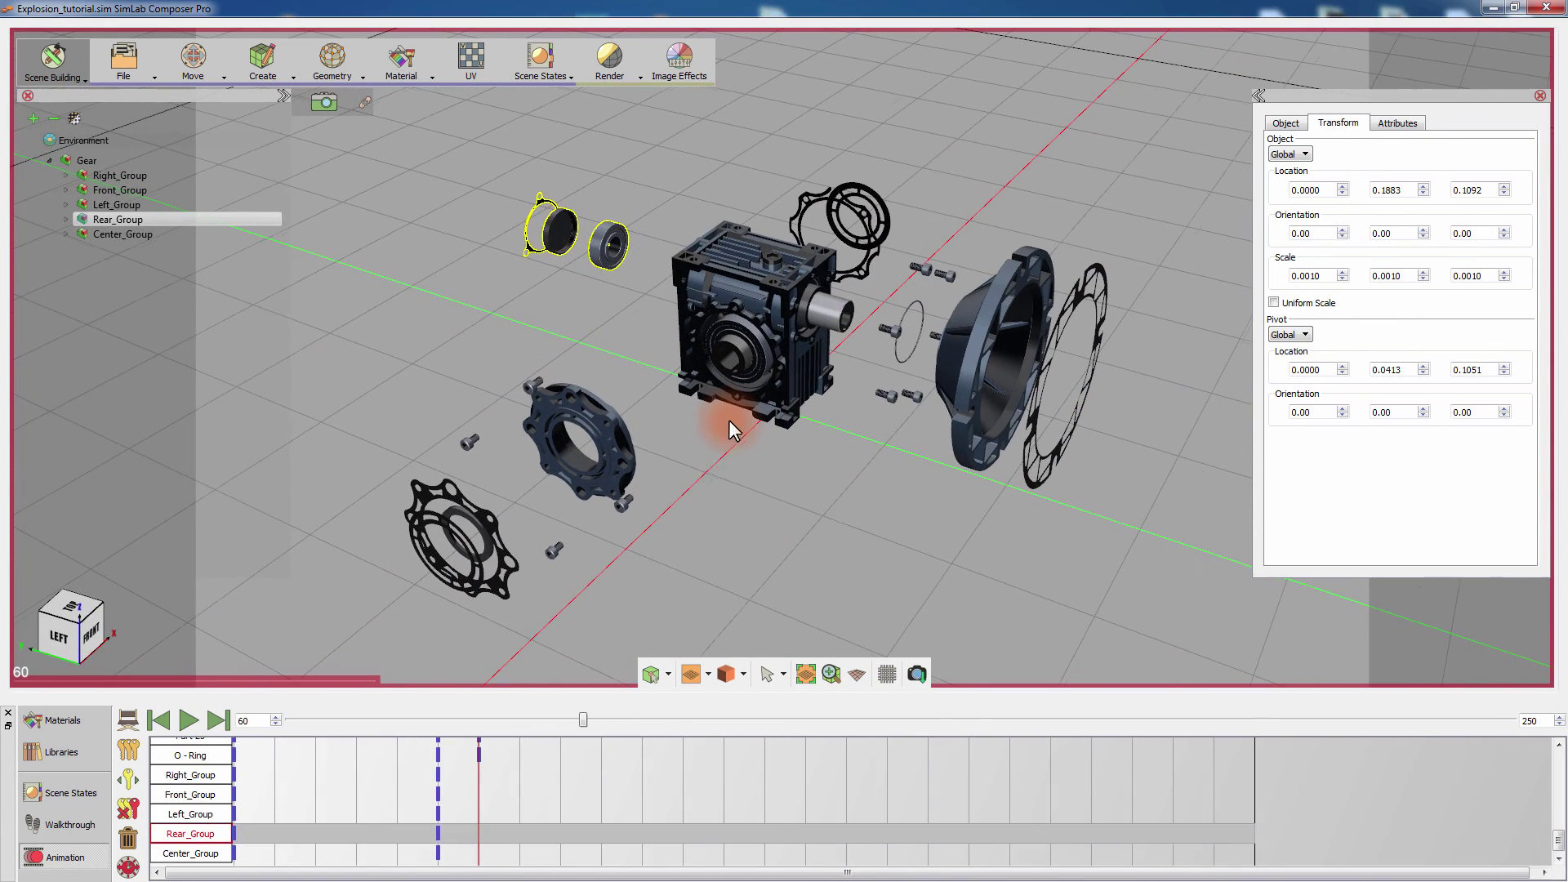
Rewind to the first frame and play the complete explosion sequence.
click(160, 721)
click(188, 720)
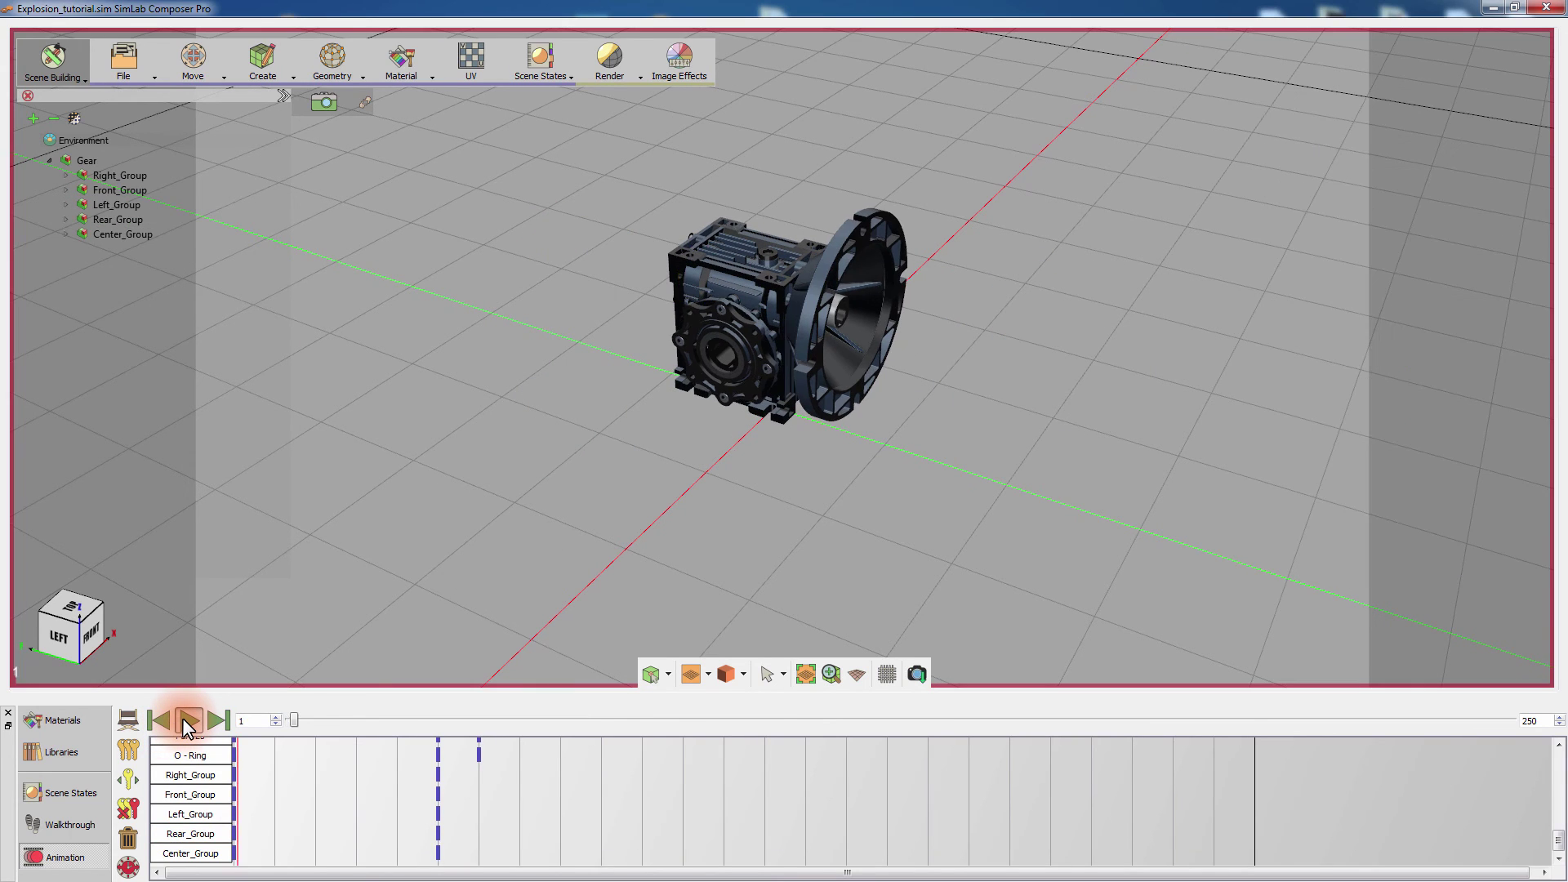